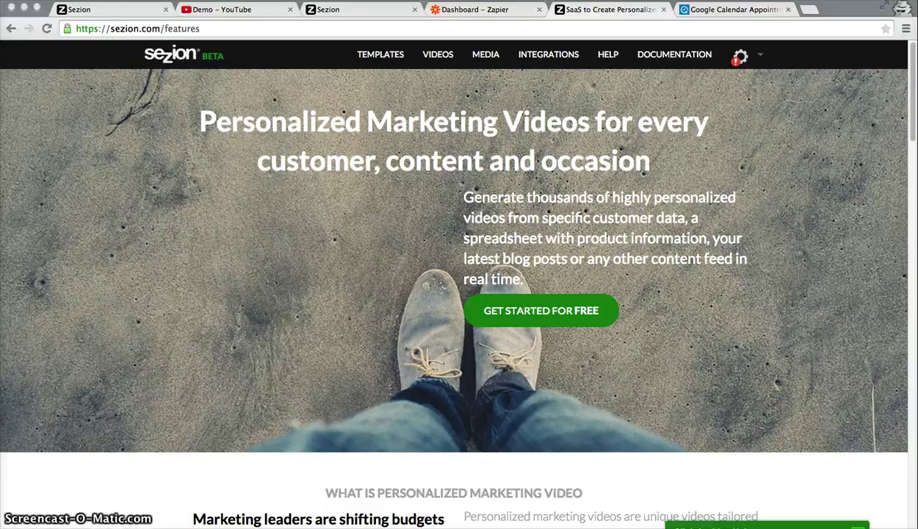
Switch to the Appointlet homepage about automatic Google Calendar scheduling.
click(692, 10)
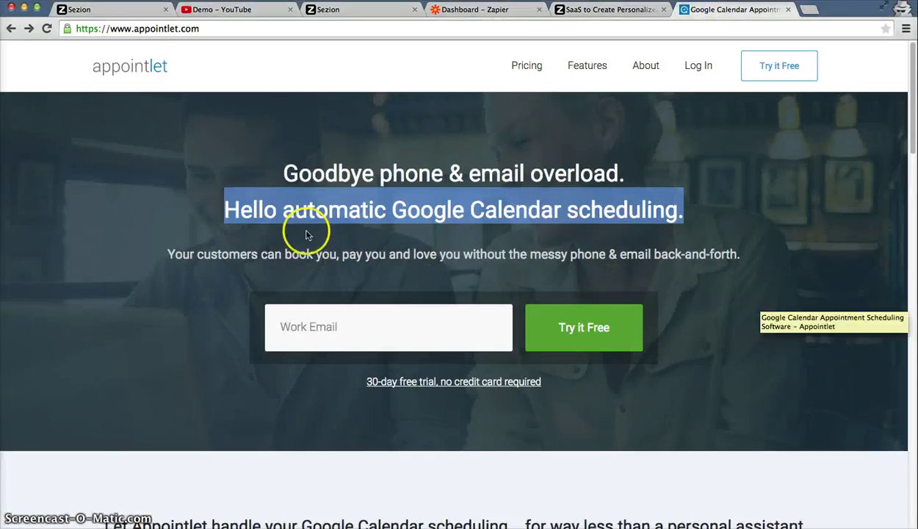
Highlight the Appointlet headline about Google Calendar scheduling.
click(224, 209)
drag(224, 209, 752, 210)
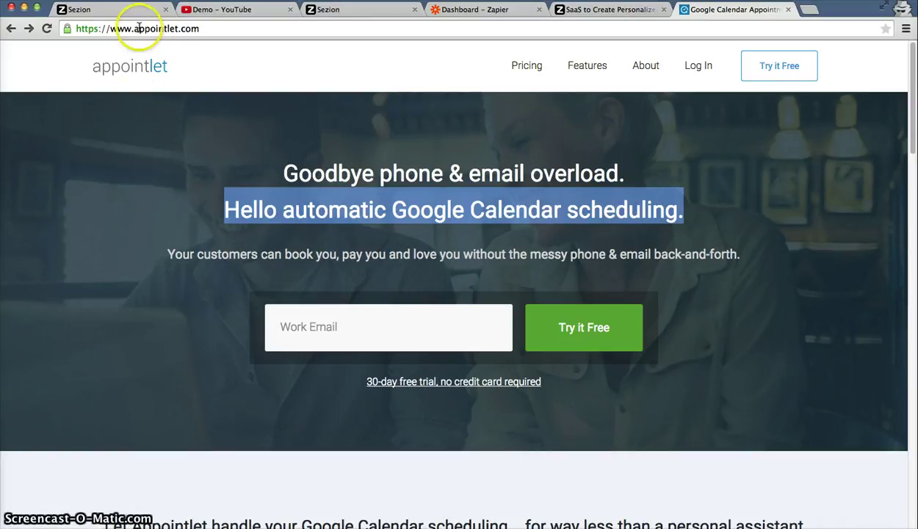
click(284, 172)
Check the Zapier dashboard and Sezion video list, then bring up the YouTube Demo video.
click(470, 11)
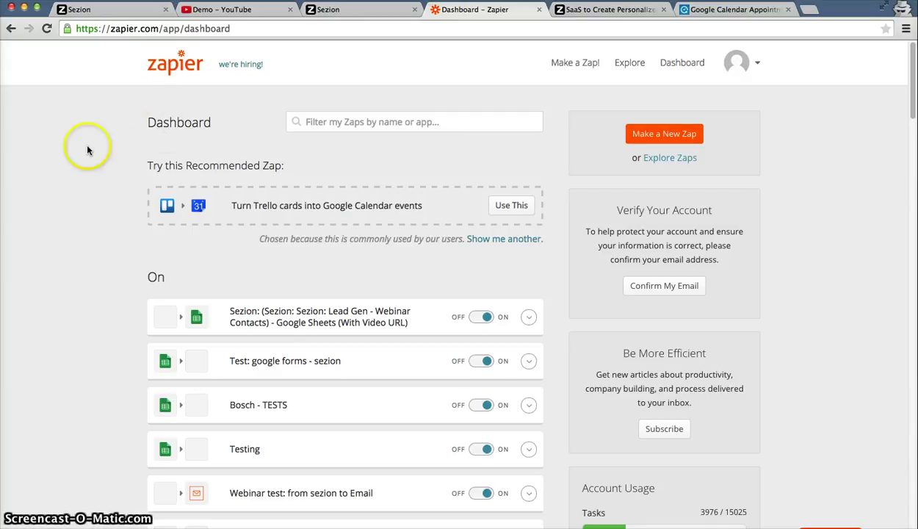
click(373, 10)
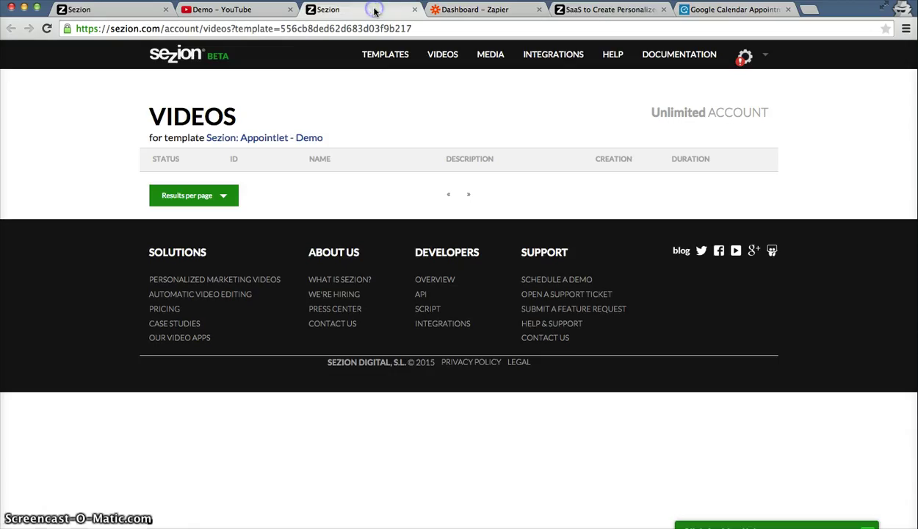
click(241, 10)
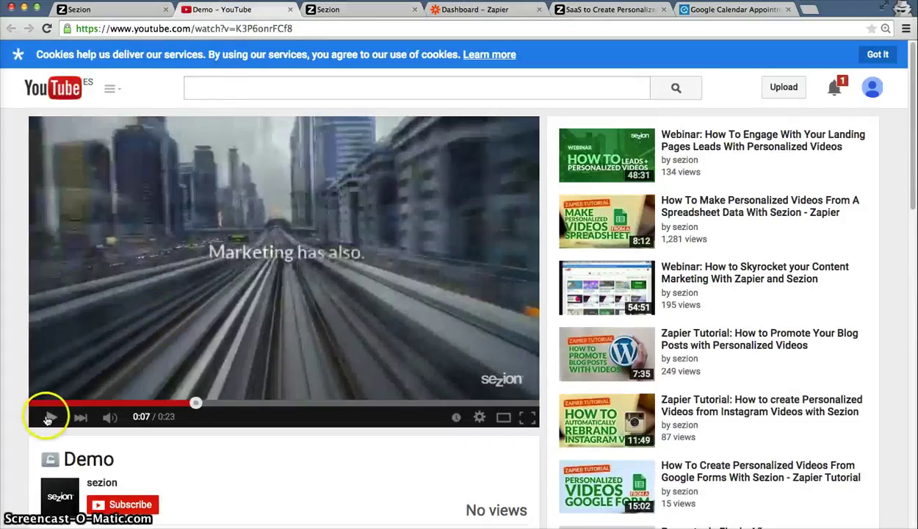
Play the Demo video through to its end.
click(33, 403)
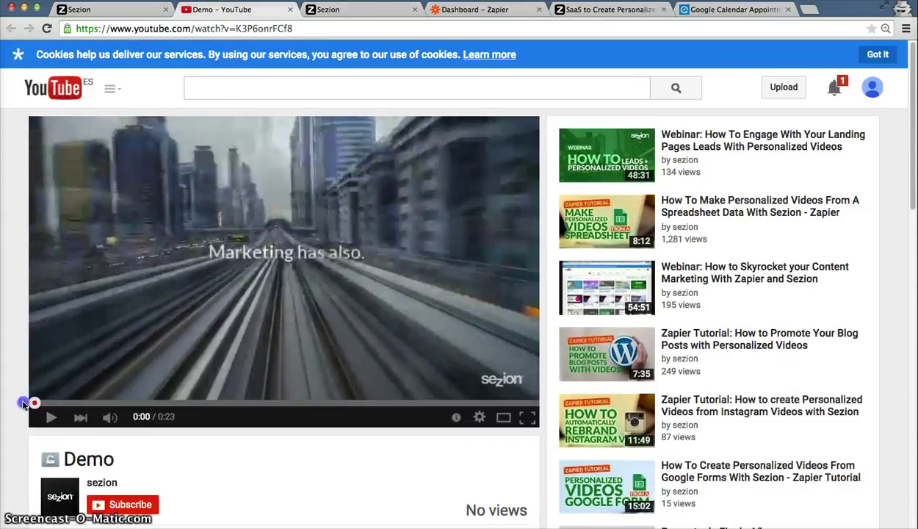
click(52, 416)
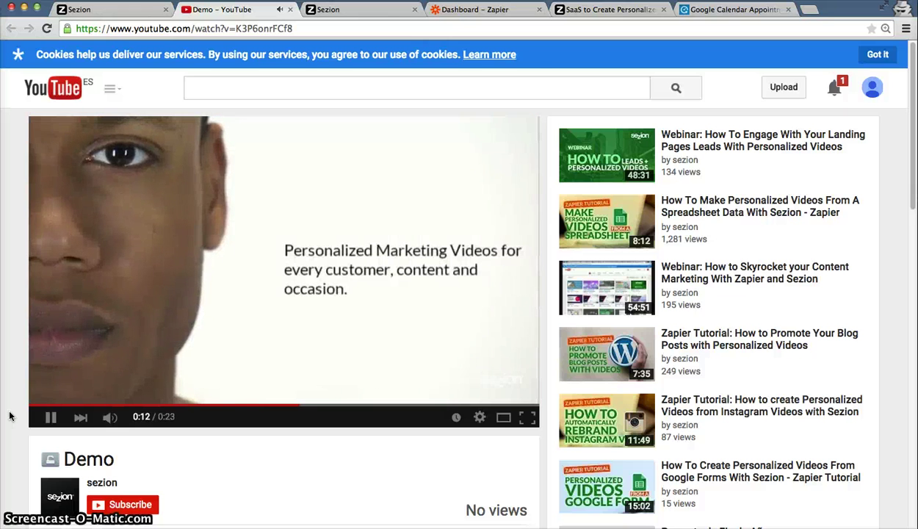
click(51, 417)
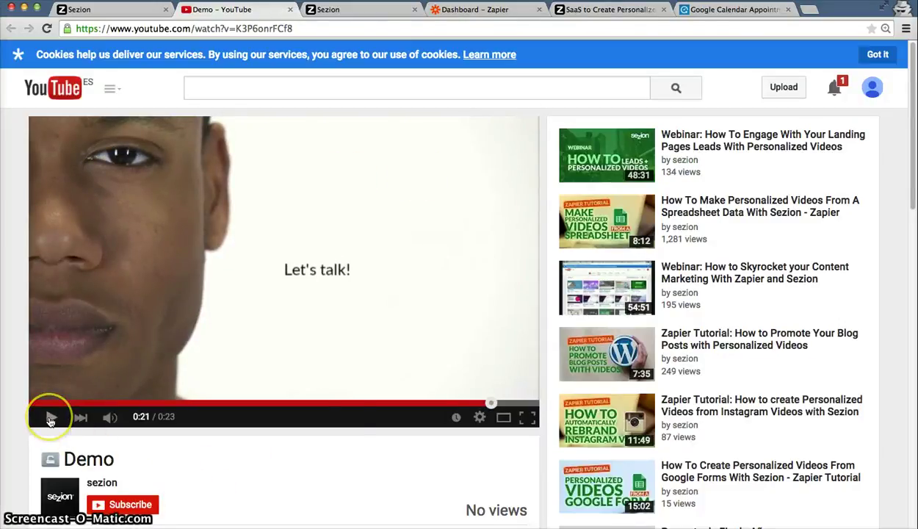
click(50, 418)
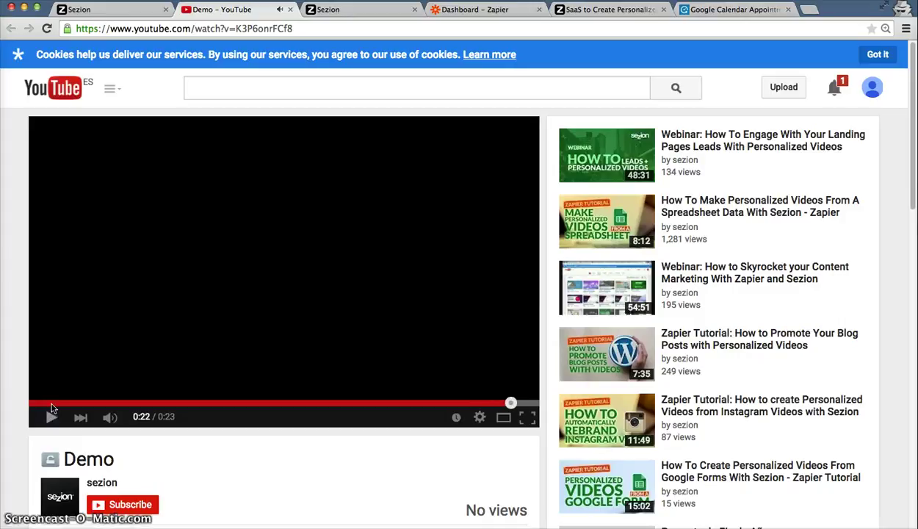
Scrub between the personalized name at 0:02 and the closing logo at 0:17, then go back to Sezion.
click(55, 403)
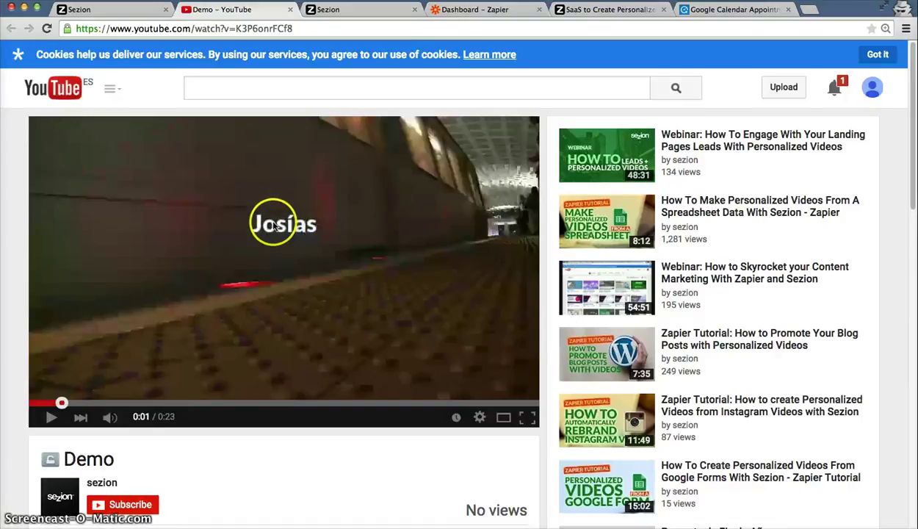
click(70, 404)
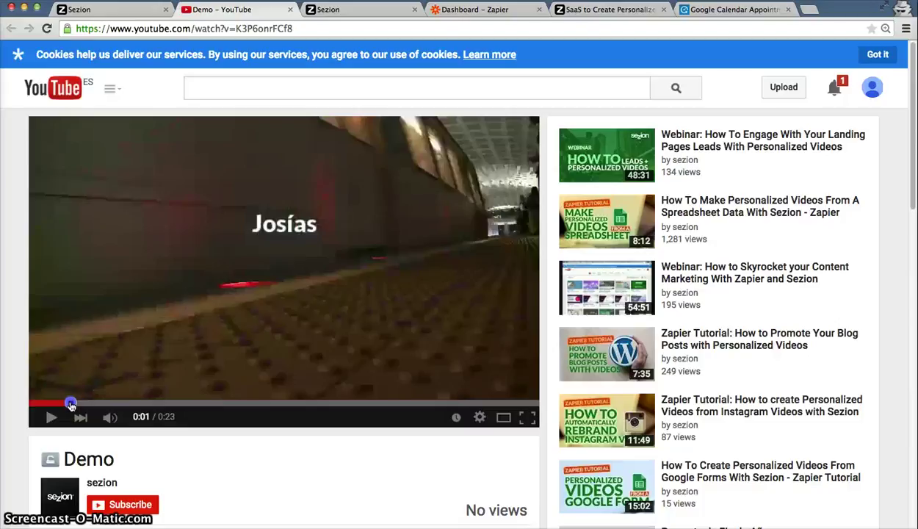
drag(71, 404, 163, 403)
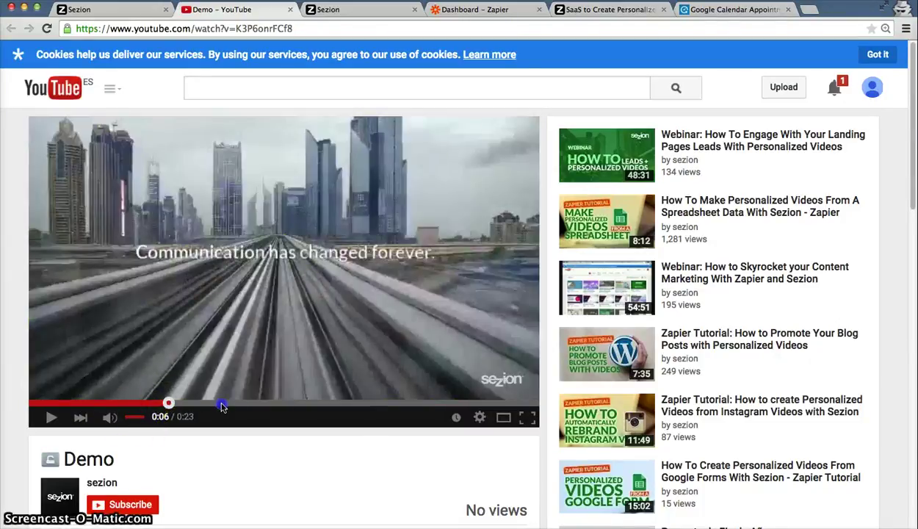
click(404, 404)
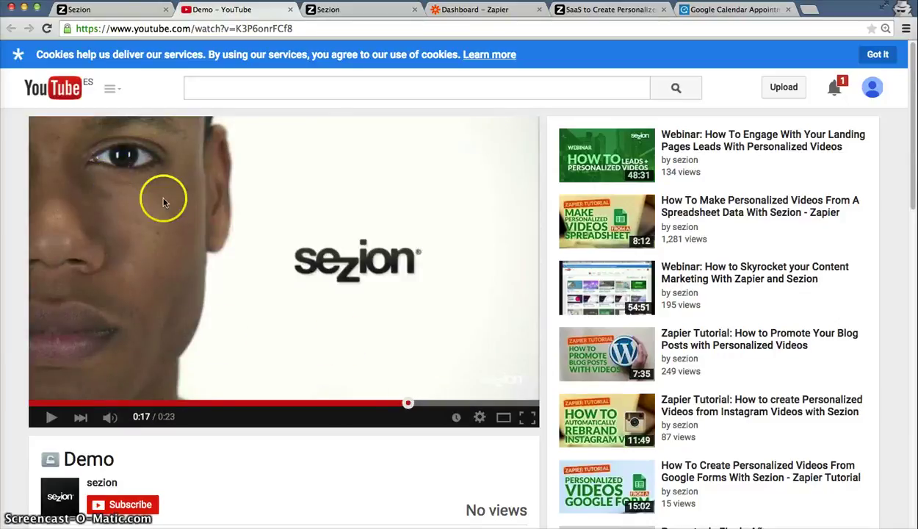
click(77, 403)
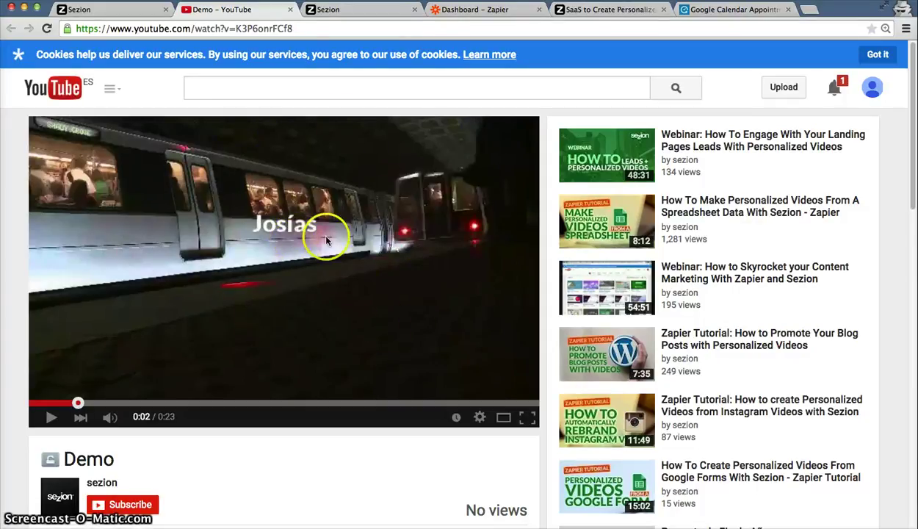
click(126, 10)
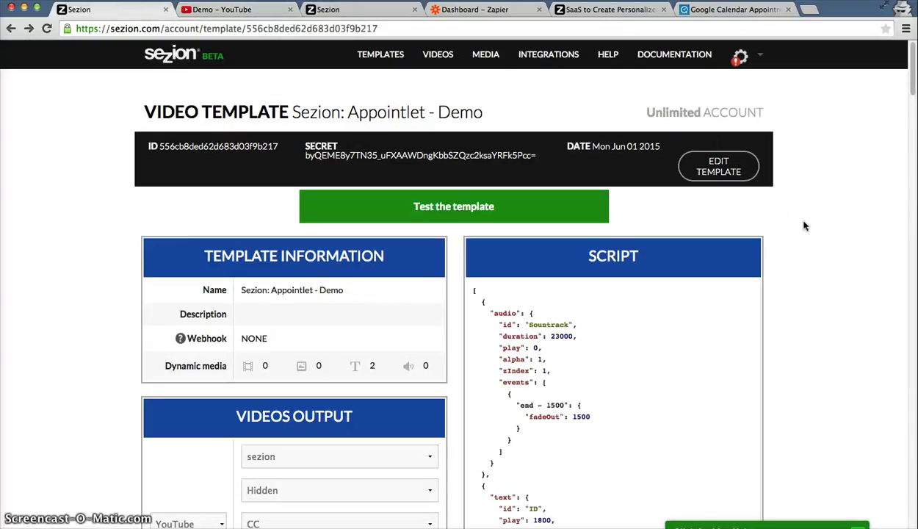
Review the template's JSON script, highlighting its text key.
scroll(804, 226, down, 1)
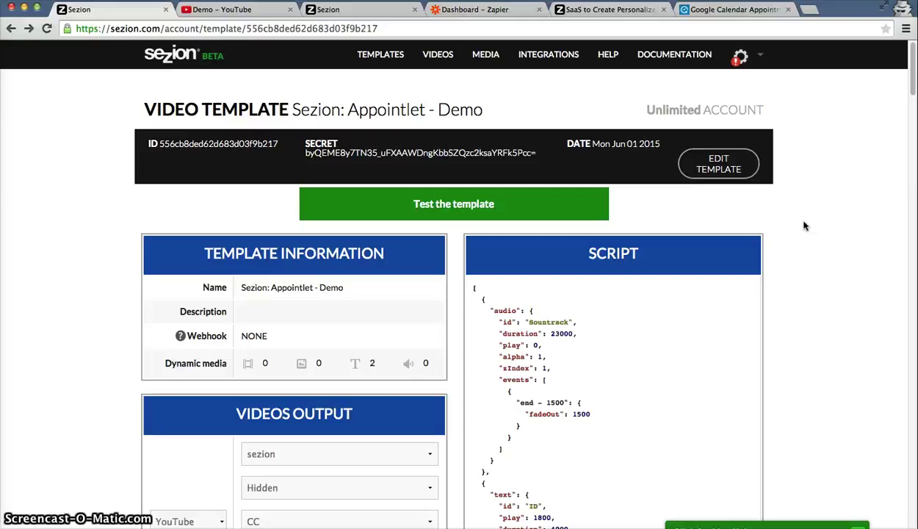
scroll(804, 226, down, 2)
scroll(805, 227, up, 2)
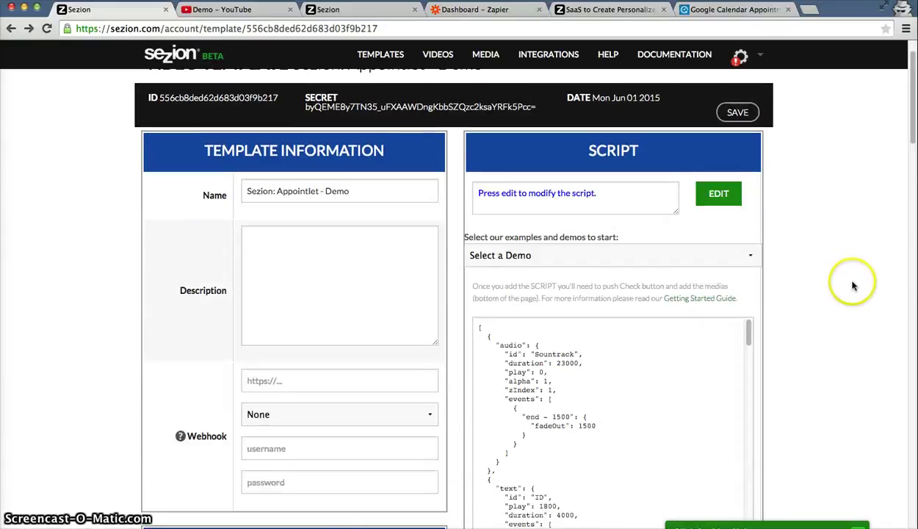
scroll(838, 276, down, 5)
scroll(852, 283, down, 1)
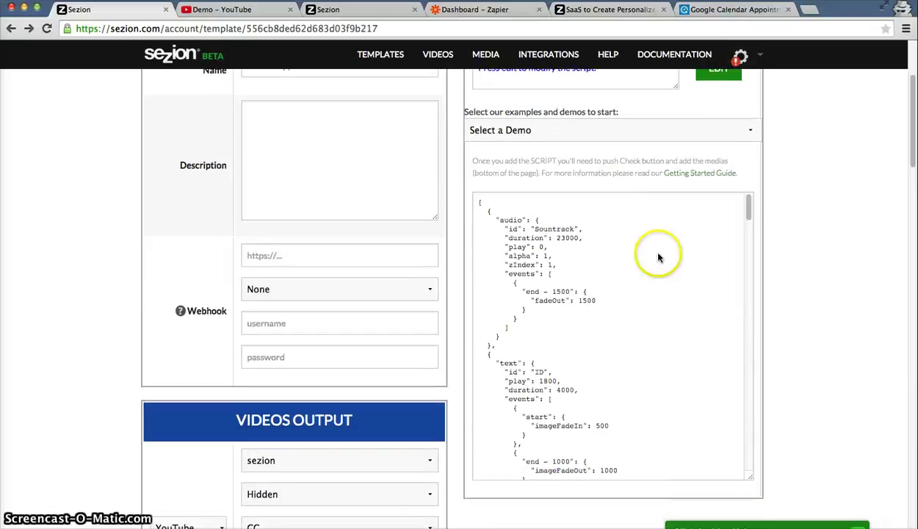
double_click(502, 362)
scroll(760, 202, down, 1)
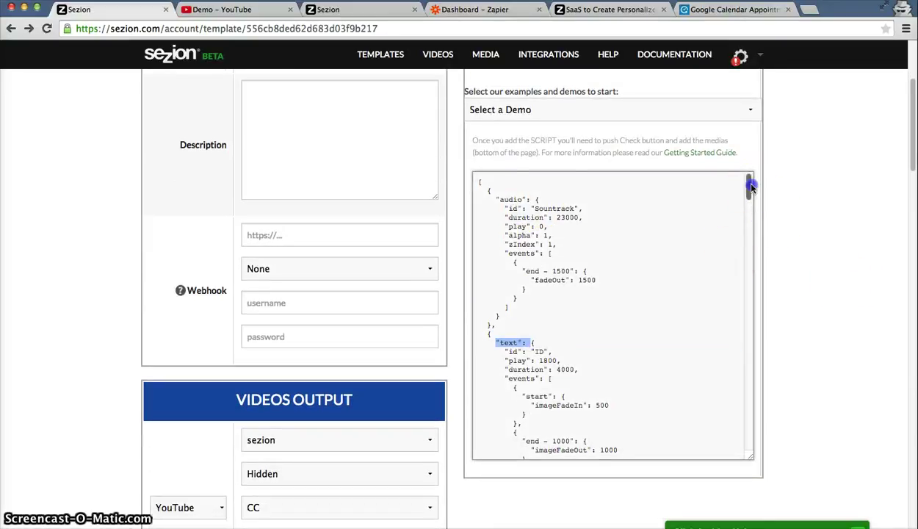
drag(749, 189, 747, 232)
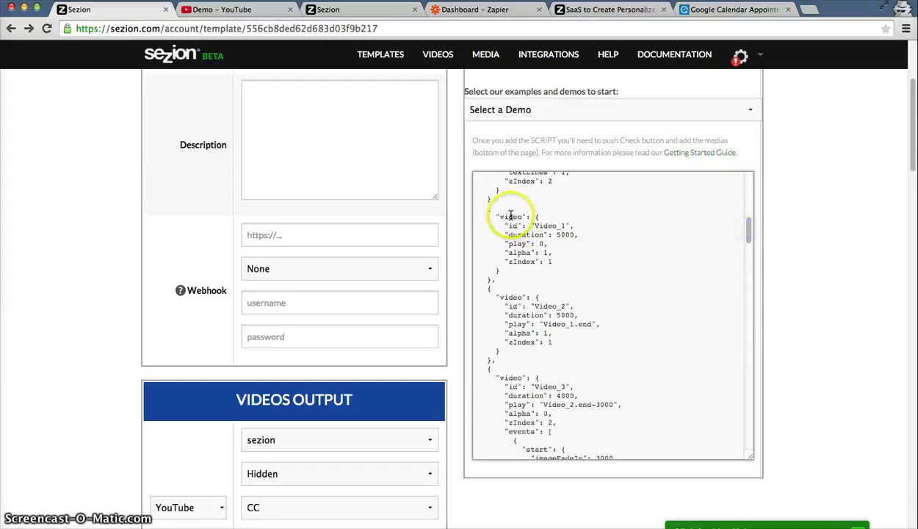
drag(506, 215, 575, 381)
scroll(575, 380, down, 8)
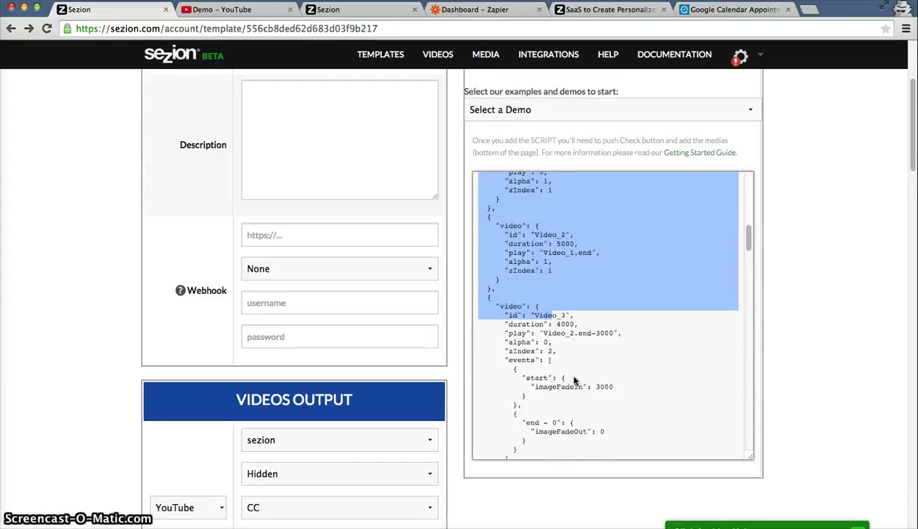
scroll(575, 380, down, 6)
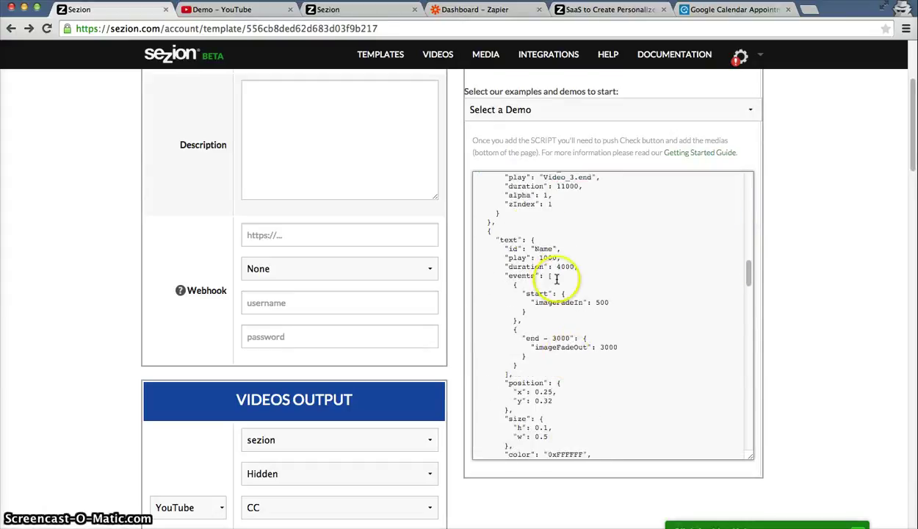
drag(507, 232, 564, 256)
click(562, 252)
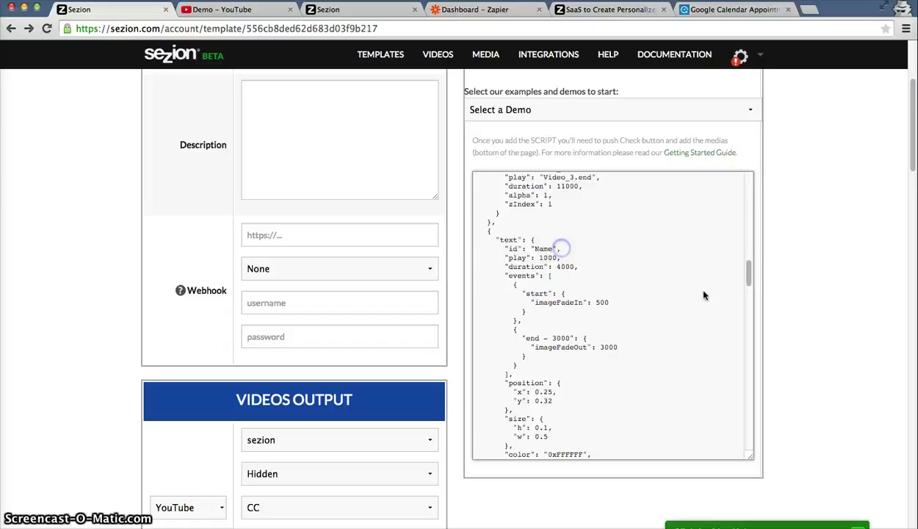
Check the CONFIGURE INPUT sections: Streetview.mp3 soundtrack and dynamic per-video ID text.
drag(750, 206, 744, 361)
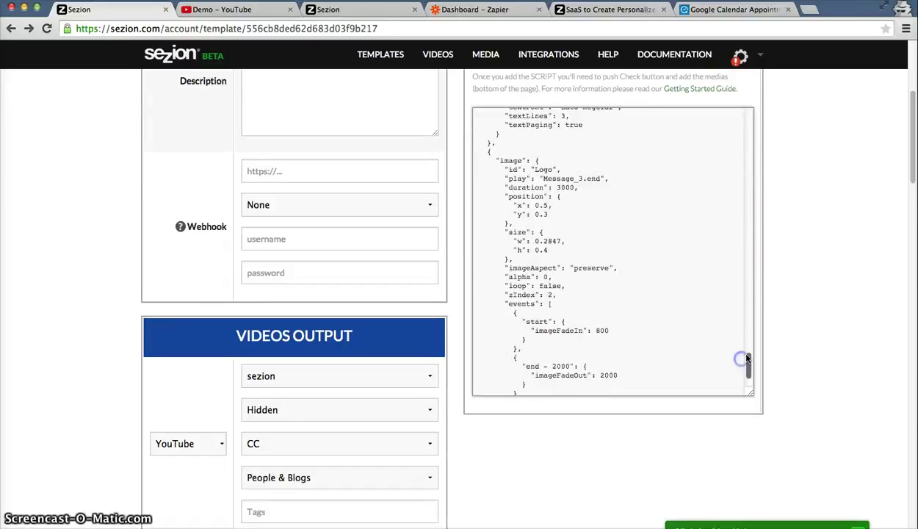
scroll(731, 340, down, 8)
scroll(779, 334, down, 3)
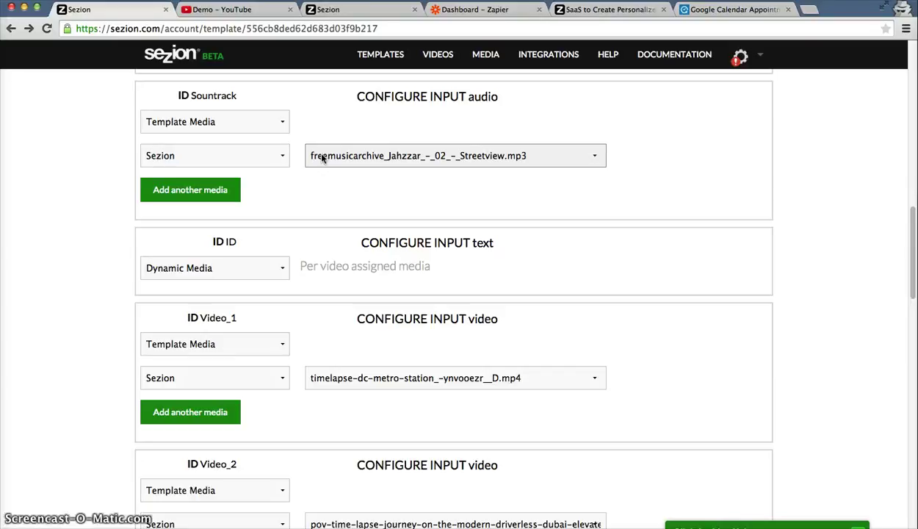
click(335, 156)
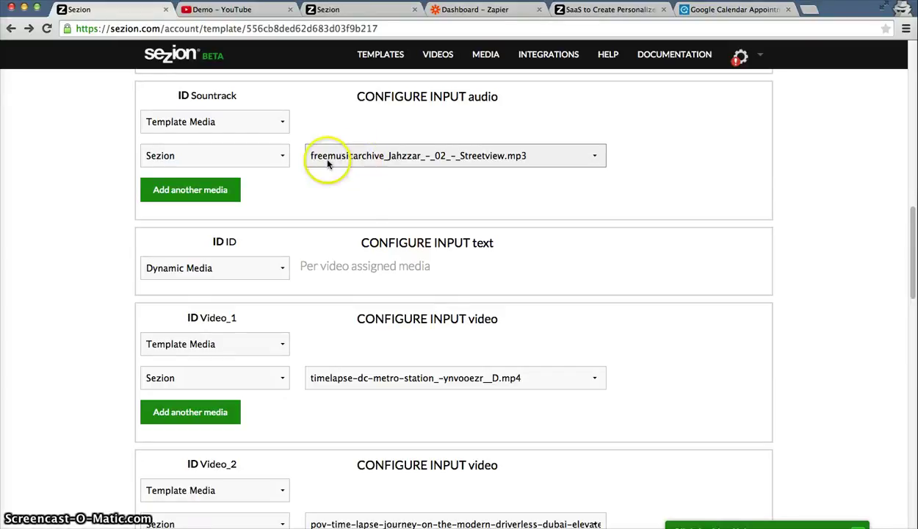
scroll(345, 313, down, 2)
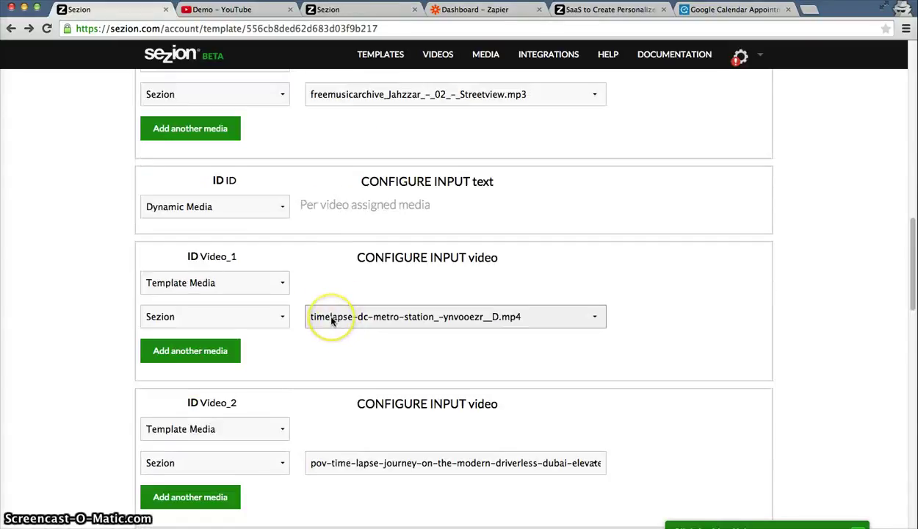
scroll(371, 294, up, 2)
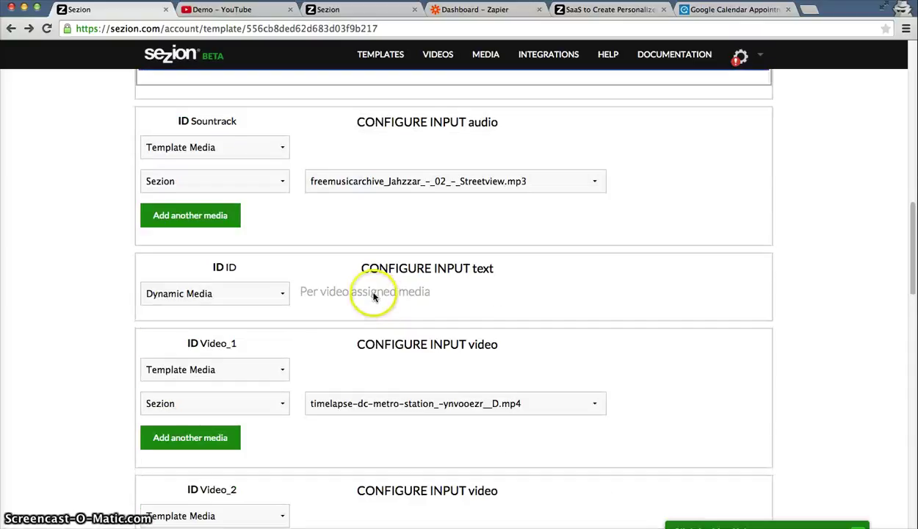
click(253, 152)
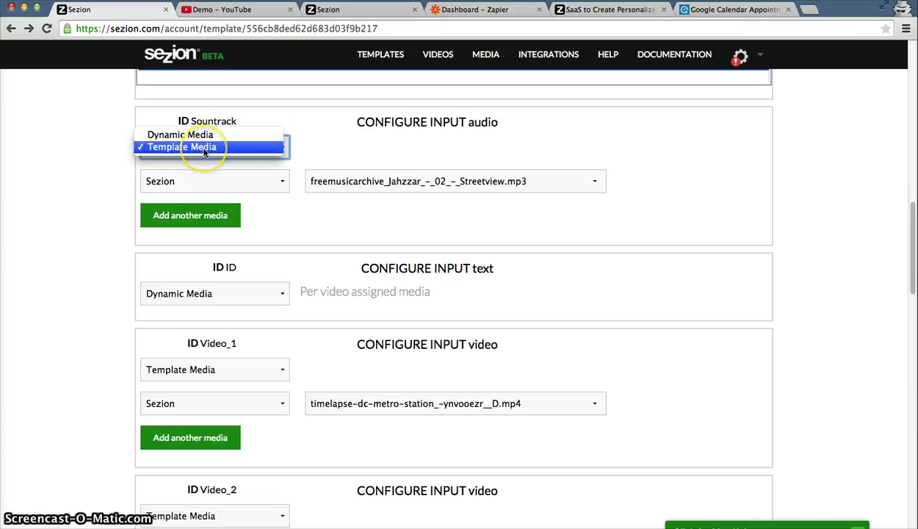
click(336, 126)
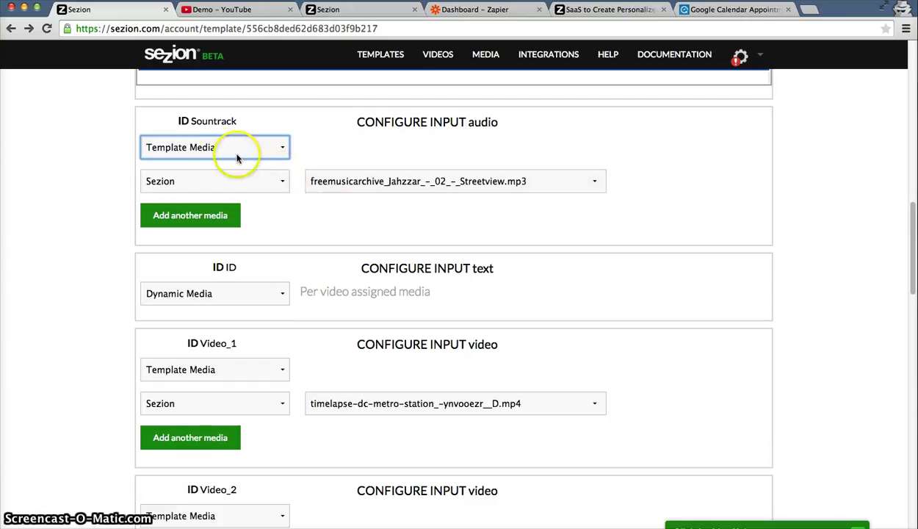
drag(467, 123, 500, 126)
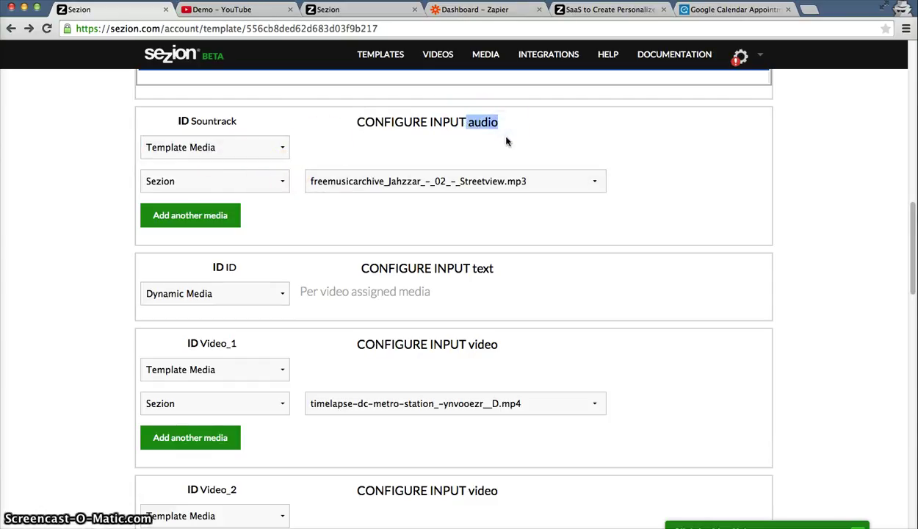
click(522, 140)
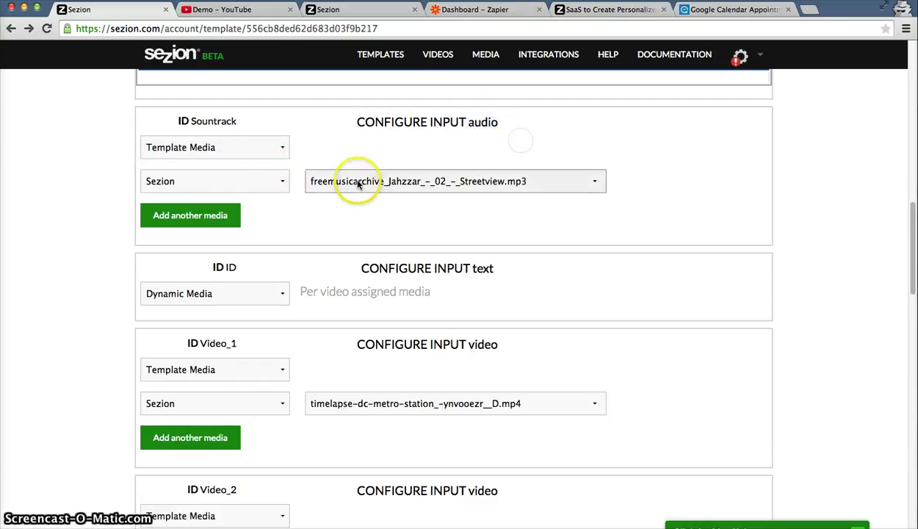
scroll(411, 246, down, 2)
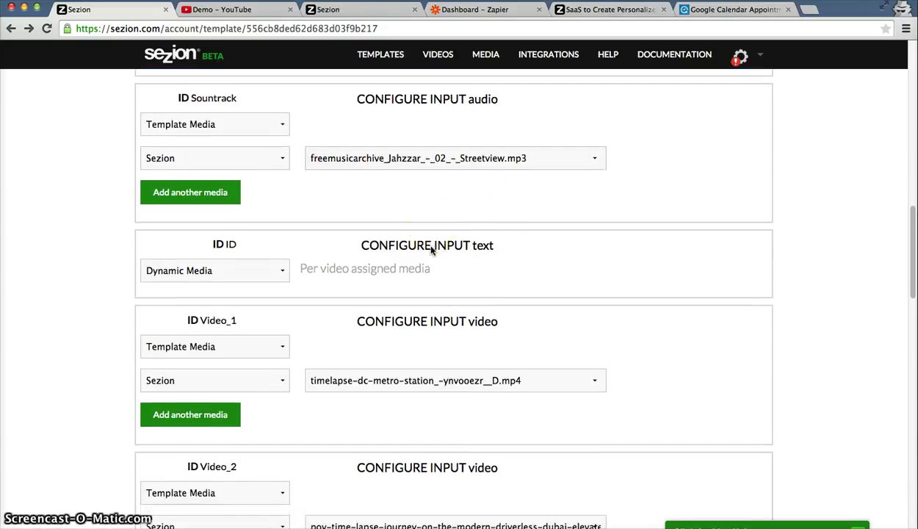
scroll(431, 250, down, 1)
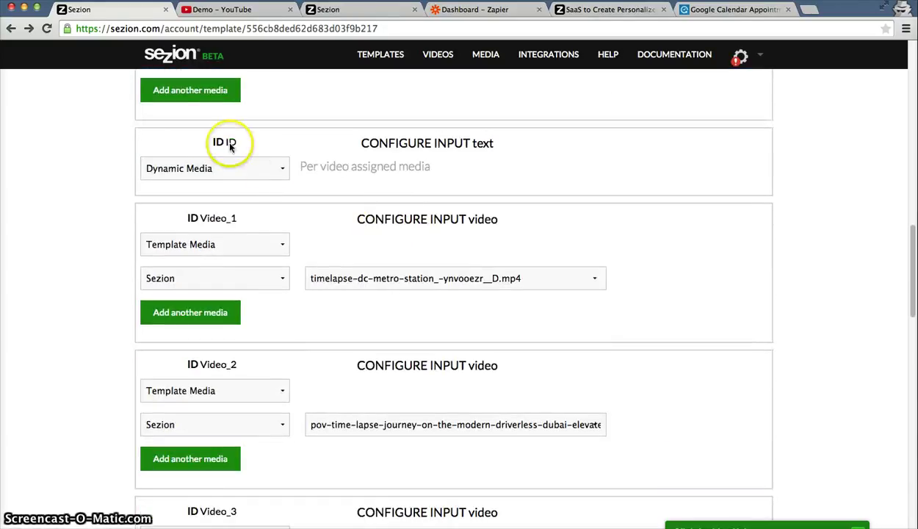
drag(213, 142, 239, 144)
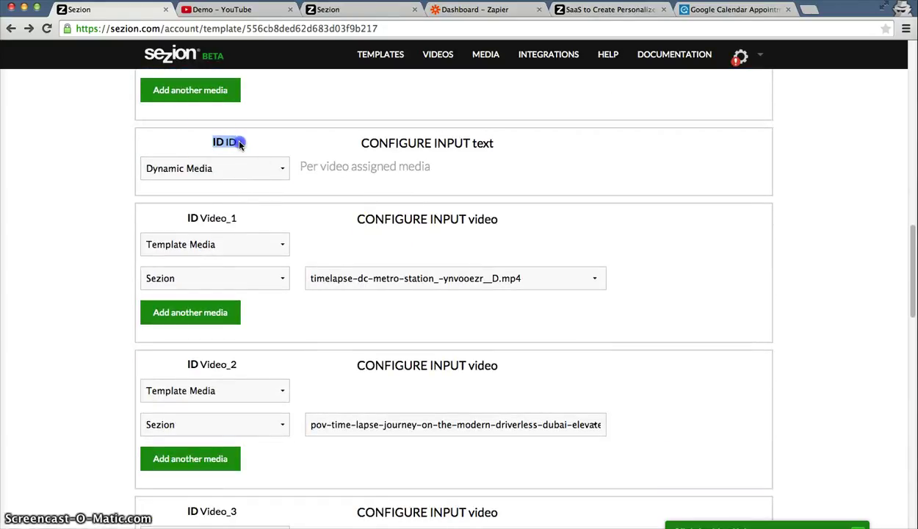
click(322, 168)
click(430, 177)
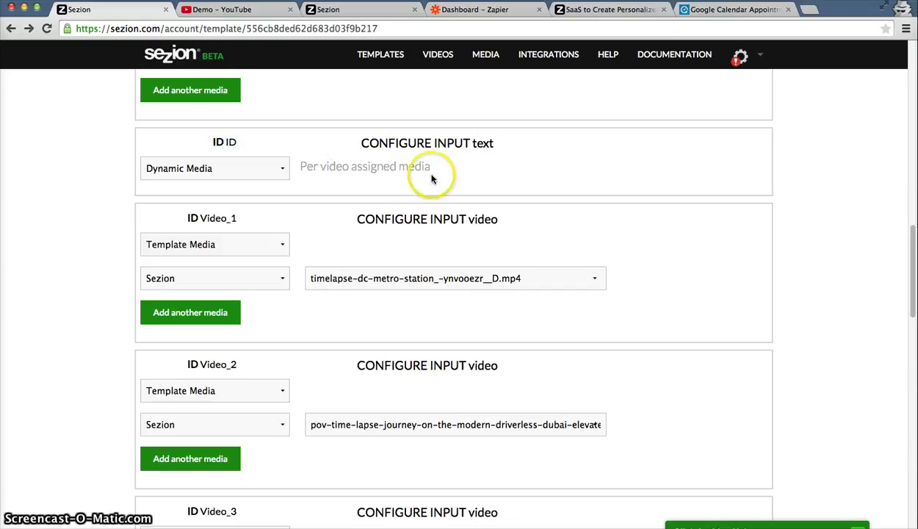
double_click(231, 142)
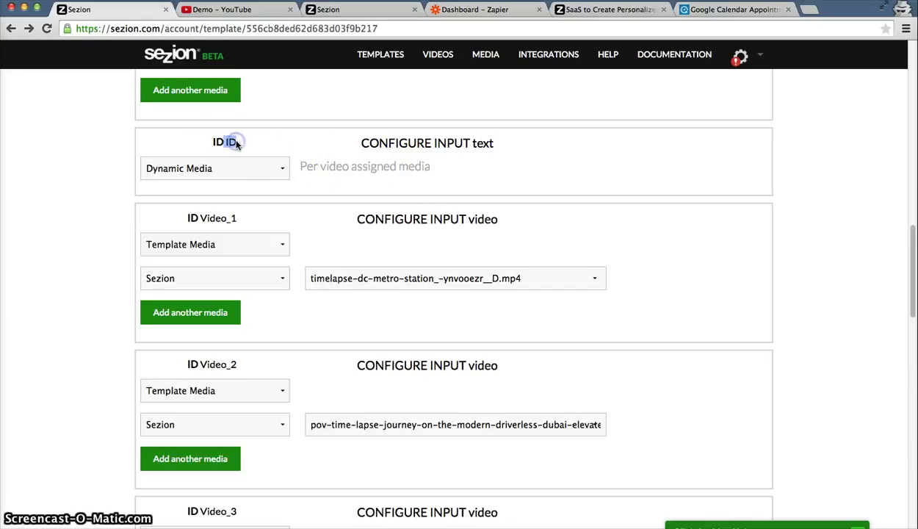
click(313, 139)
triple_click(410, 162)
click(420, 176)
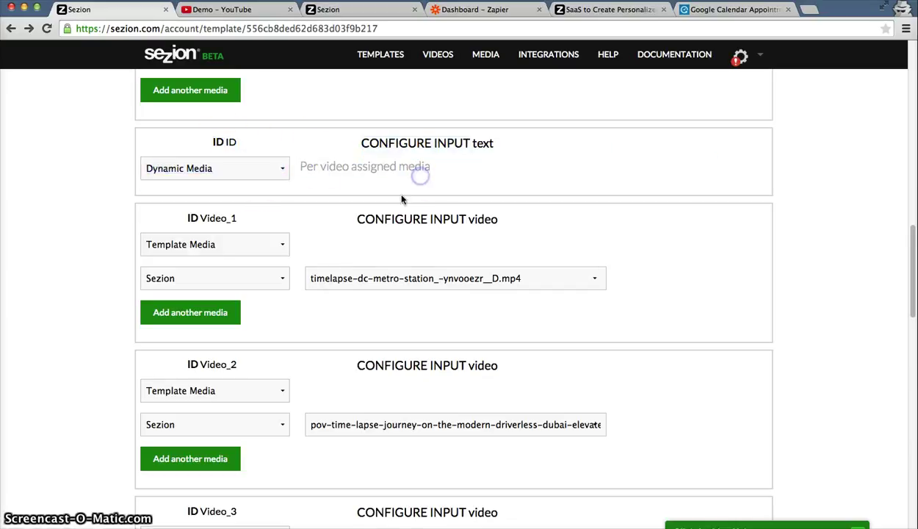
scroll(401, 199, down, 2)
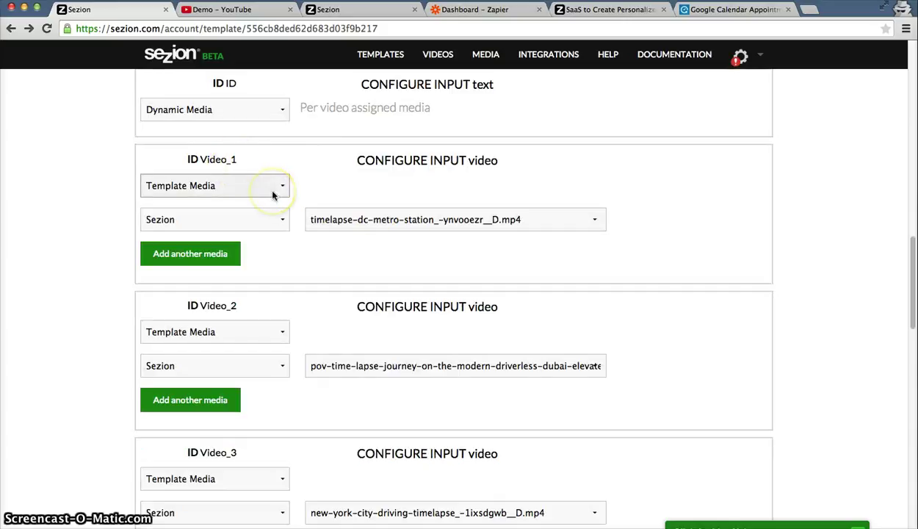
click(340, 219)
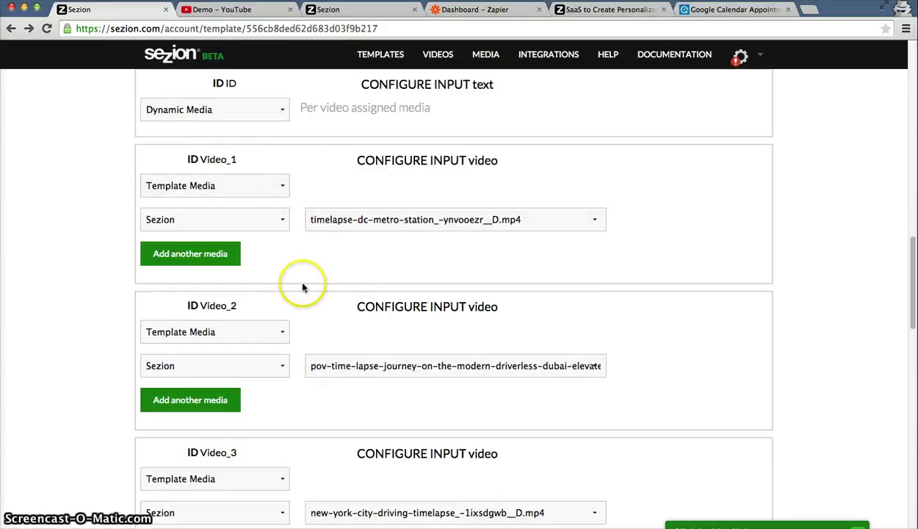
scroll(302, 264, down, 1)
scroll(297, 256, down, 2)
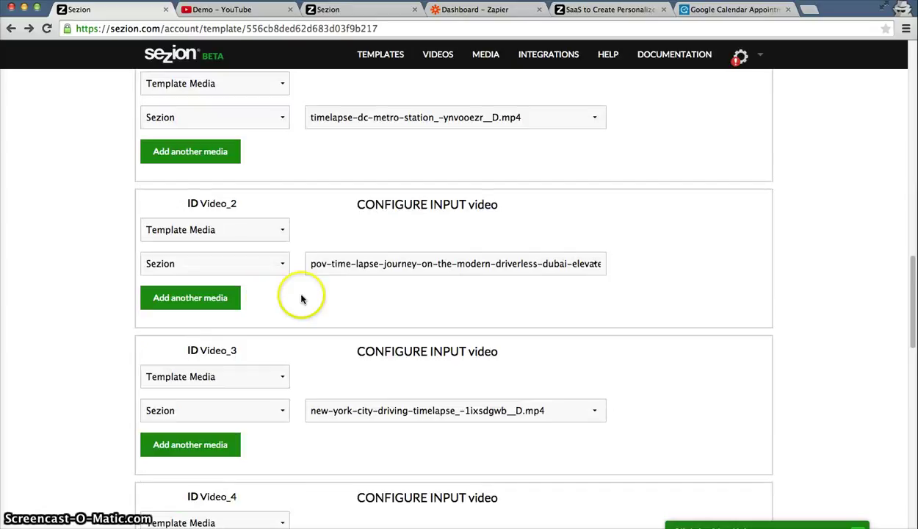
scroll(318, 323, up, 3)
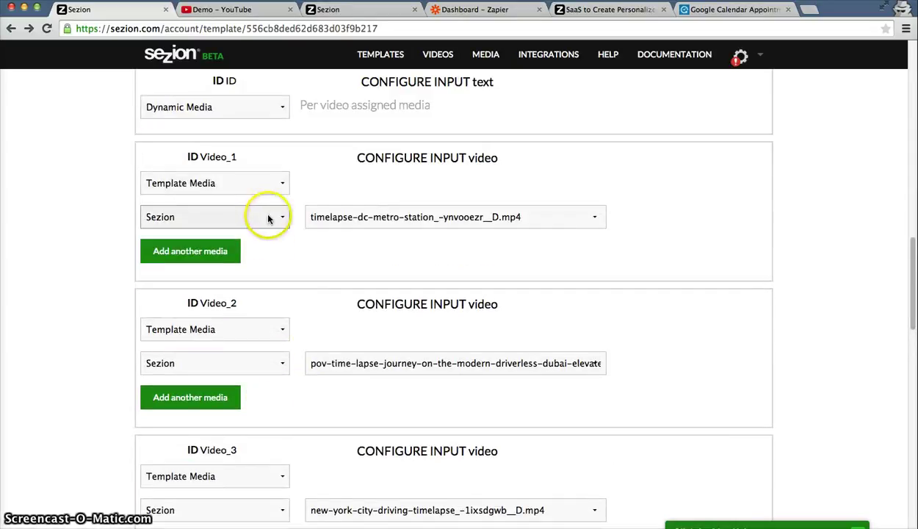
click(267, 216)
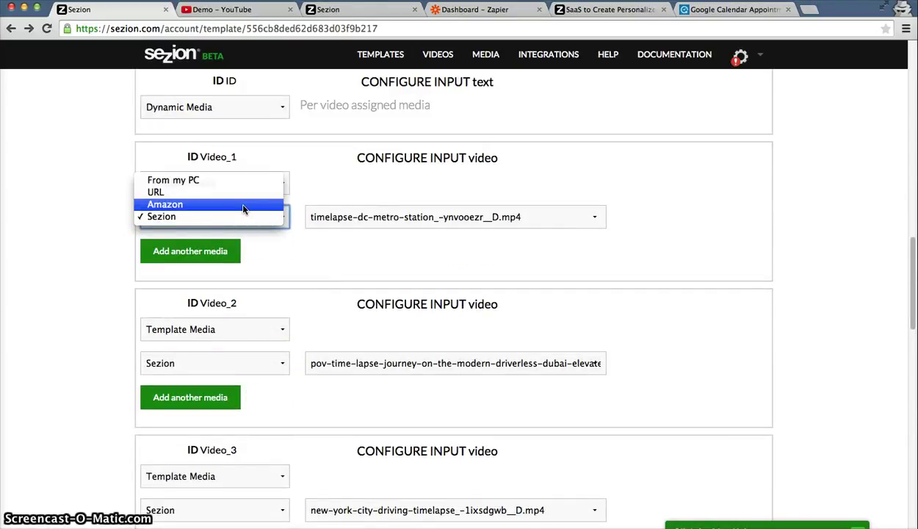
click(228, 192)
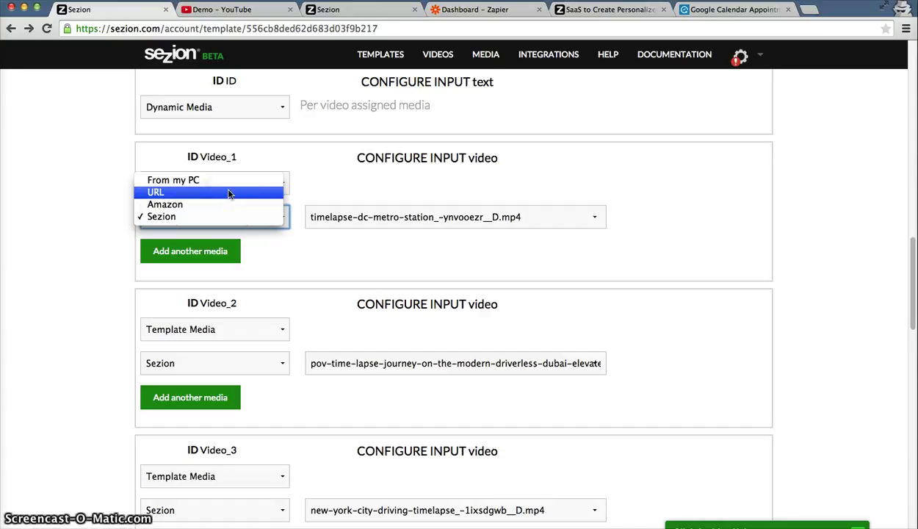
click(674, 277)
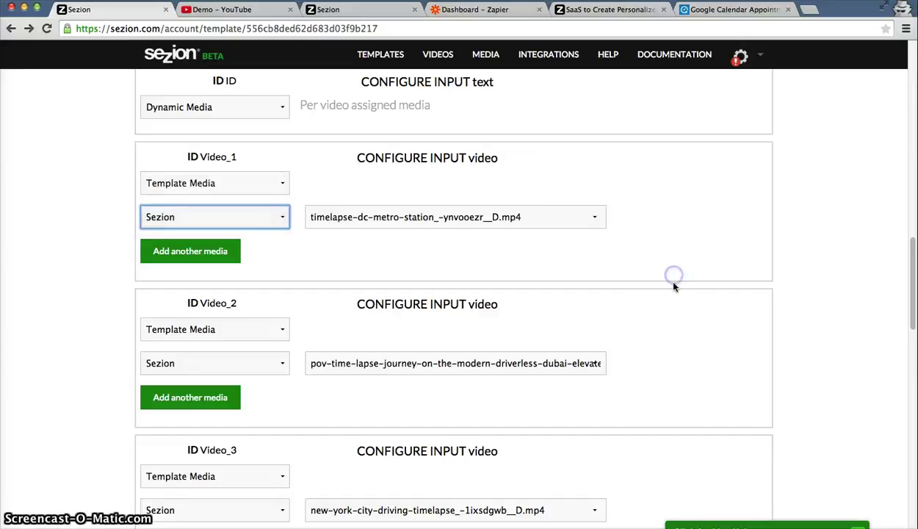
scroll(675, 283, down, 2)
scroll(674, 287, down, 10)
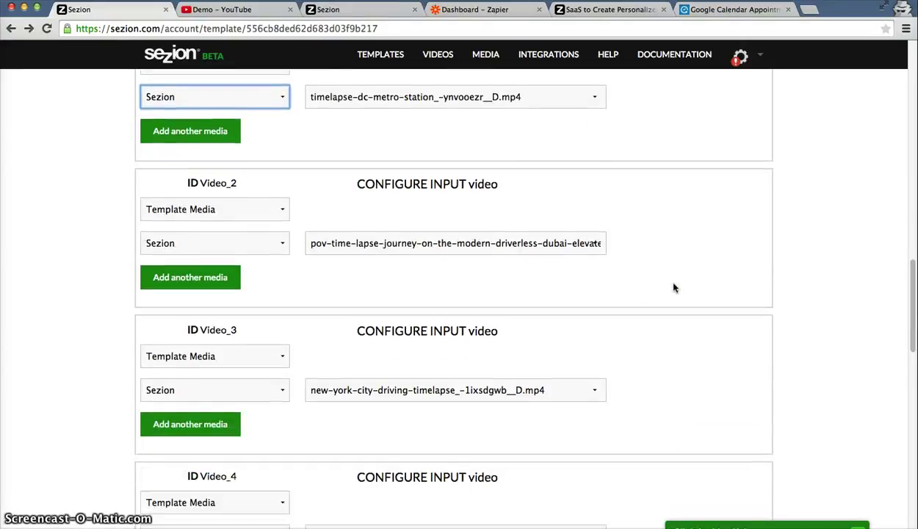
scroll(674, 287, down, 3)
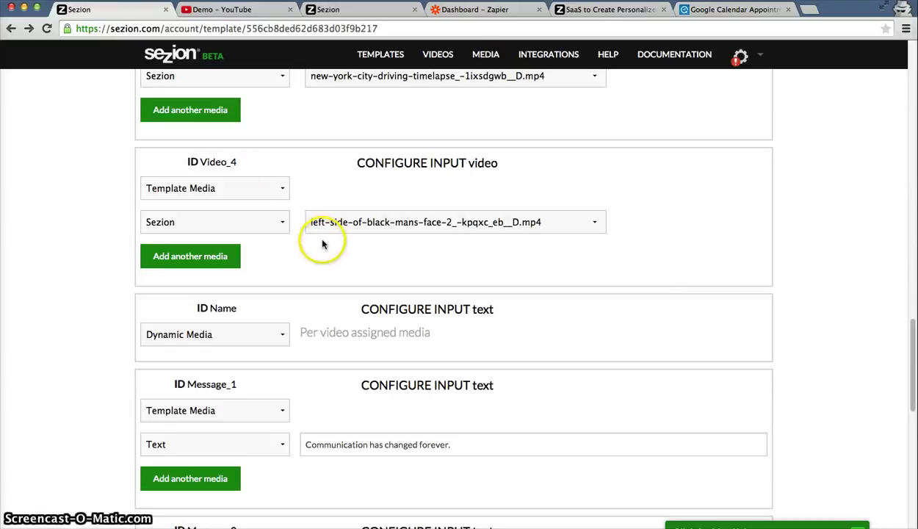
scroll(280, 297, down, 2)
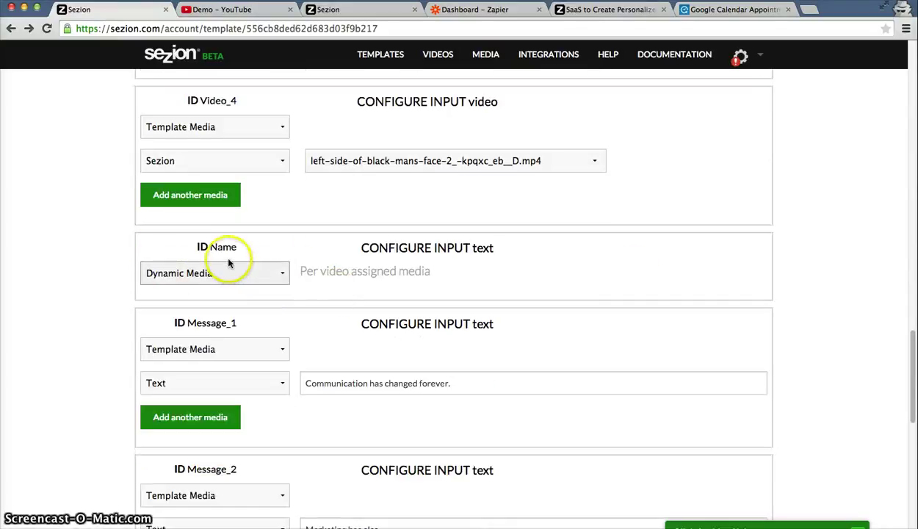
scroll(390, 280, down, 1)
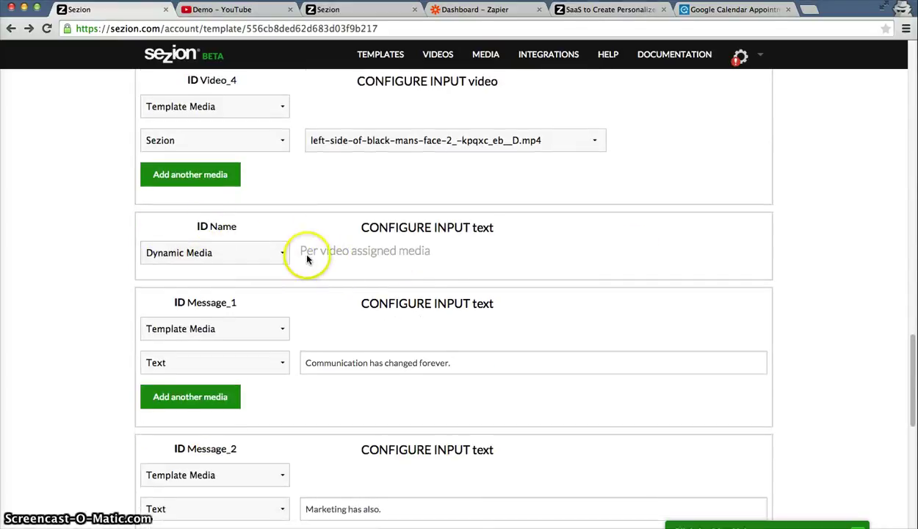
drag(299, 250, 431, 257)
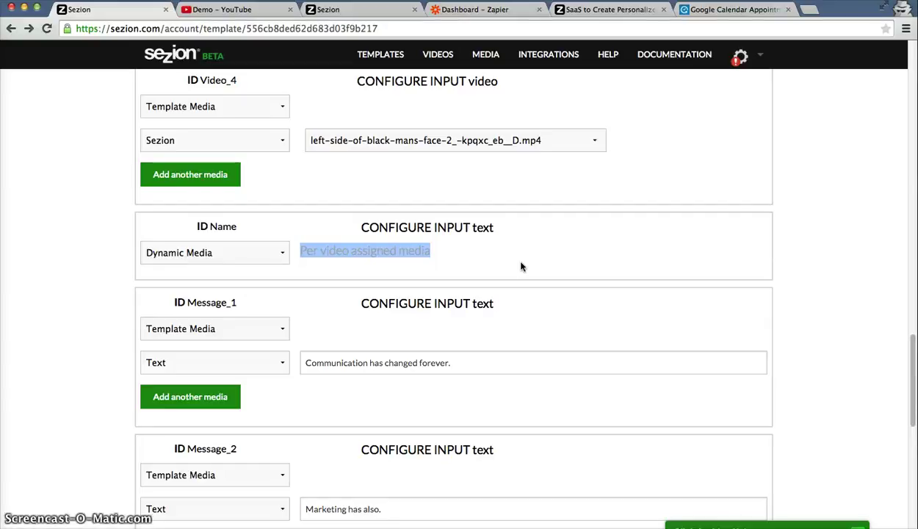
drag(486, 262, 303, 254)
scroll(514, 250, down, 1)
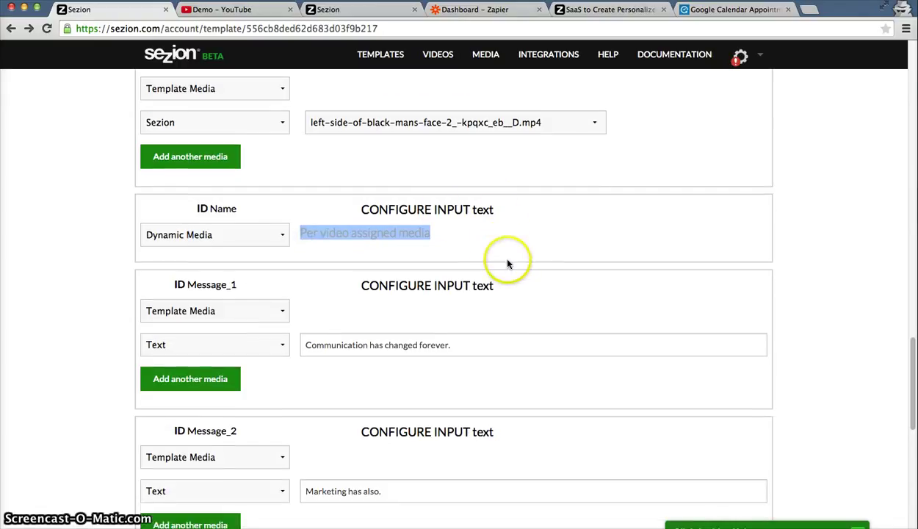
scroll(509, 265, down, 5)
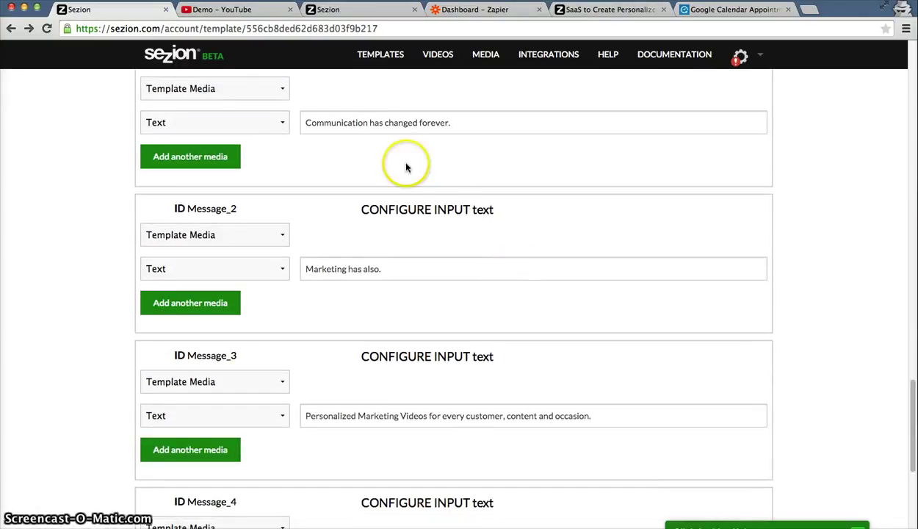
triple_click(340, 123)
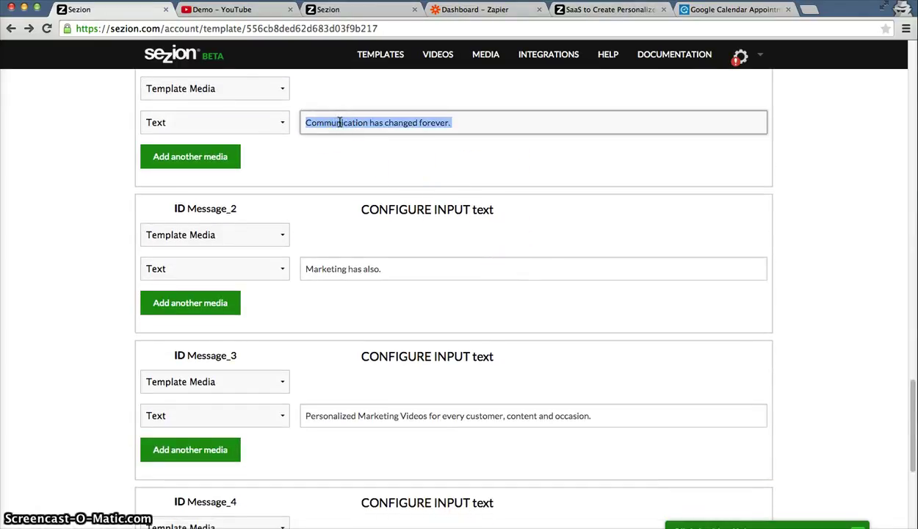
triple_click(391, 270)
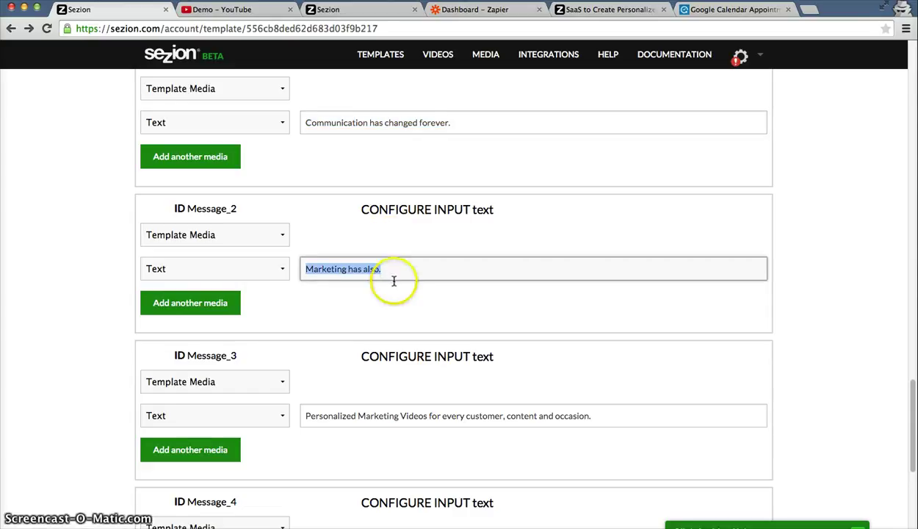
scroll(394, 280, down, 6)
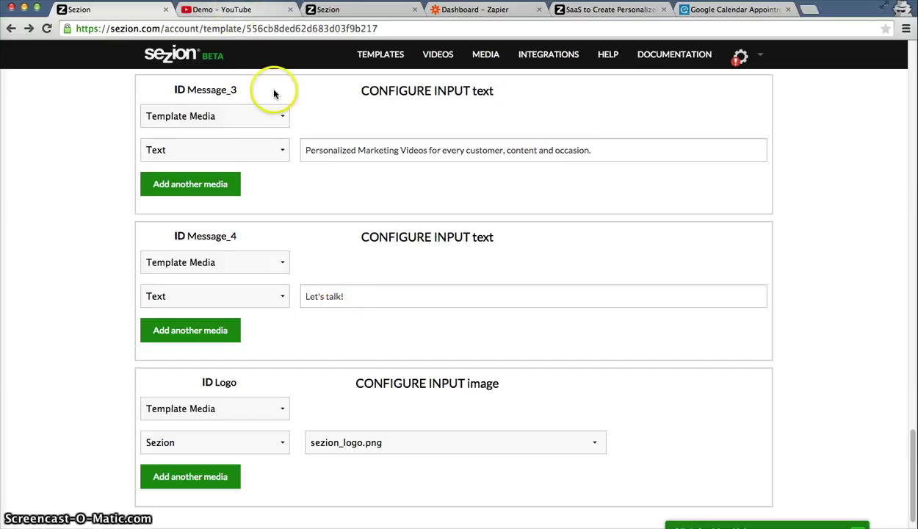
scroll(379, 241, down, 3)
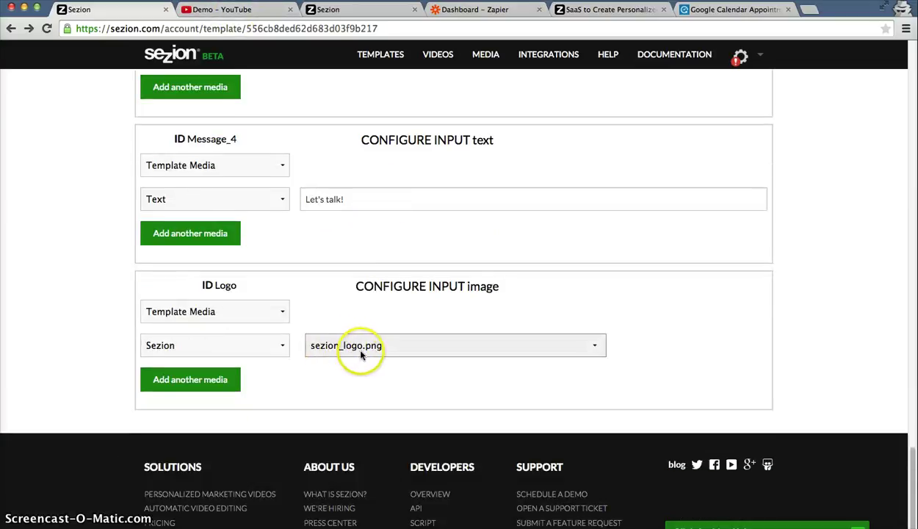
scroll(863, 335, up, 15)
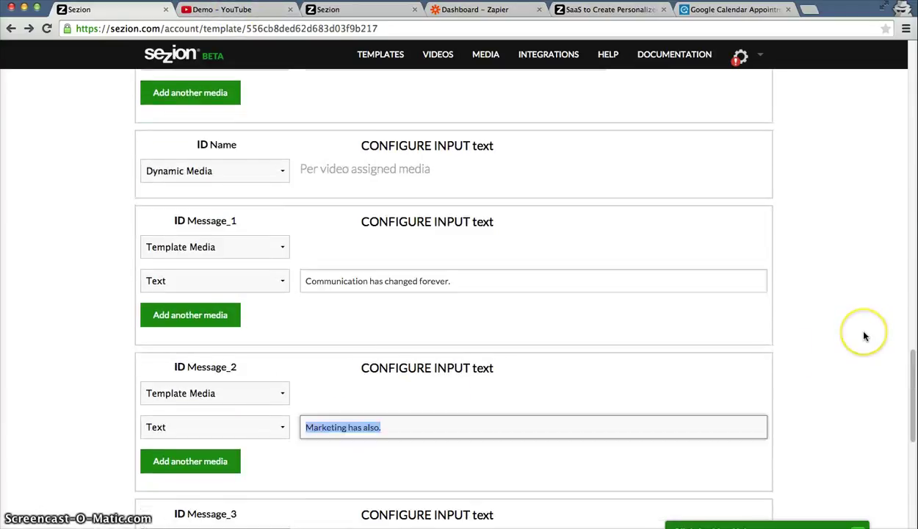
scroll(863, 336, up, 20)
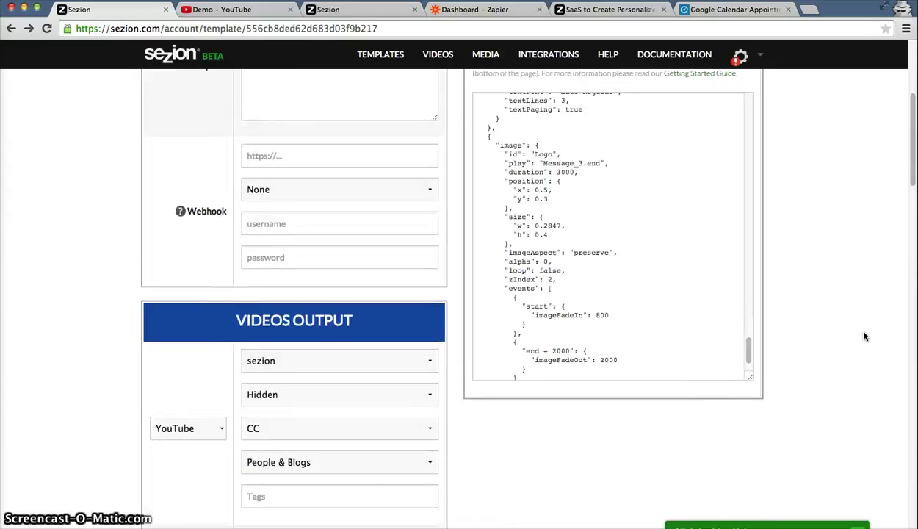
scroll(863, 335, up, 3)
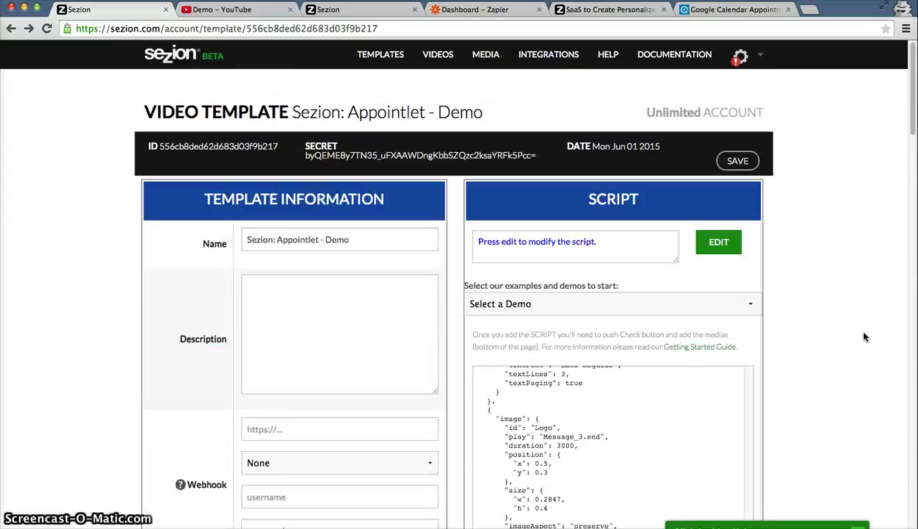
Switch to the Zapier dashboard and choose Make a New Zap.
click(487, 11)
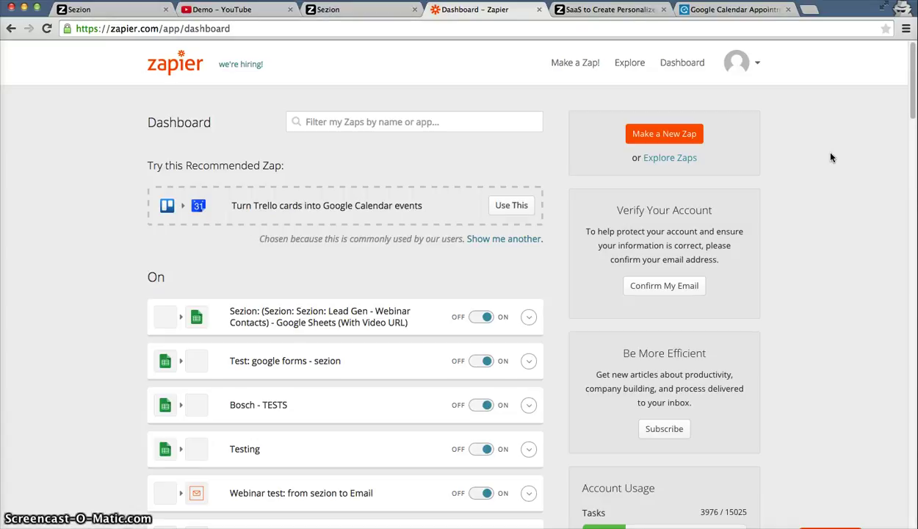
scroll(827, 172, down, 2)
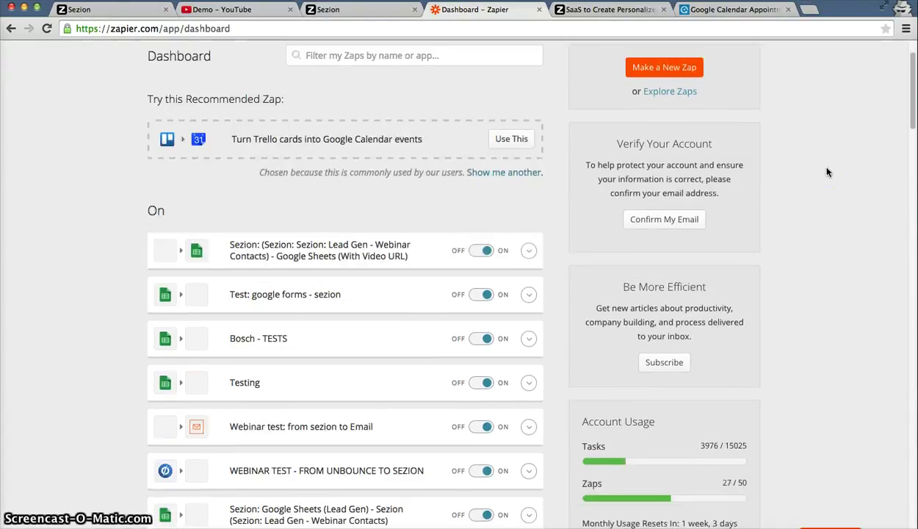
scroll(827, 172, up, 1)
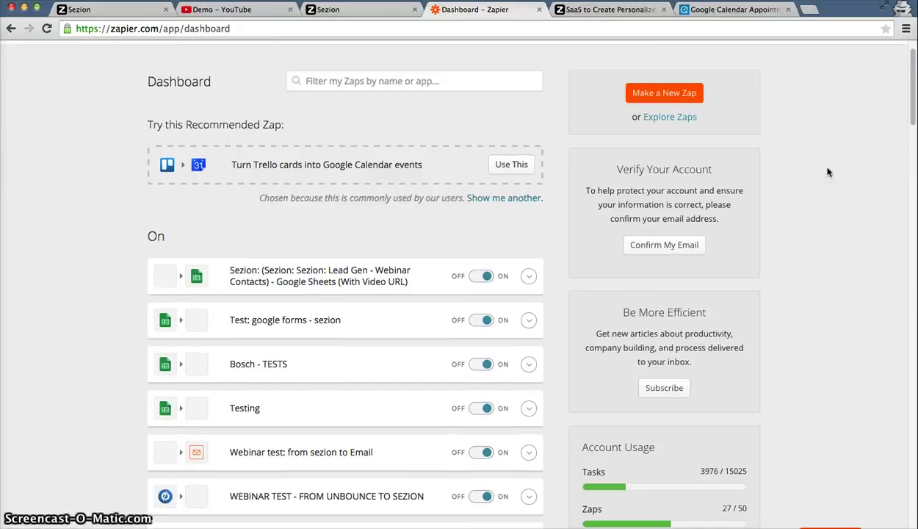
scroll(828, 172, up, 1)
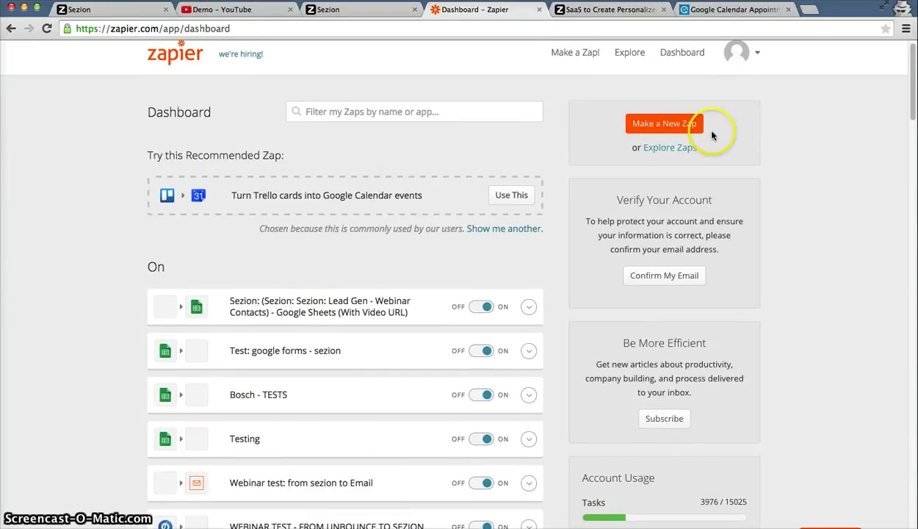
click(679, 124)
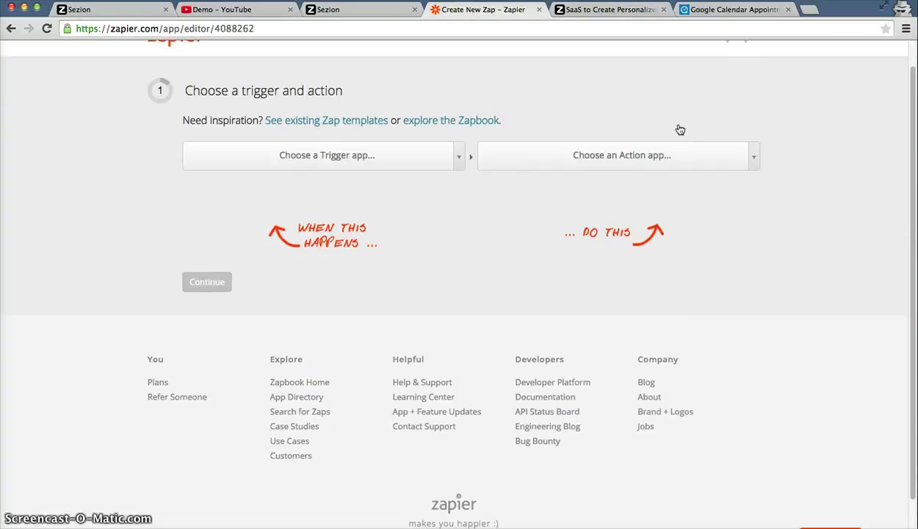
Set the zap's trigger to Appointlet's New Booking, finding Appointlet by searching 'app'.
click(794, 171)
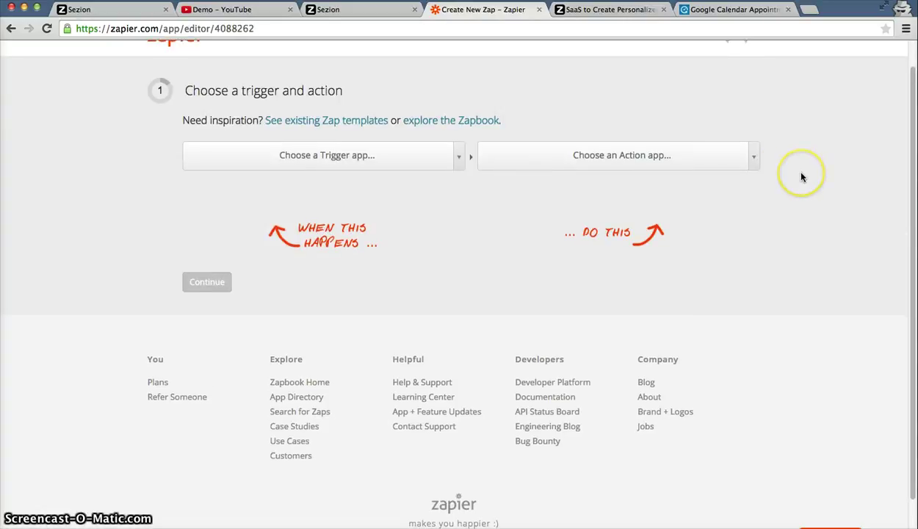
scroll(801, 176, up, 1)
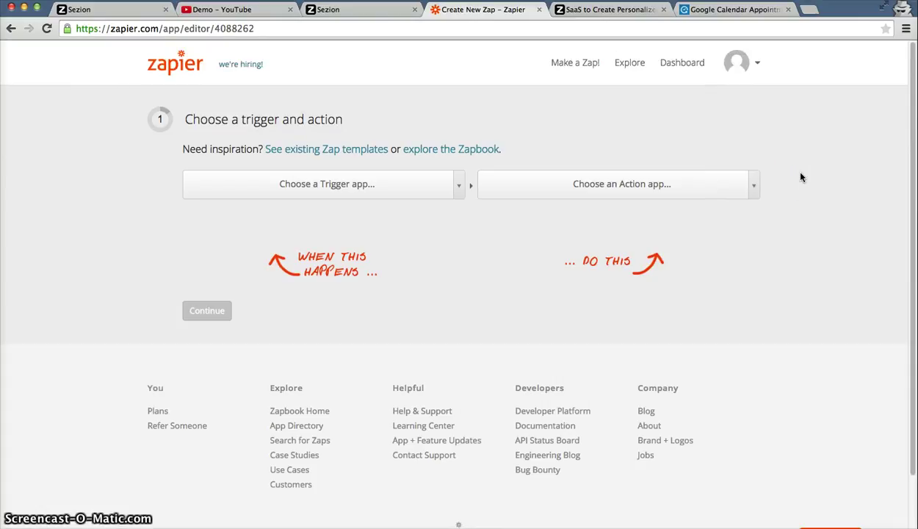
click(820, 185)
scroll(820, 185, down, 1)
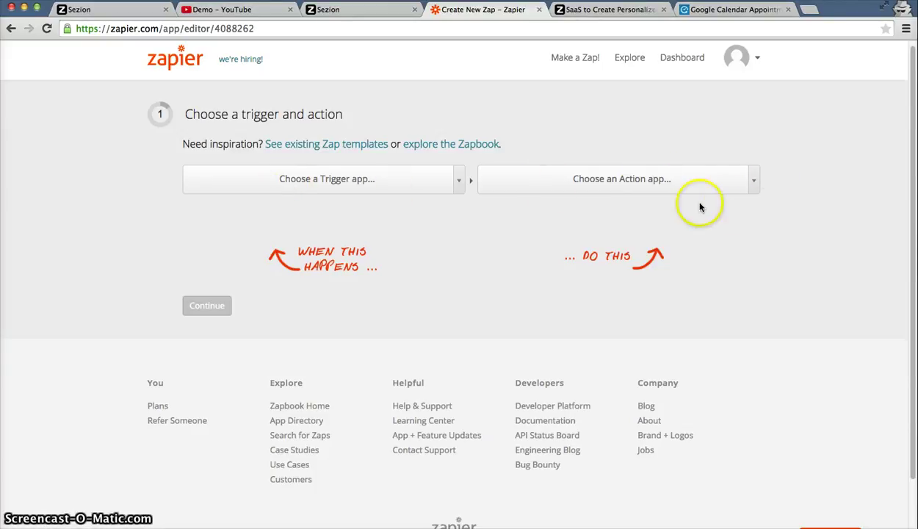
click(327, 180)
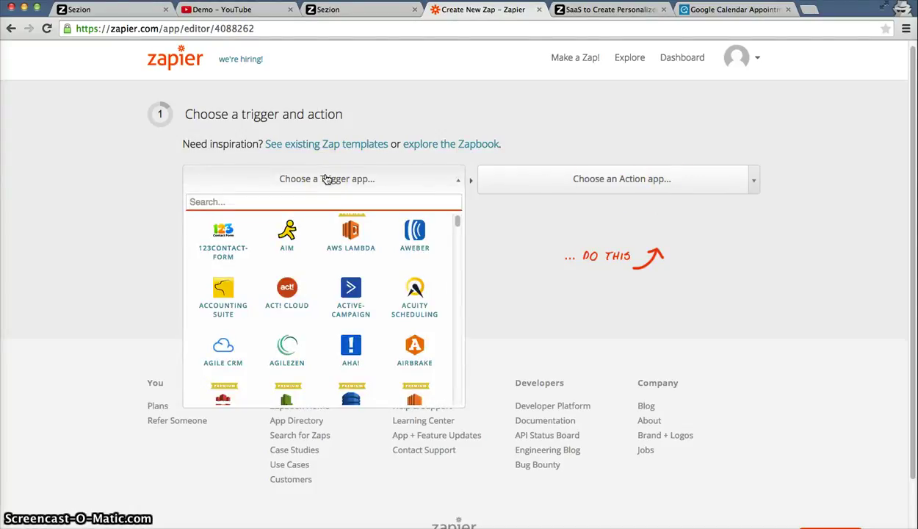
text(app)
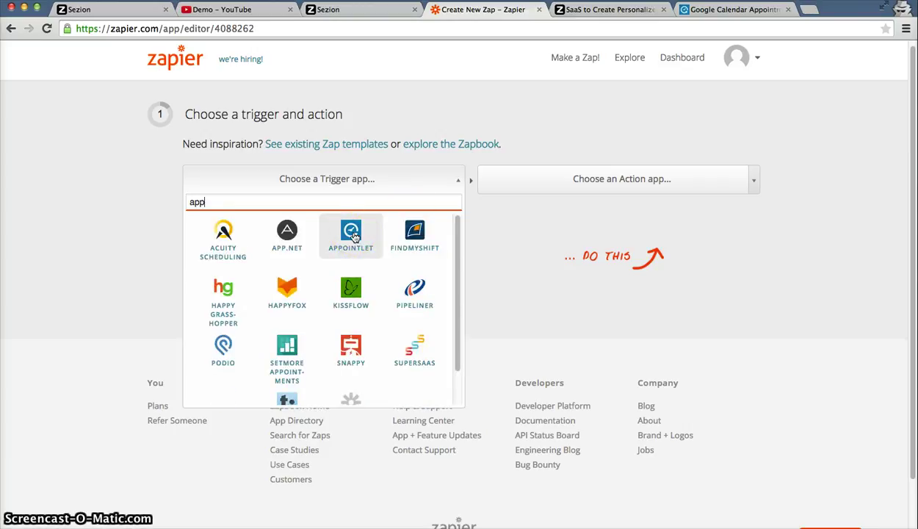
click(457, 241)
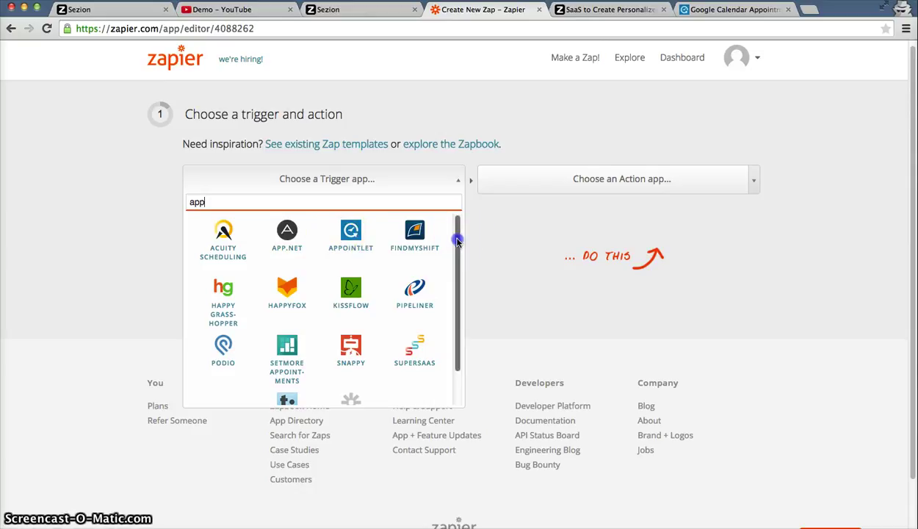
scroll(456, 241, down, 1)
scroll(455, 240, up, 1)
click(351, 249)
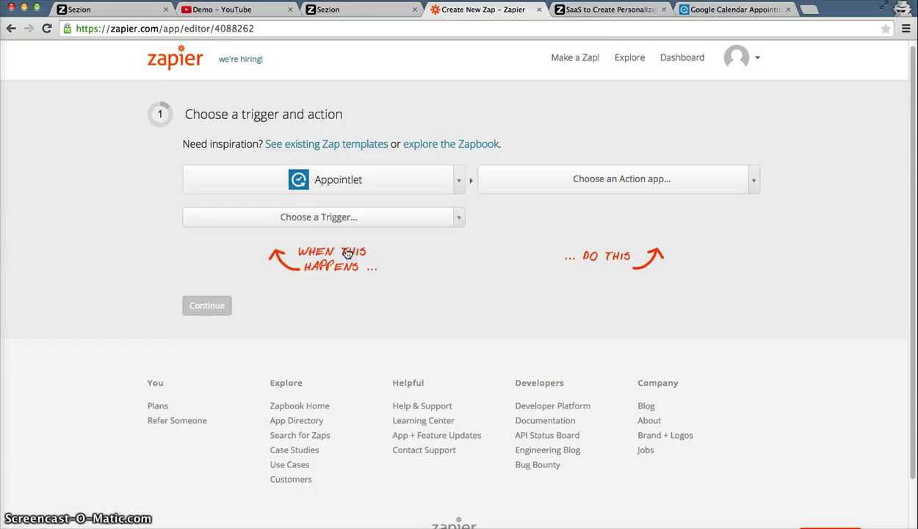
click(323, 219)
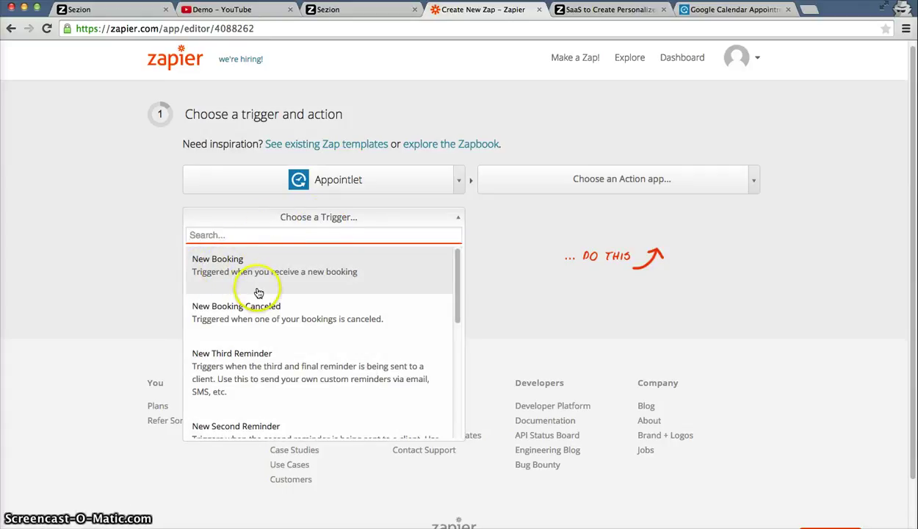
click(389, 276)
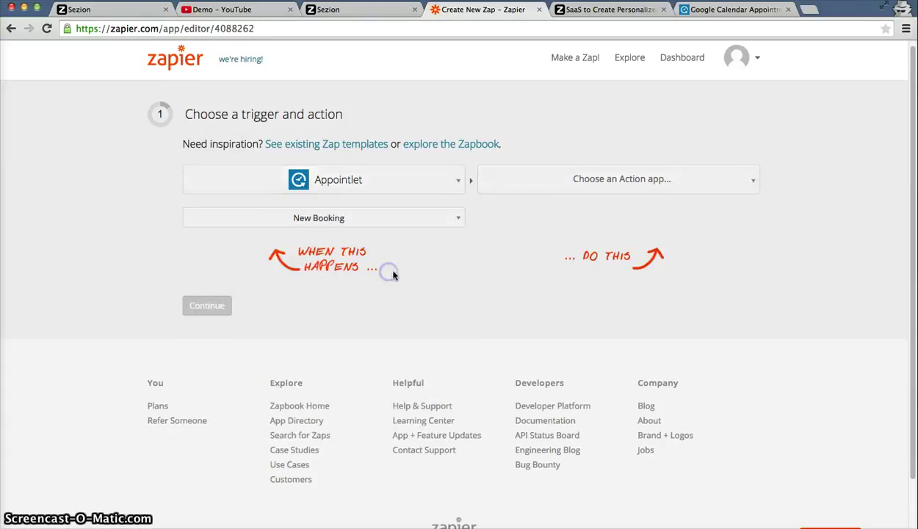
Set the zap's action to Sezion v2 Create Video, found by searching 'sezion'.
click(602, 183)
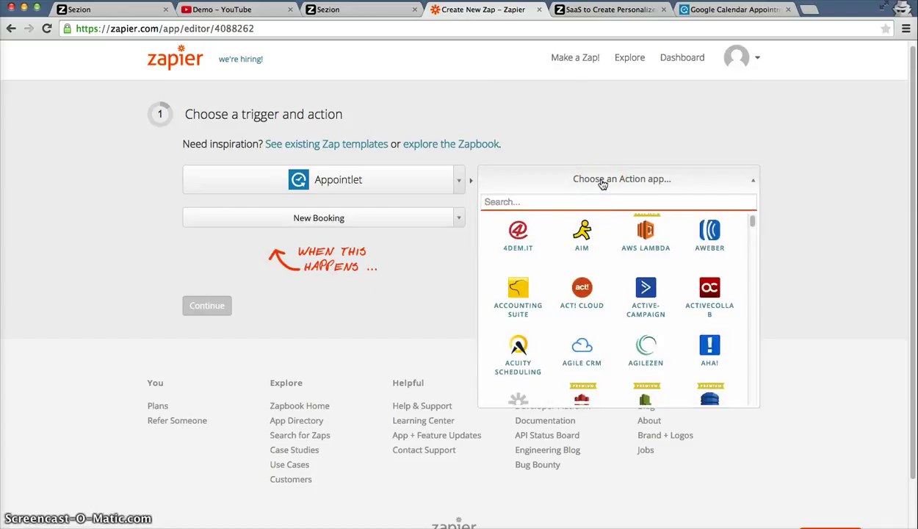
text(sezion)
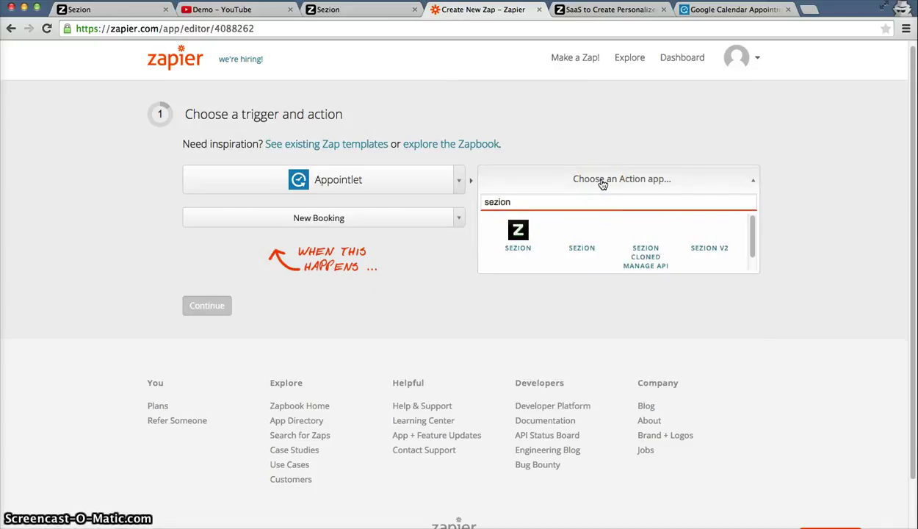
click(716, 249)
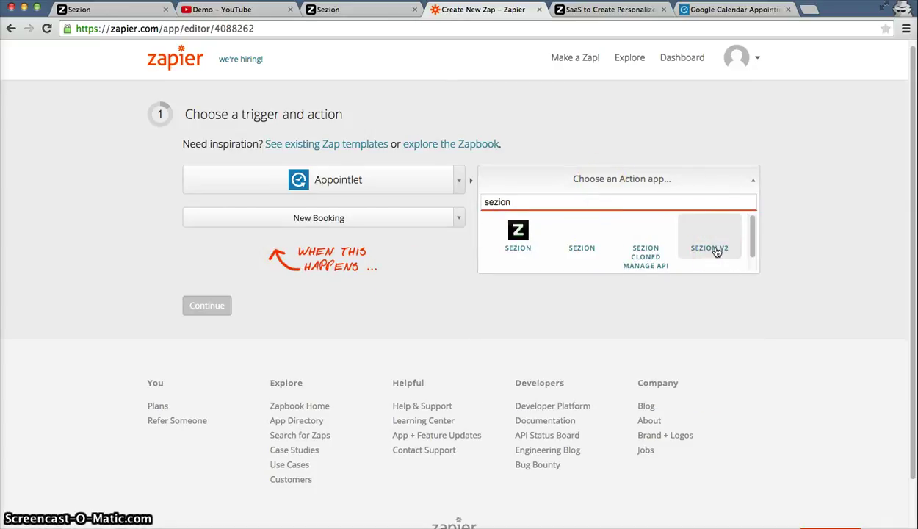
click(716, 250)
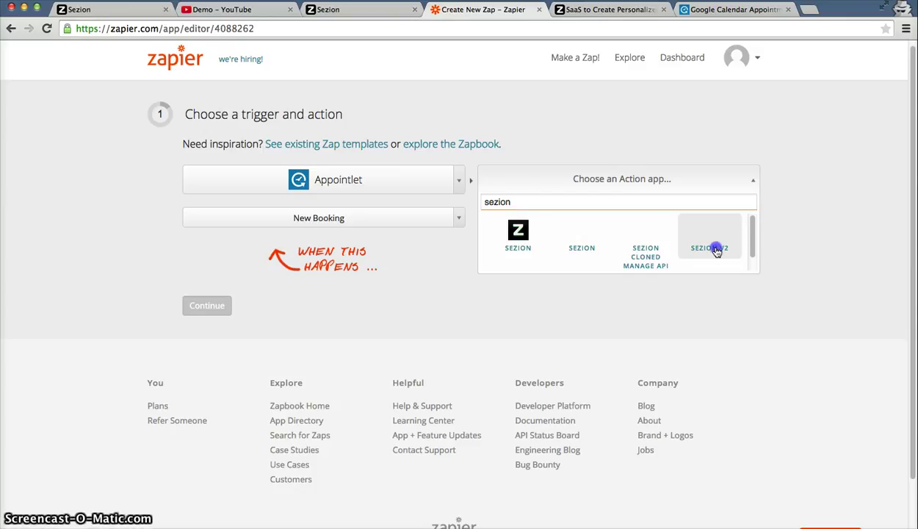
click(724, 251)
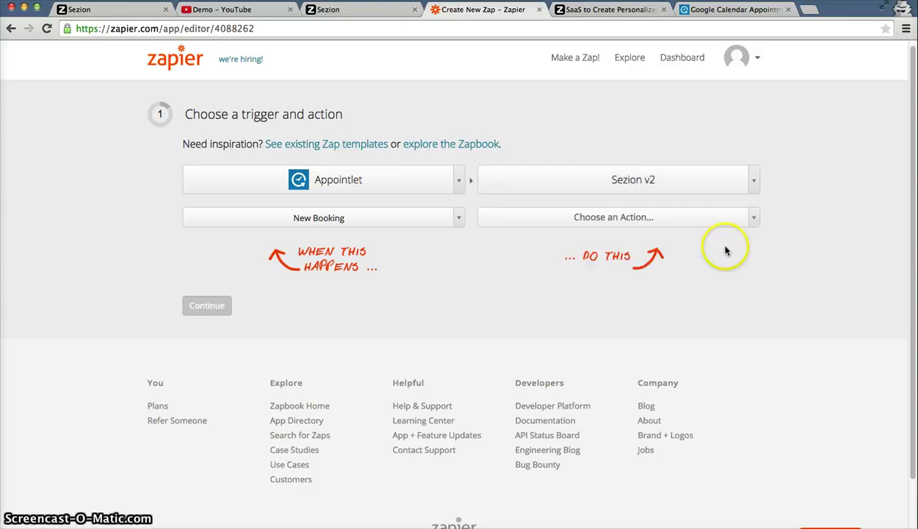
click(592, 221)
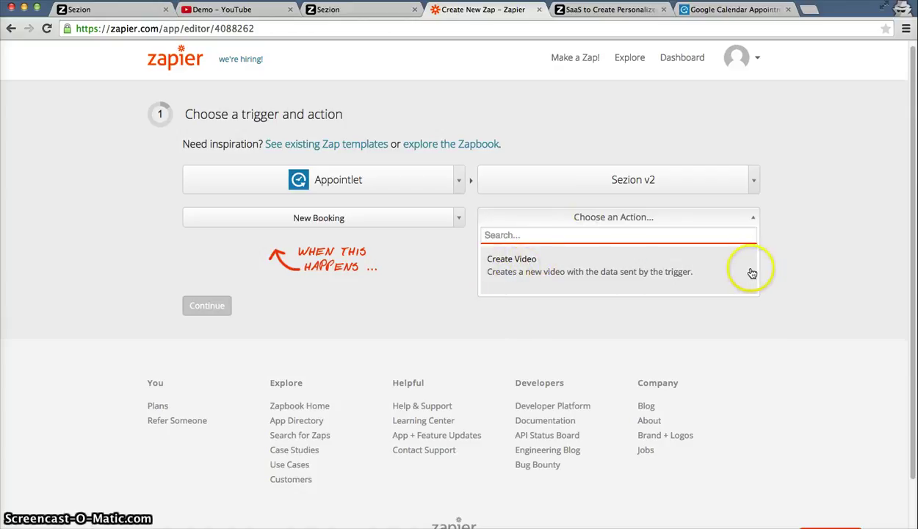
click(712, 274)
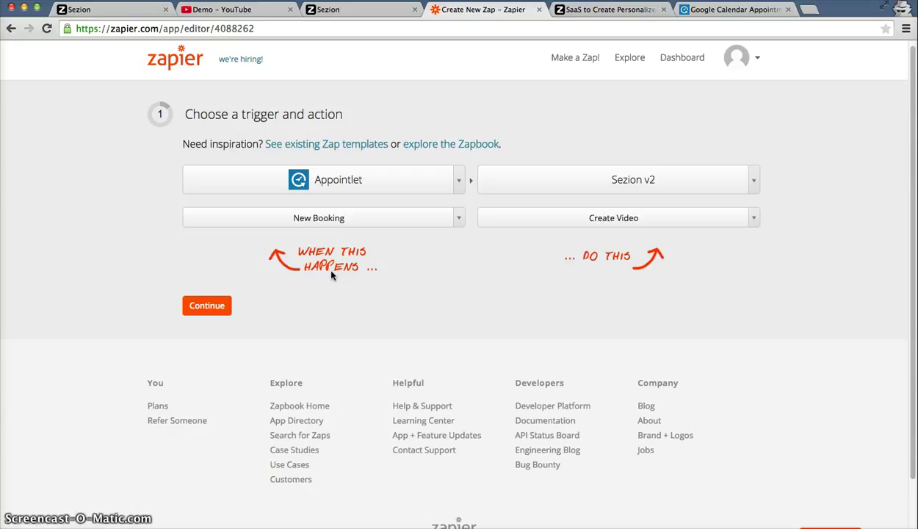
click(207, 304)
Test the Appointlet account, then select a Sezion v2 account and test it.
click(416, 195)
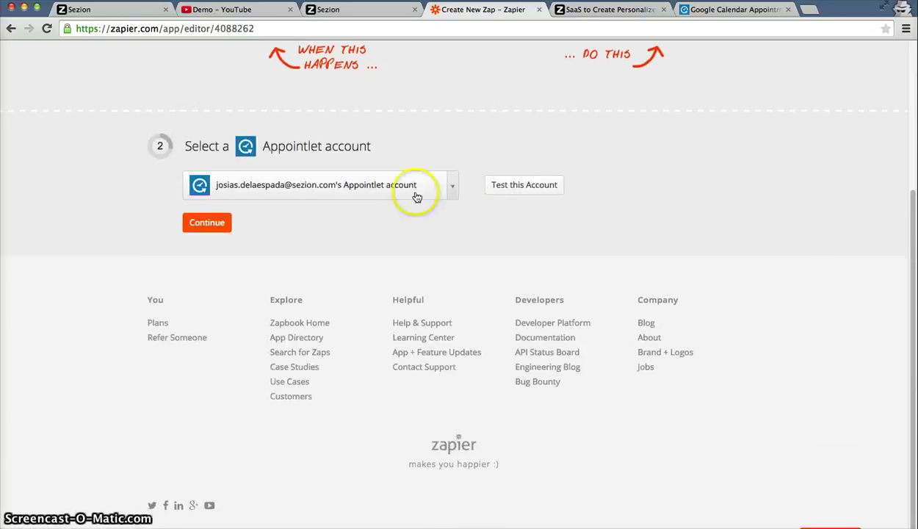
click(532, 184)
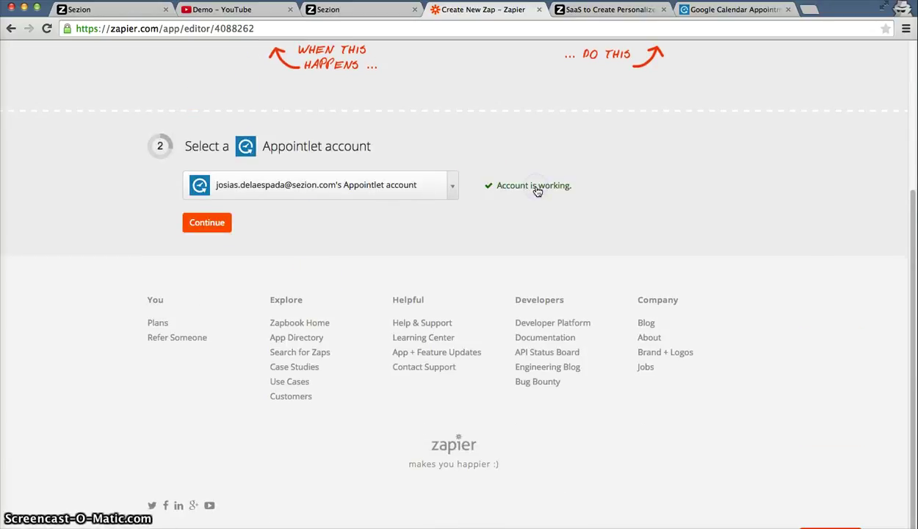
click(206, 222)
click(272, 186)
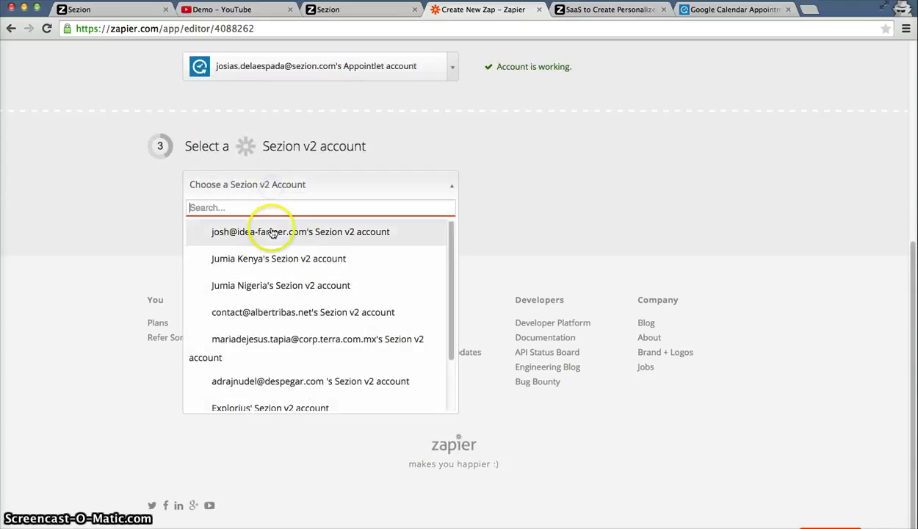
scroll(277, 293, down, 3)
click(245, 376)
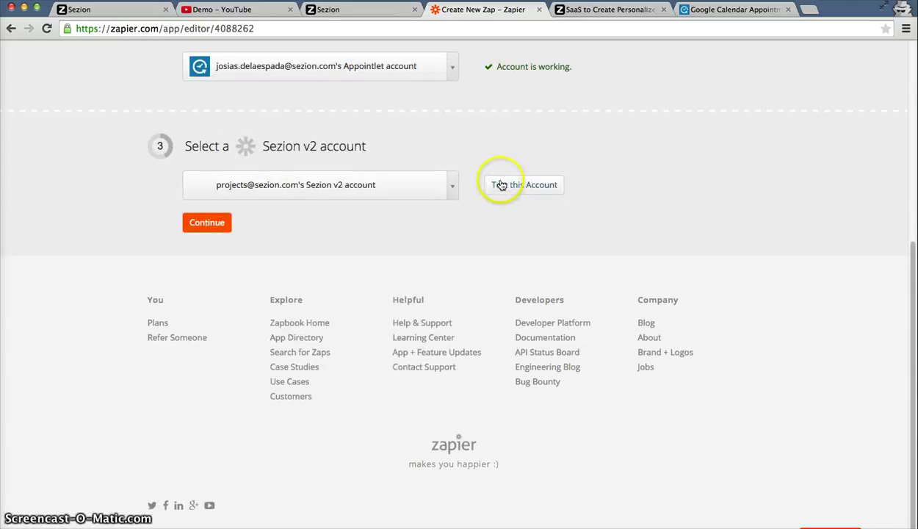
click(501, 186)
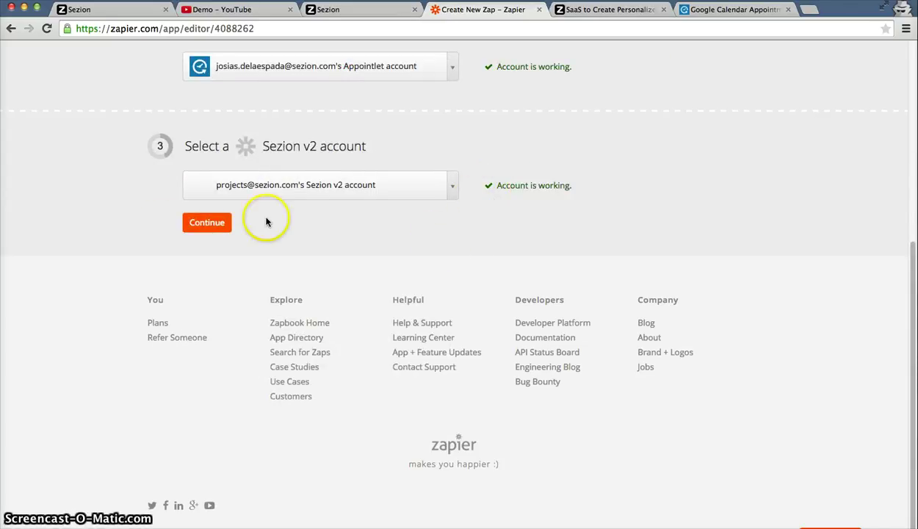
Filter the Appointlet New Booking trigger to the Sezion organization.
click(209, 223)
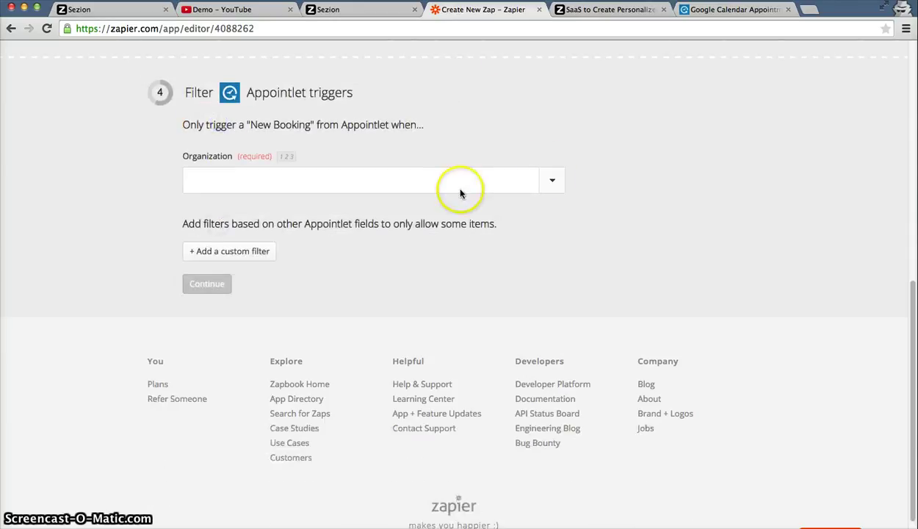
click(563, 187)
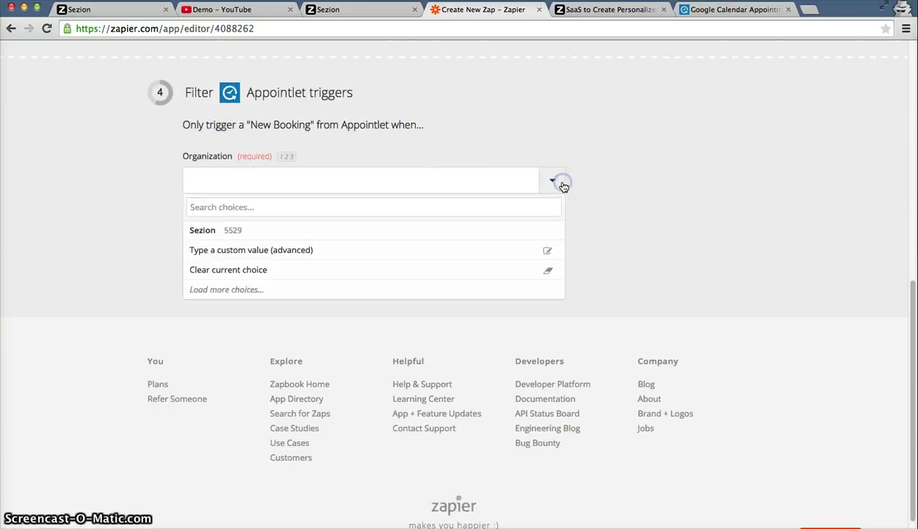
click(209, 232)
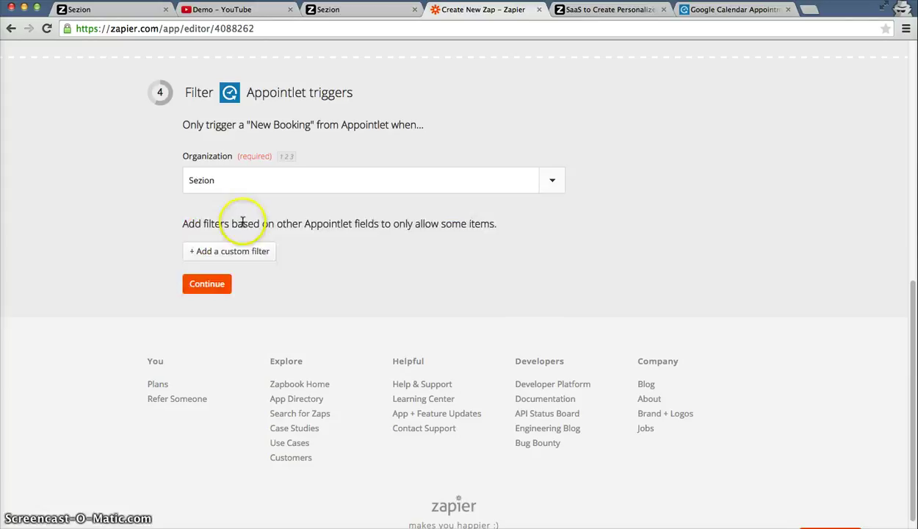
click(206, 279)
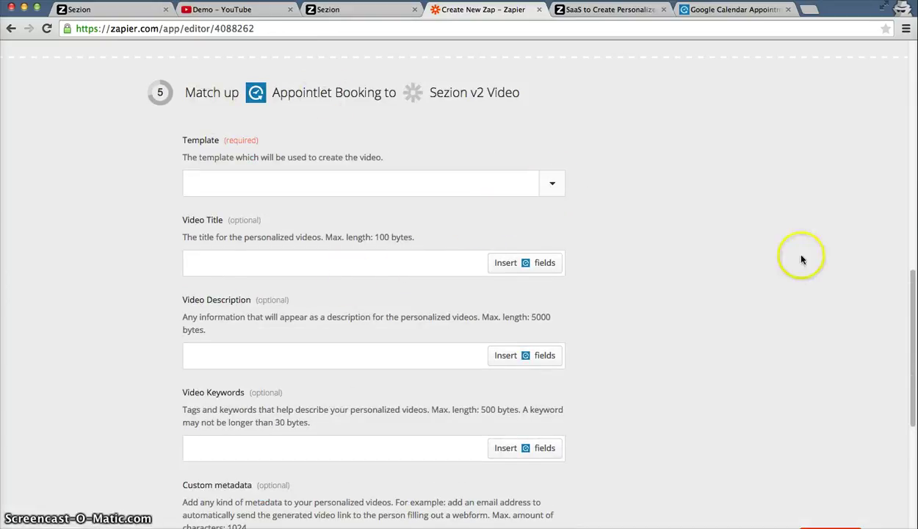
Pick 'Sezion: Appointlet - Demo' from the Template list in the Create Video step.
click(552, 185)
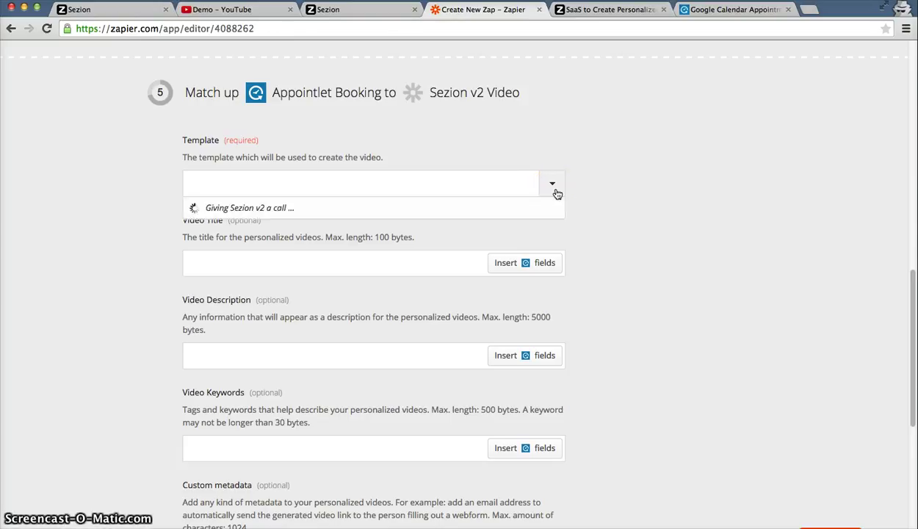
click(580, 193)
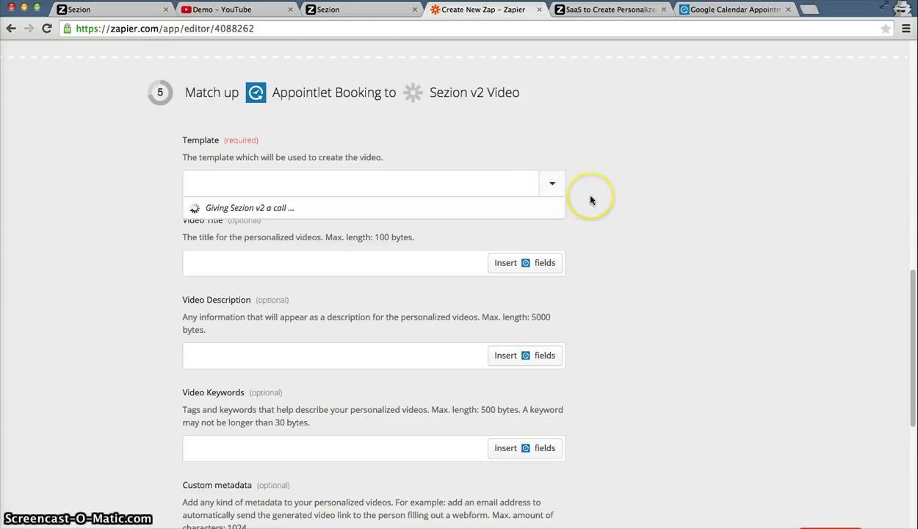
scroll(591, 200, down, 2)
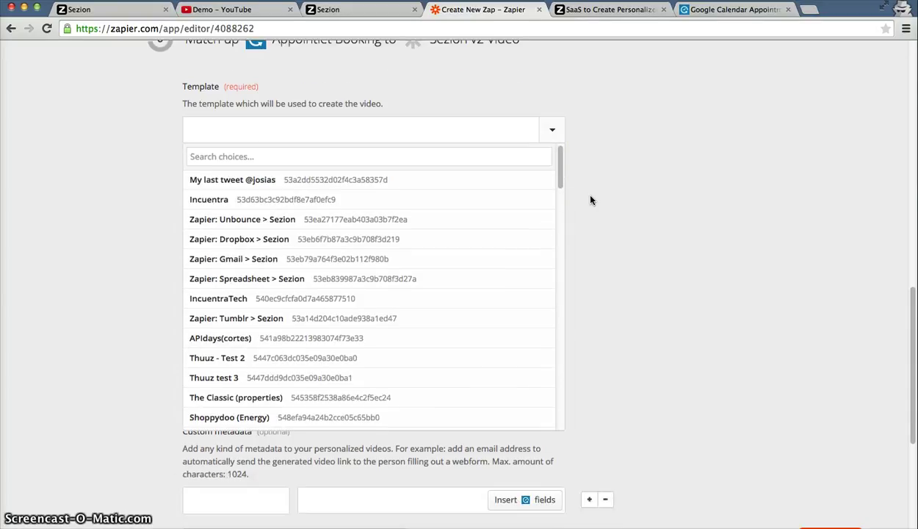
click(560, 141)
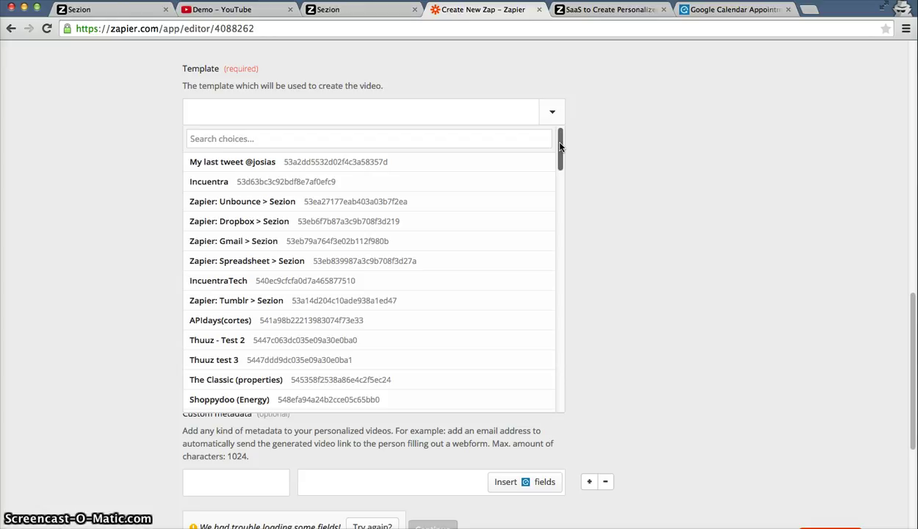
drag(559, 147, 567, 394)
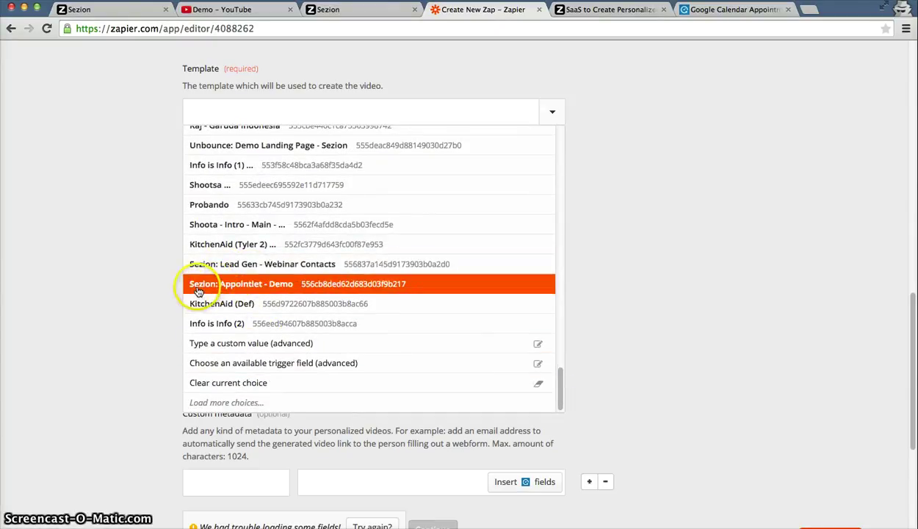
click(304, 287)
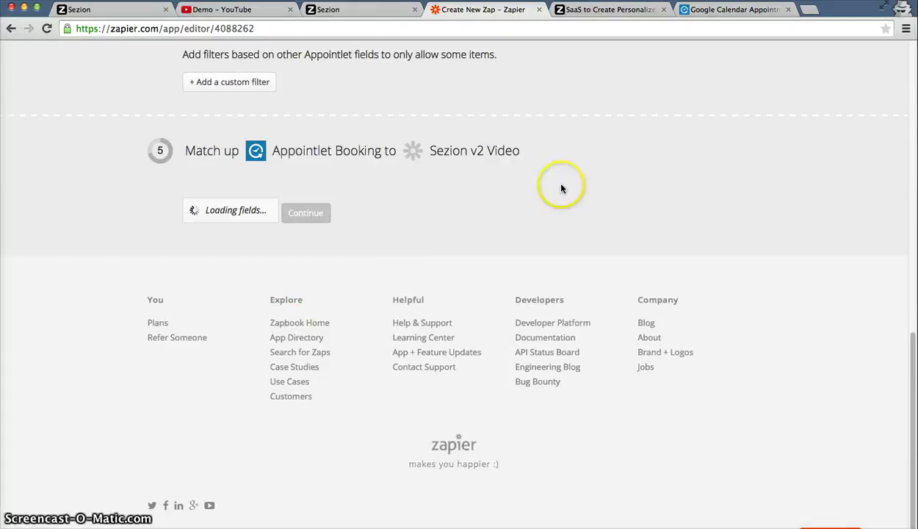
scroll(654, 230, down, 3)
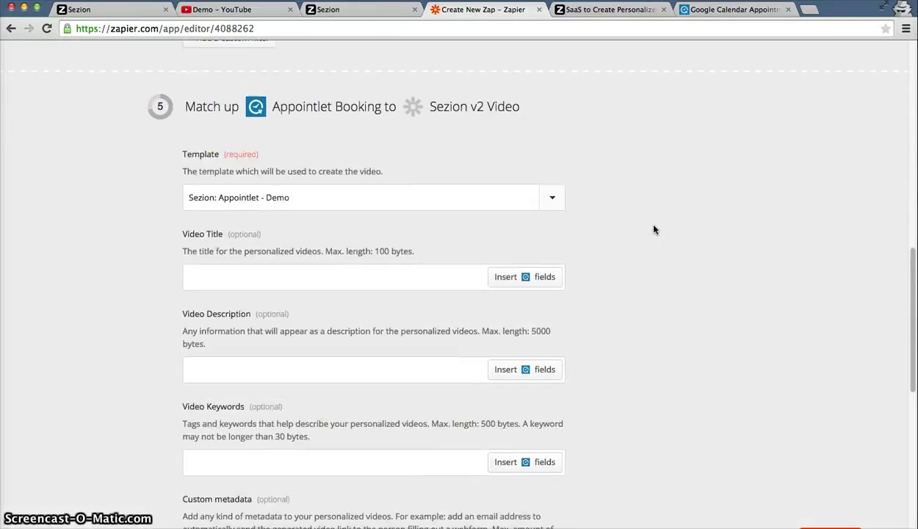
Insert the Appointlet booker's Name field into the Sezion Video Title.
click(649, 230)
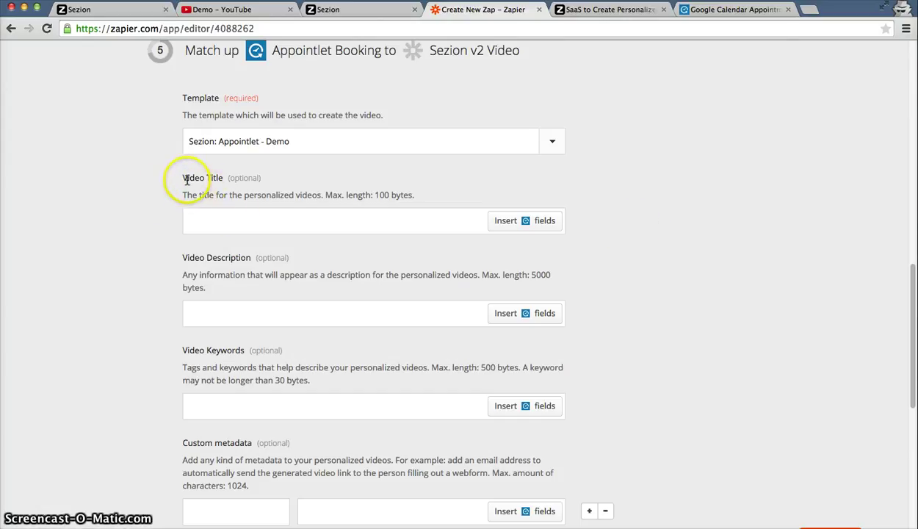
scroll(645, 229, down, 1)
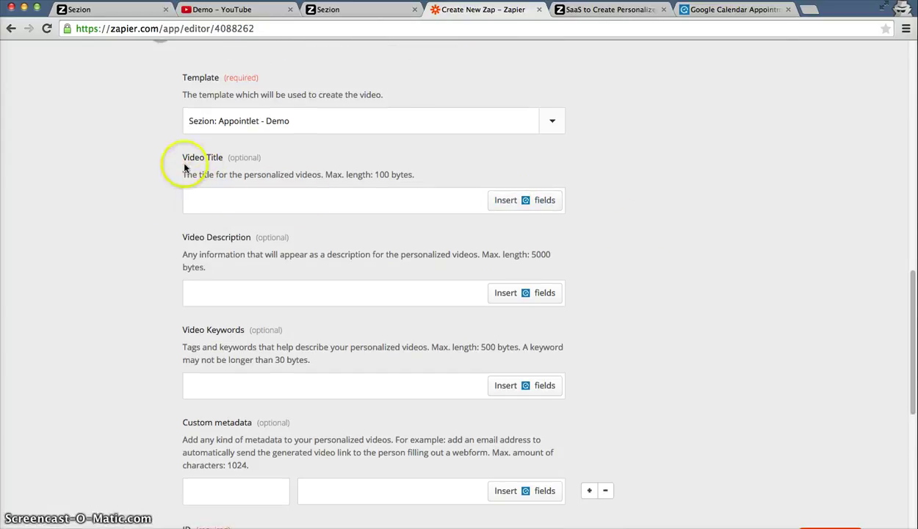
drag(184, 158, 228, 174)
click(238, 269)
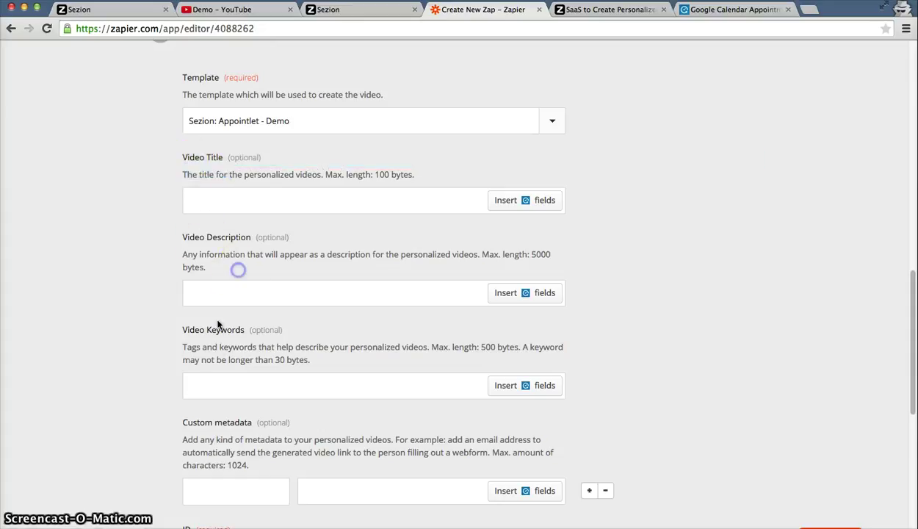
scroll(220, 360, down, 1)
scroll(220, 360, down, 1)
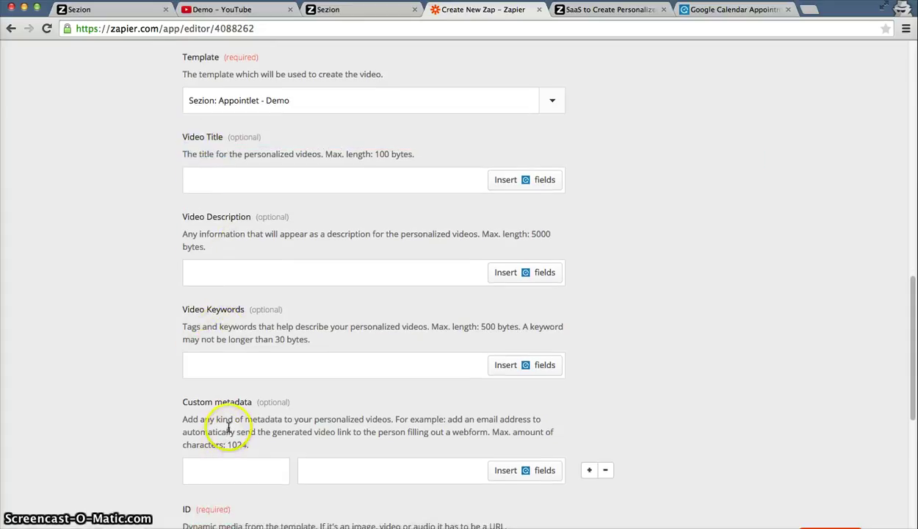
click(229, 465)
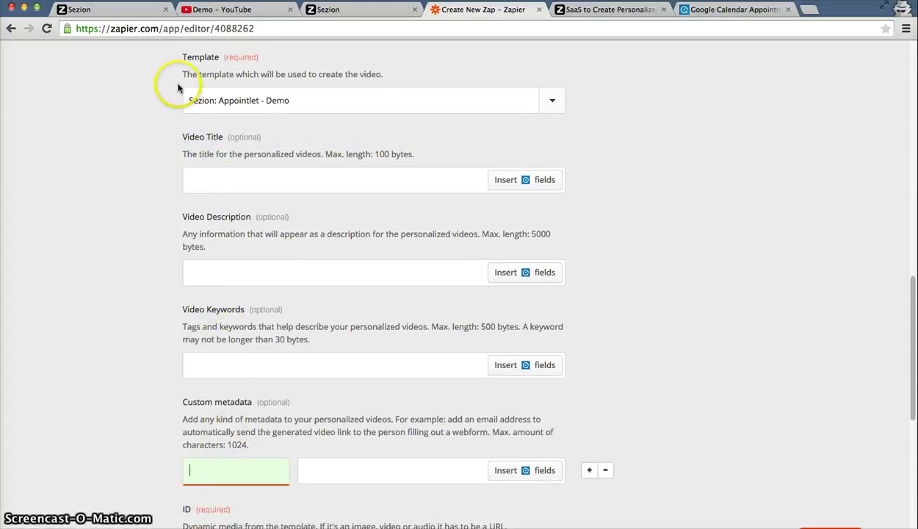
click(475, 179)
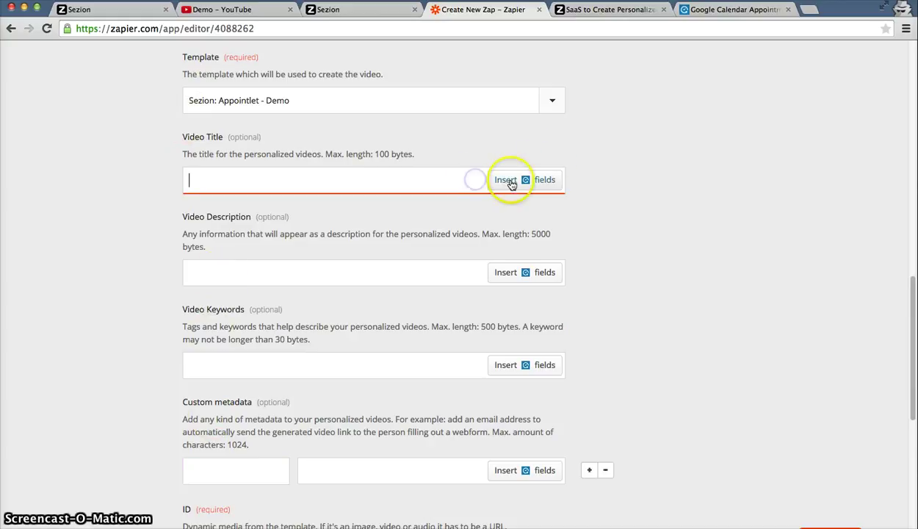
click(456, 177)
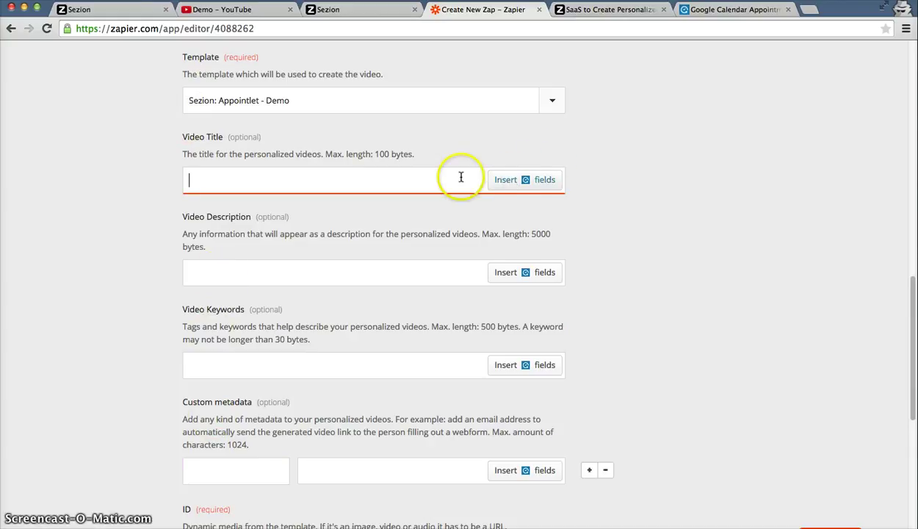
click(530, 181)
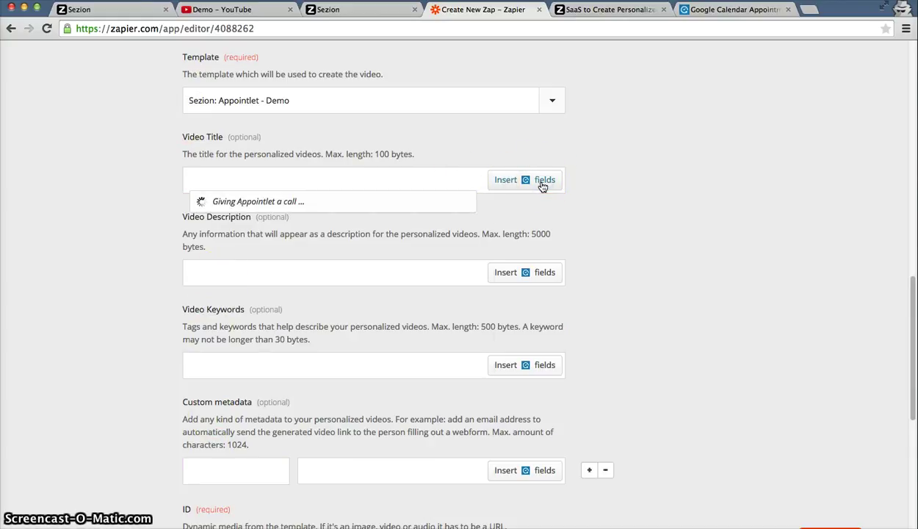
click(456, 207)
text(nam)
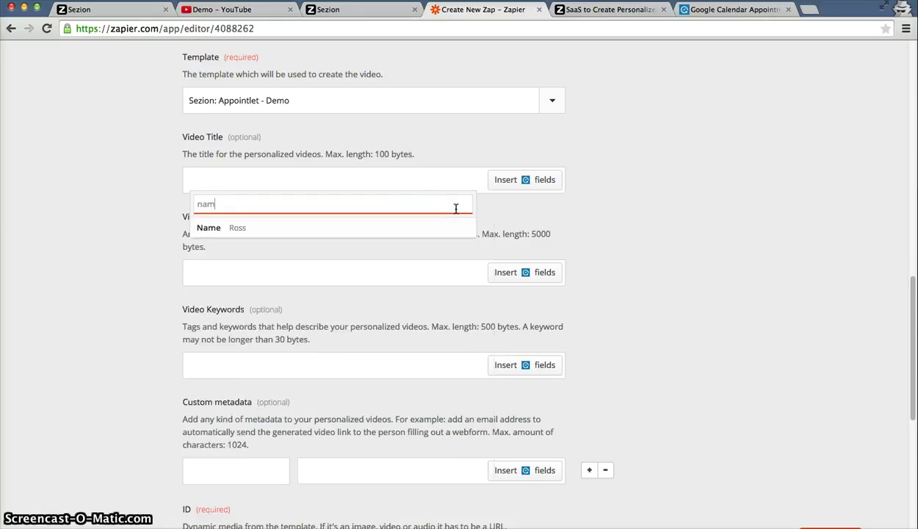
click(243, 235)
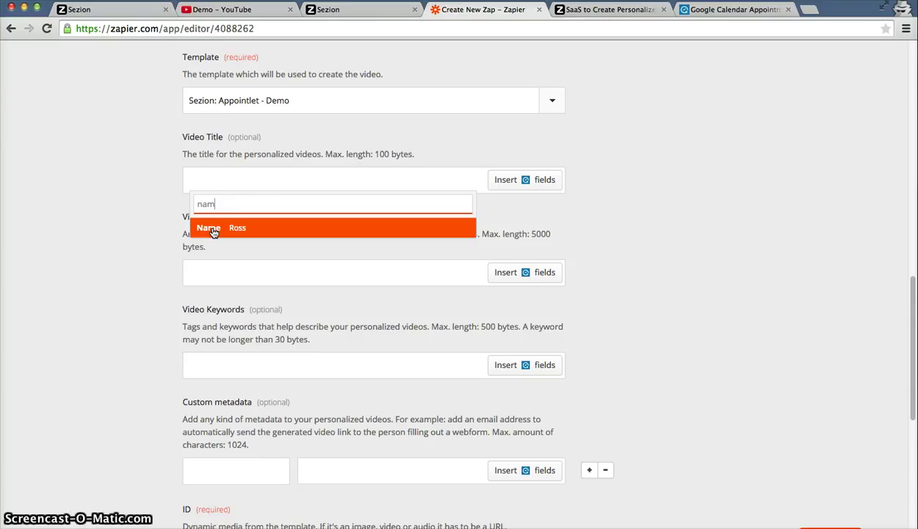
click(213, 229)
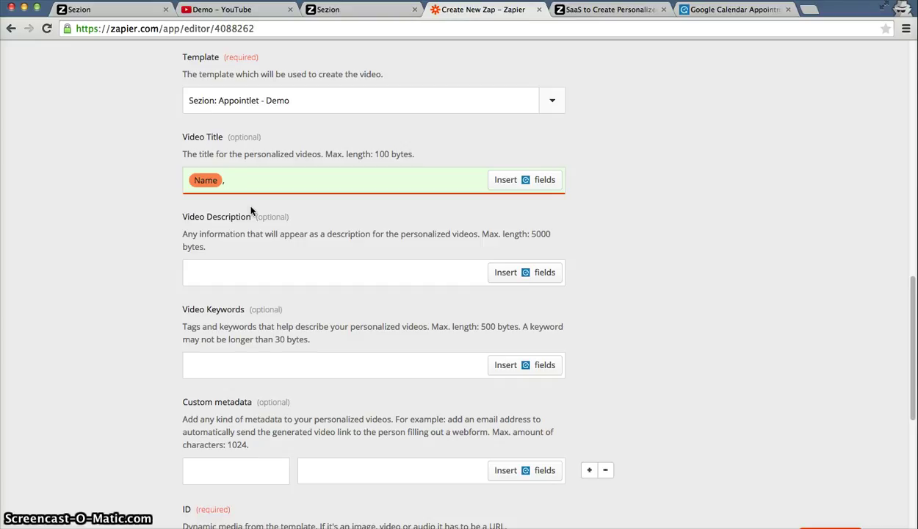
Append ', communication has changed forever!' after the Name in the title.
click(536, 180)
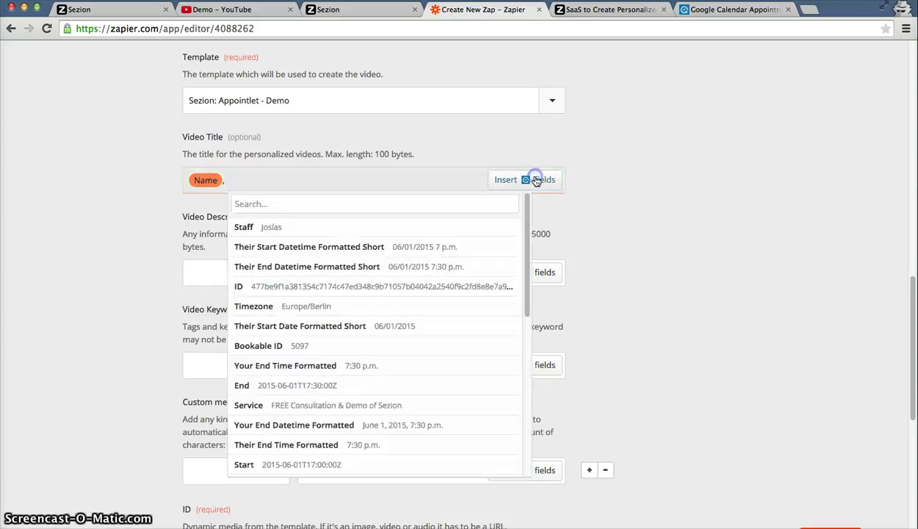
click(453, 174)
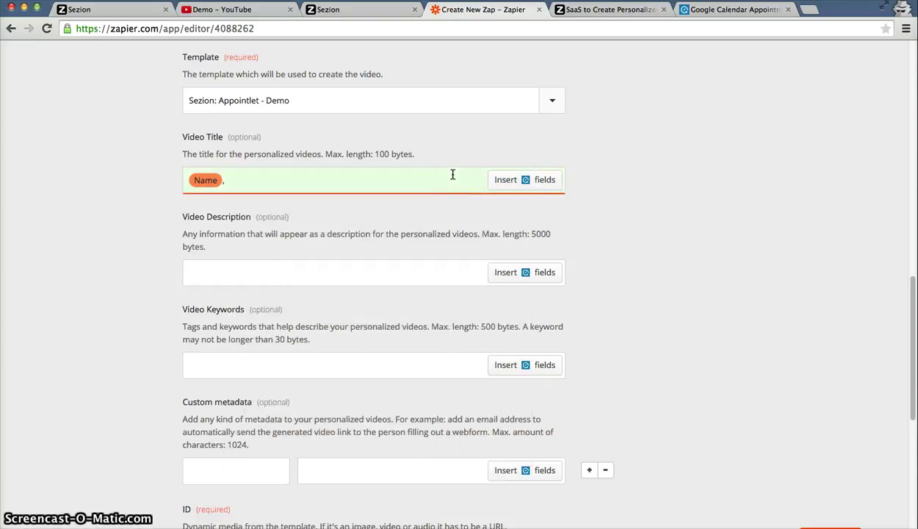
text(, communication has changed forever!)
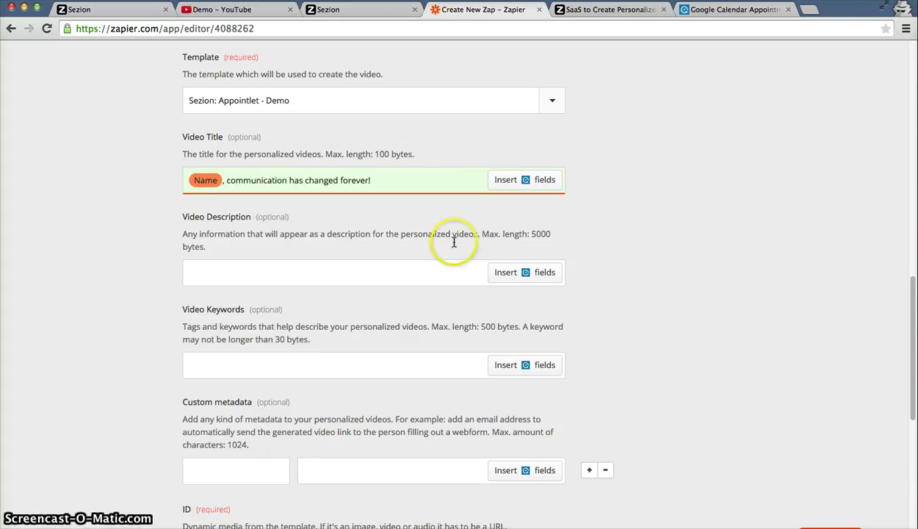
Make the video description 'Let us show how, ' followed by the booker's Name and '!'.
click(432, 277)
scroll(432, 277, down, 2)
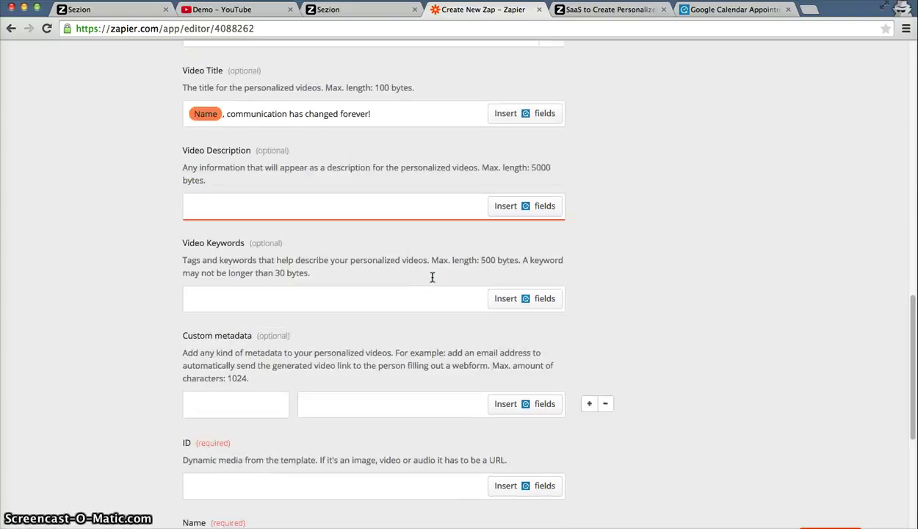
text(Let)
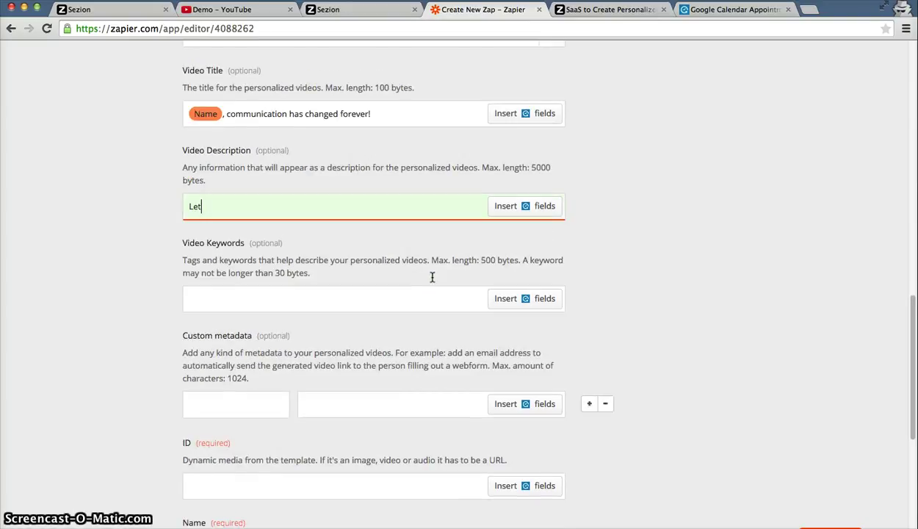
text( us show how,)
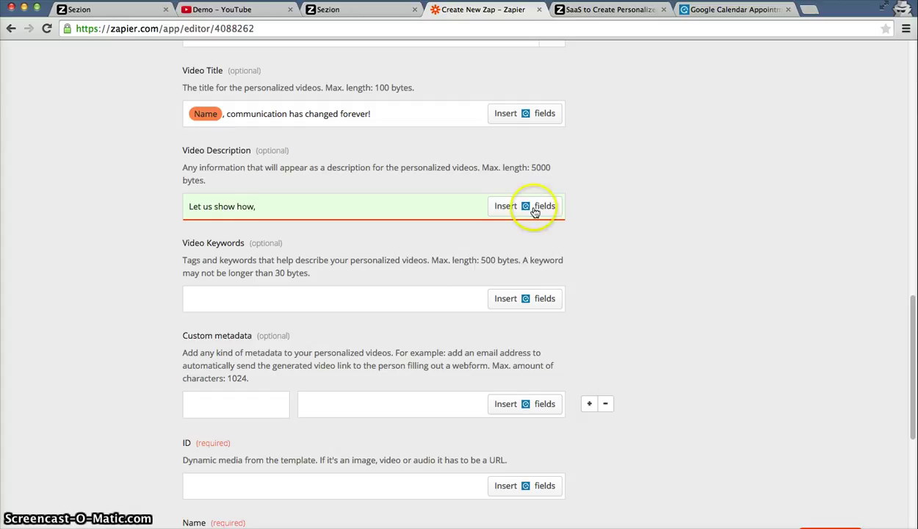
click(531, 207)
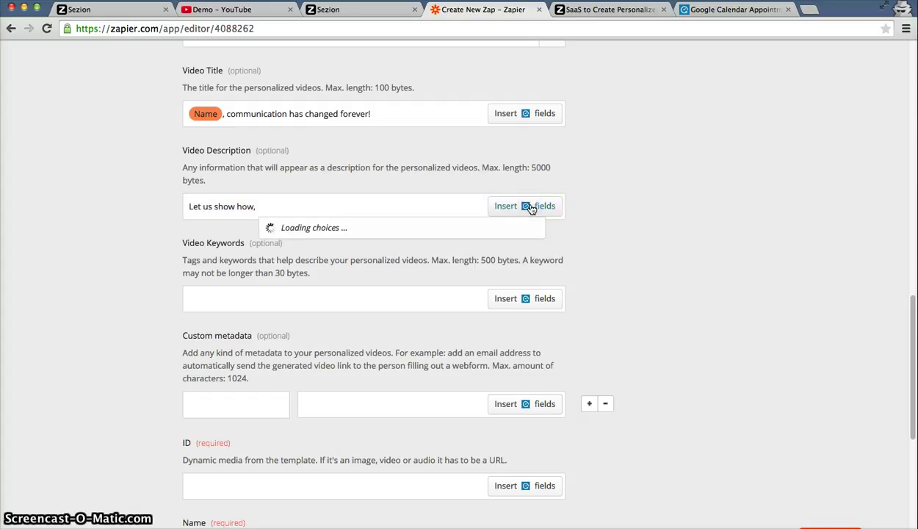
click(517, 223)
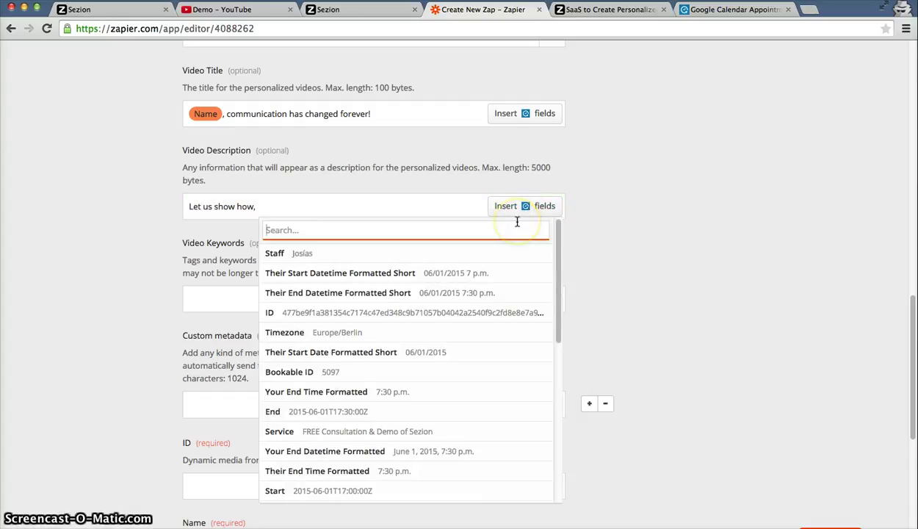
text(name)
click(517, 254)
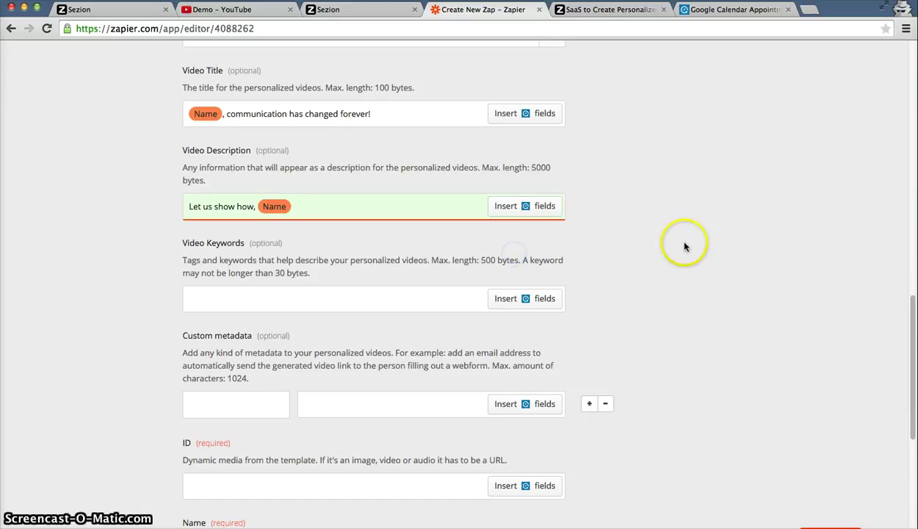
Enter the video keywords 'seziontv, personalized videos'.
scroll(661, 243, down, 2)
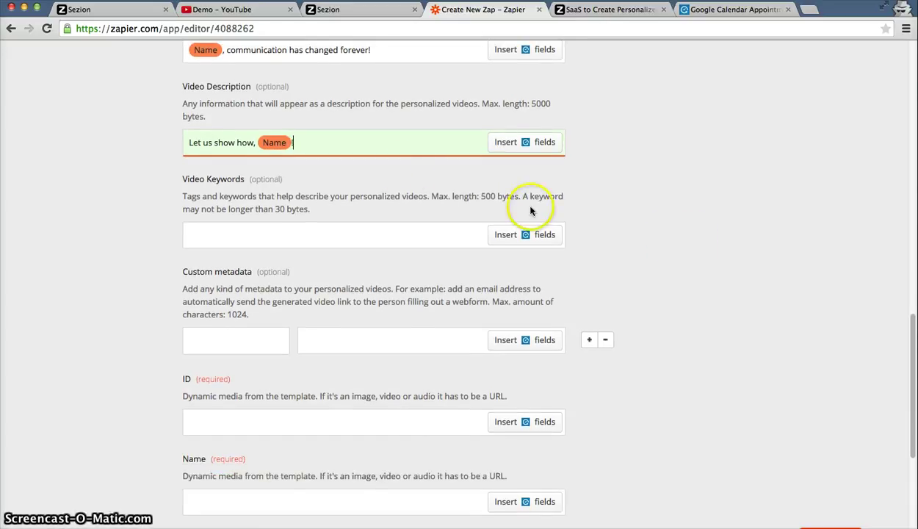
scroll(598, 224, down, 1)
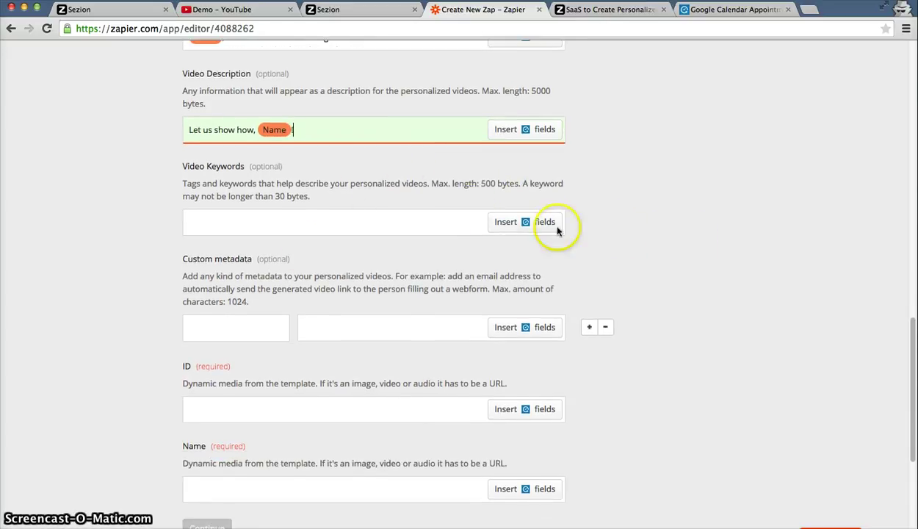
click(470, 221)
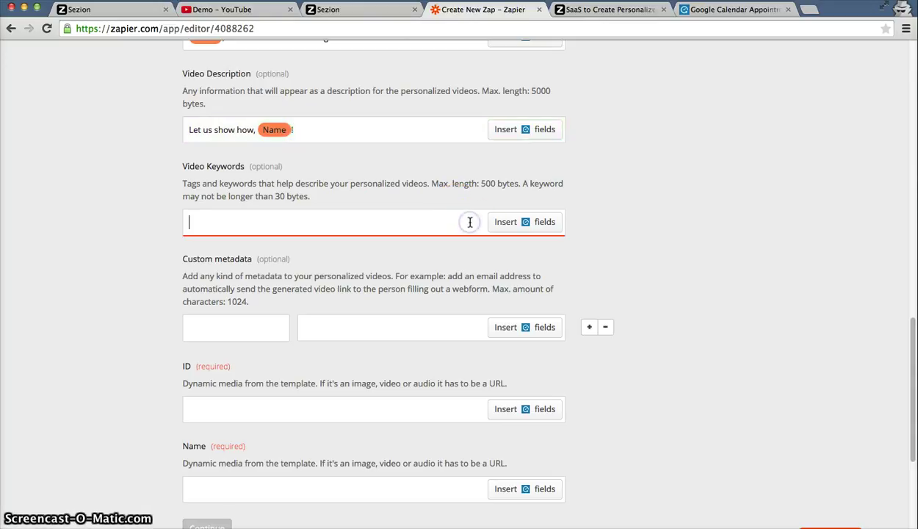
text(seziontv, personalized)
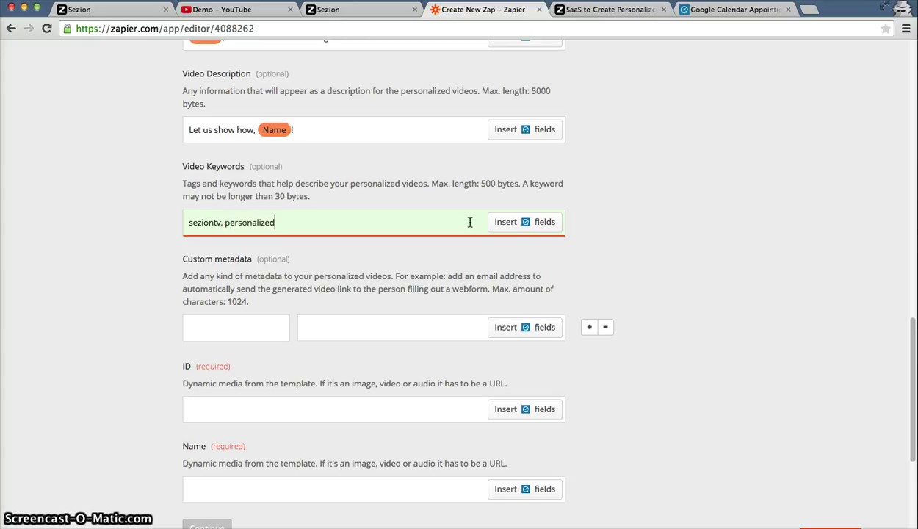
key(BackSpace)
key(BackSpace)
key(BackSpace)
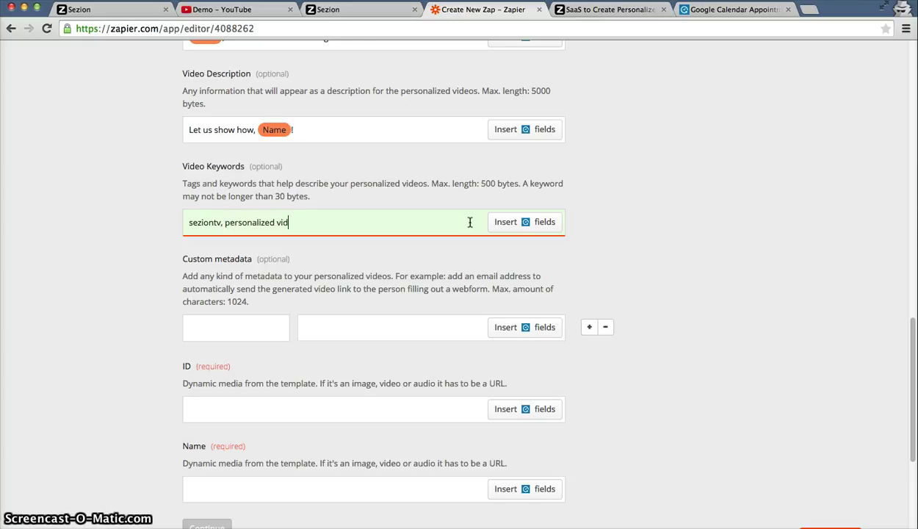
scroll(713, 240, down, 3)
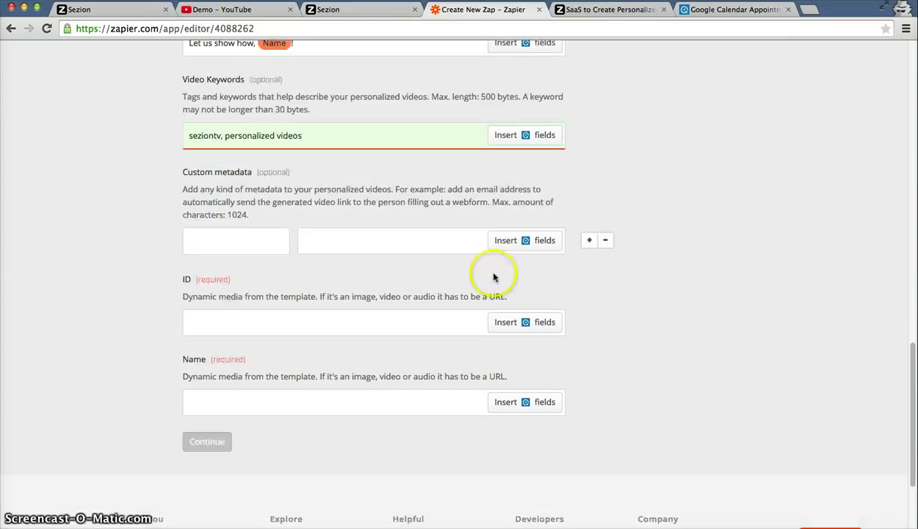
Add an 'Email' metadata entry mapped to the booker's Email.
click(248, 246)
scroll(691, 253, down, 1)
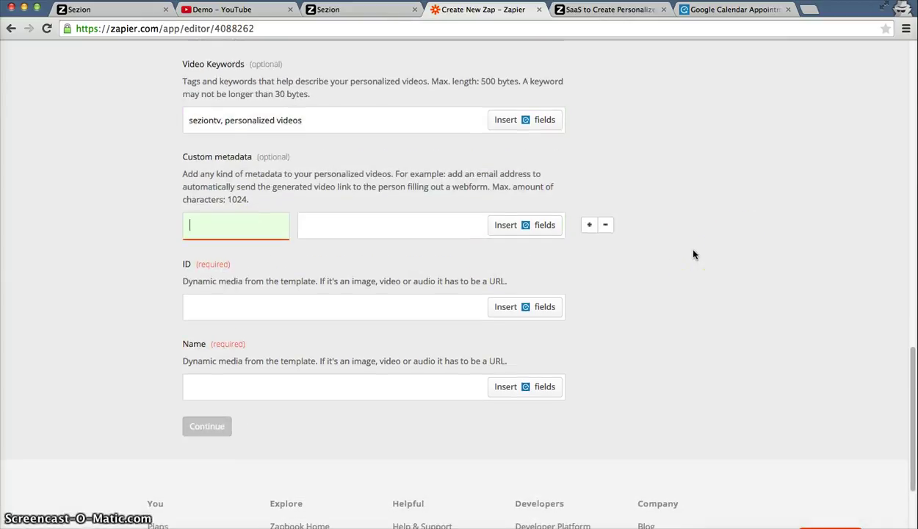
text(Email)
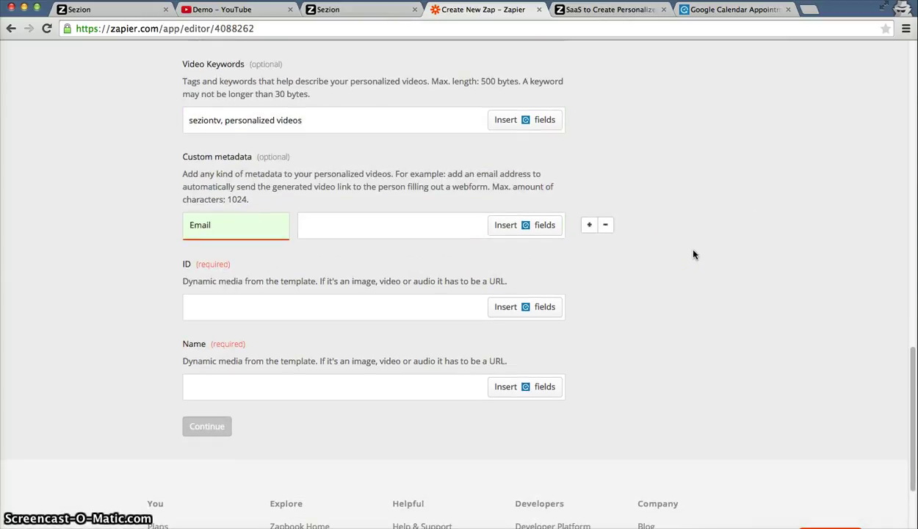
click(507, 228)
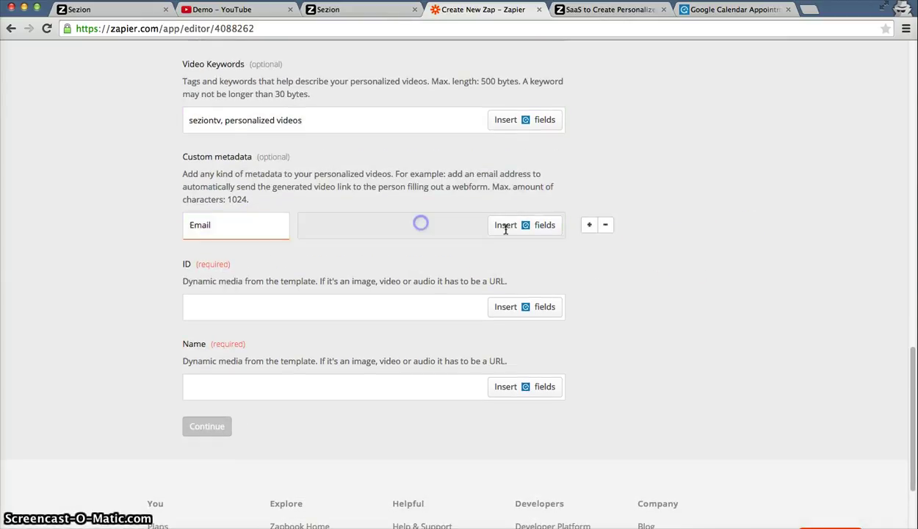
click(458, 251)
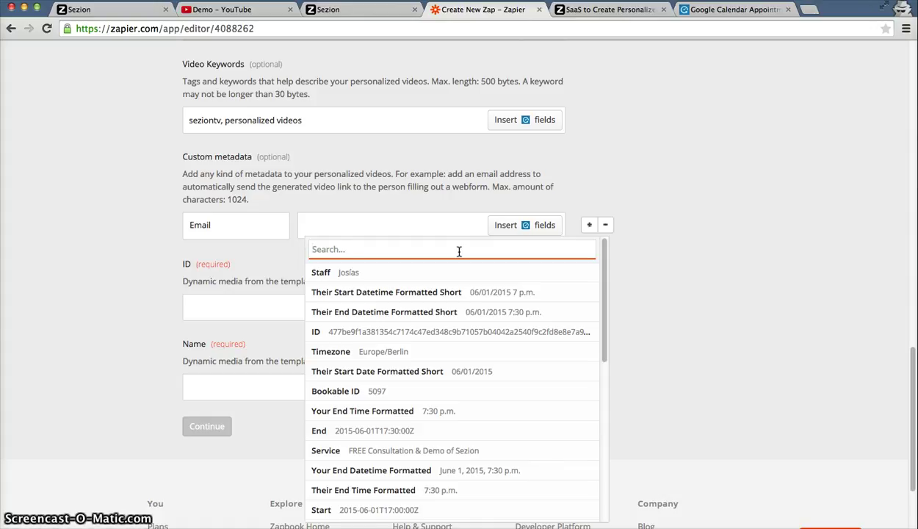
text(em)
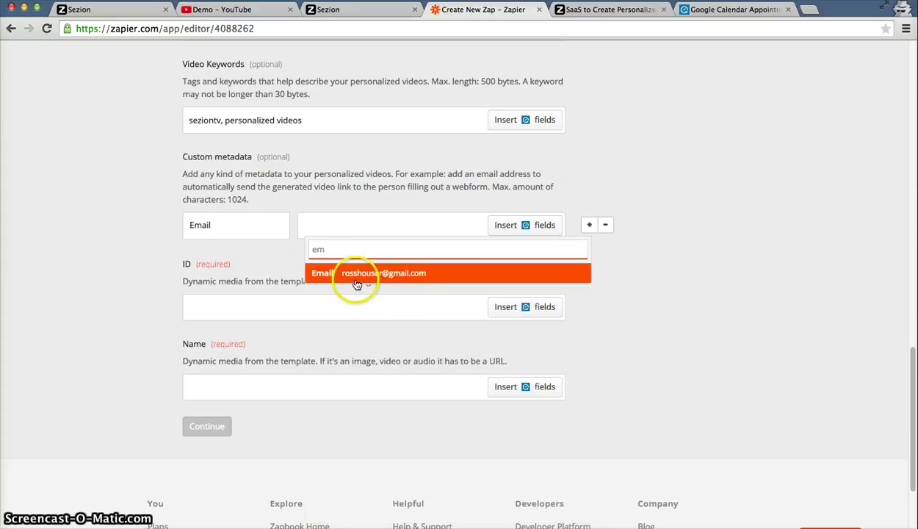
click(350, 270)
scroll(551, 287, down, 1)
Map 'Their Start Datetime Formatted Short' into the required ID field.
click(510, 249)
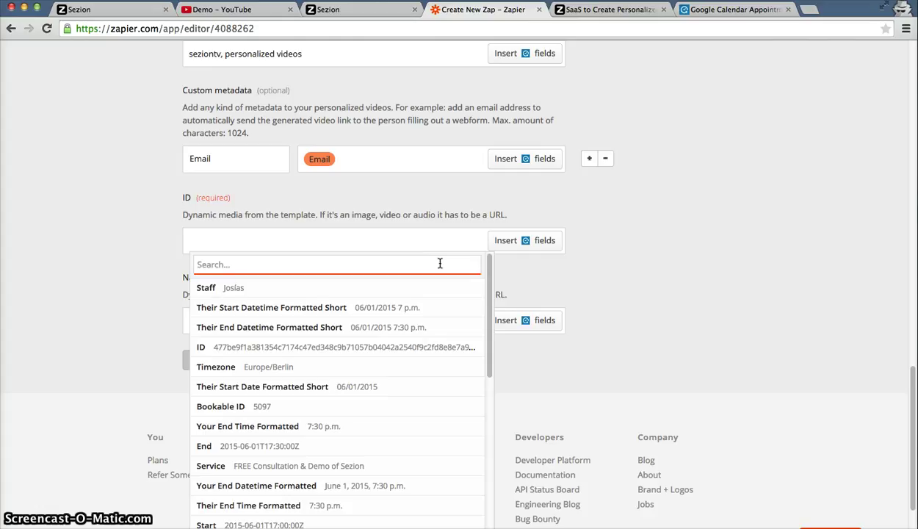
click(426, 389)
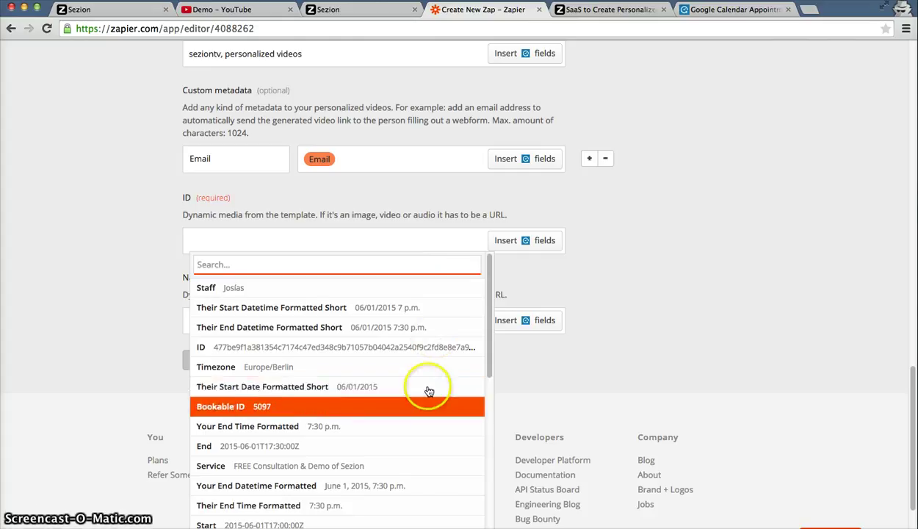
click(436, 314)
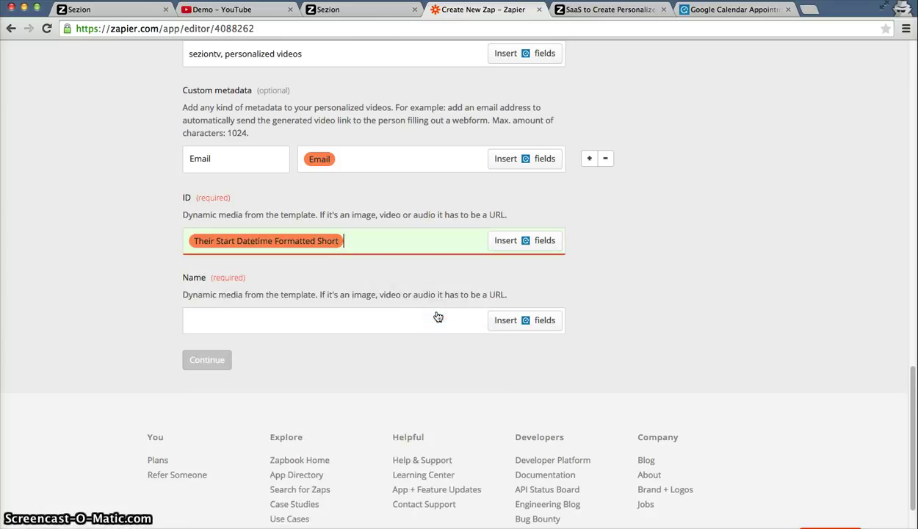
click(611, 337)
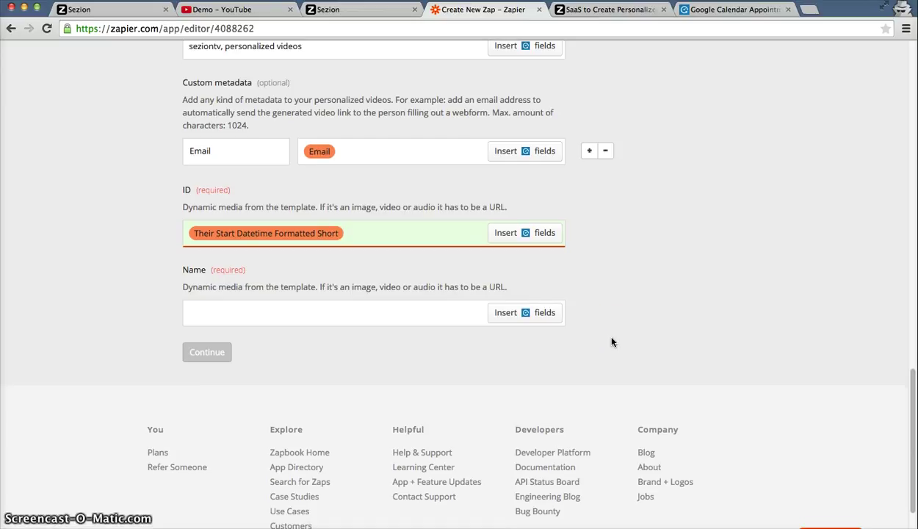
Map the booker's Name into the Name field and continue to testing.
click(237, 243)
scroll(657, 301, down, 2)
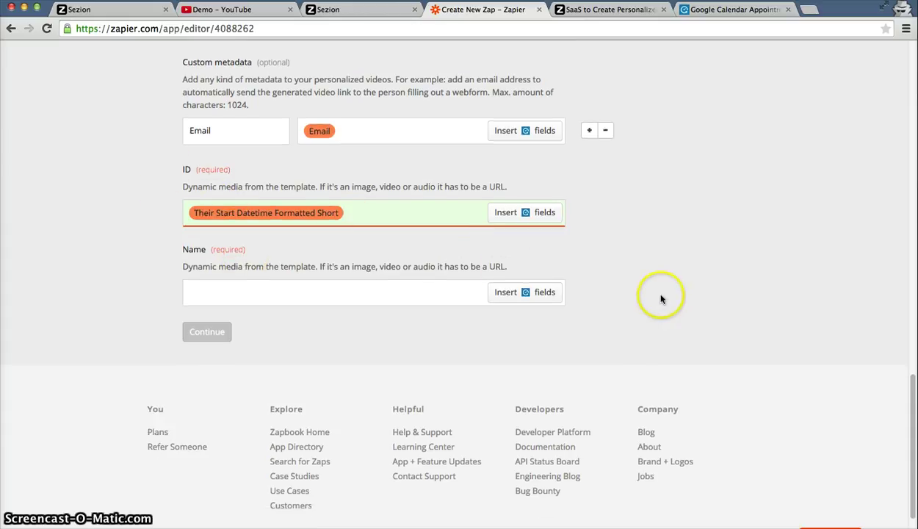
click(440, 275)
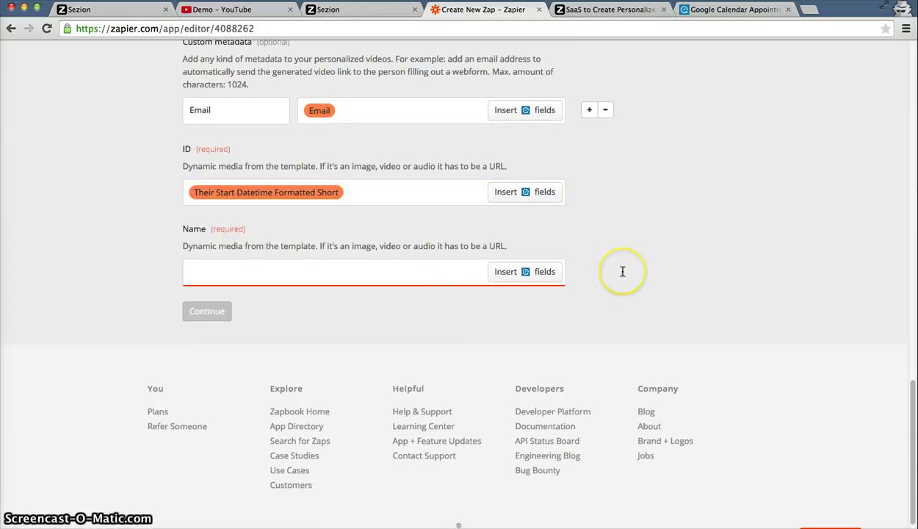
scroll(622, 271, down, 1)
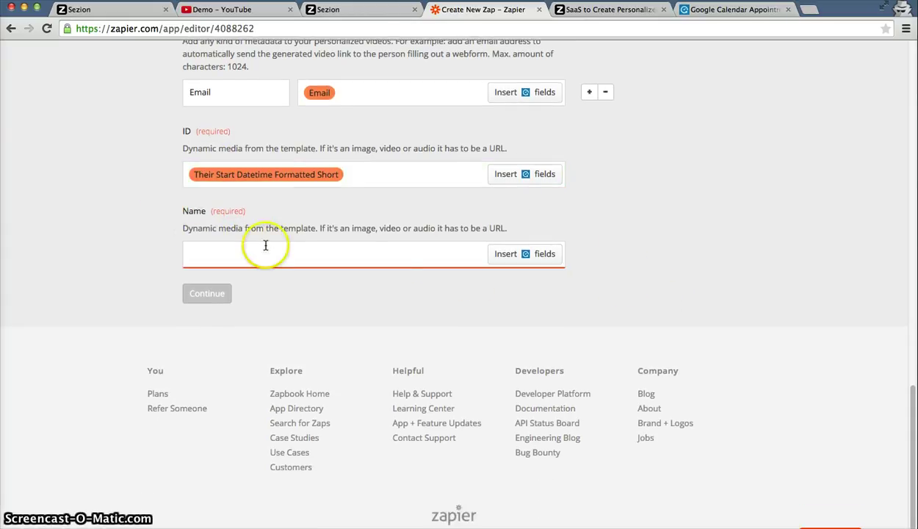
click(506, 252)
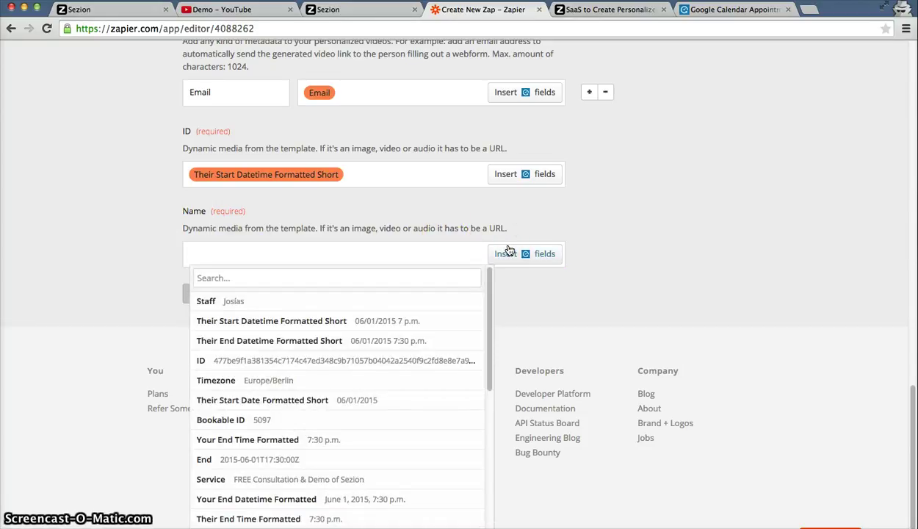
click(340, 272)
text(name)
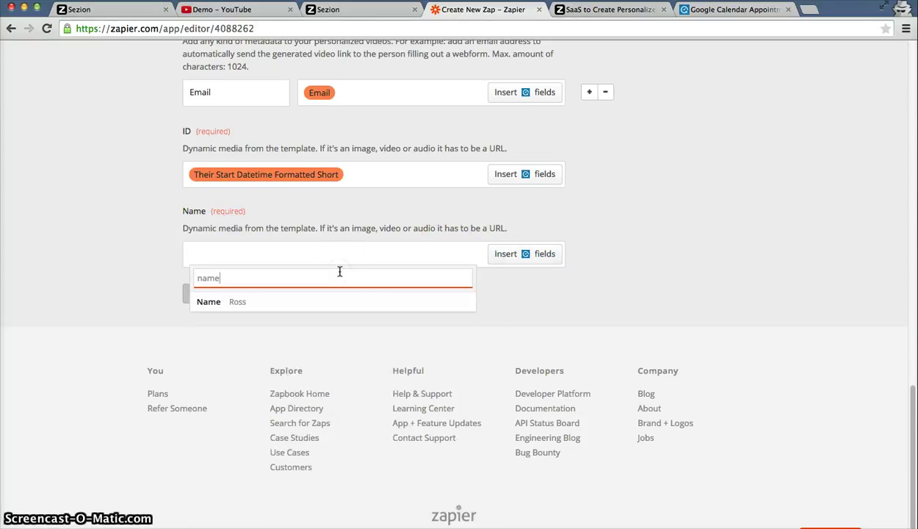
click(236, 302)
click(207, 293)
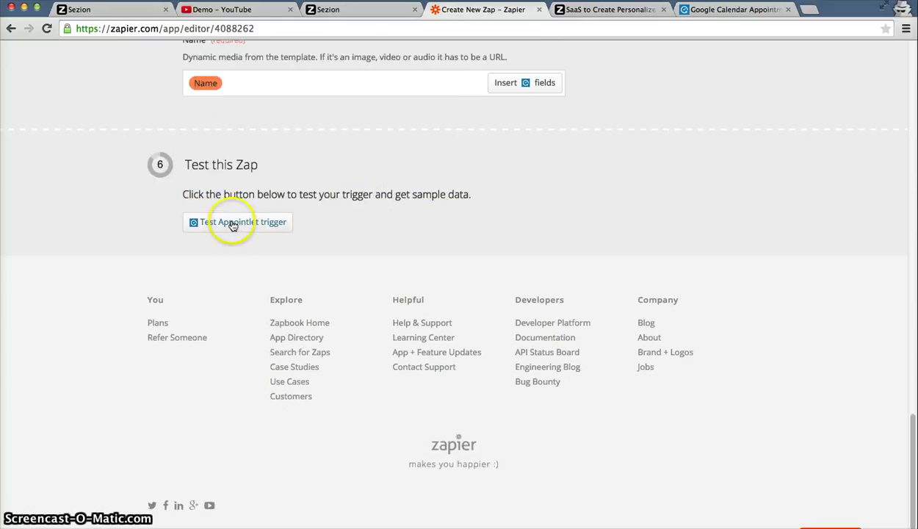
Test the zap with Appointlet Sample #1 and reload Sezion's videos list.
click(219, 228)
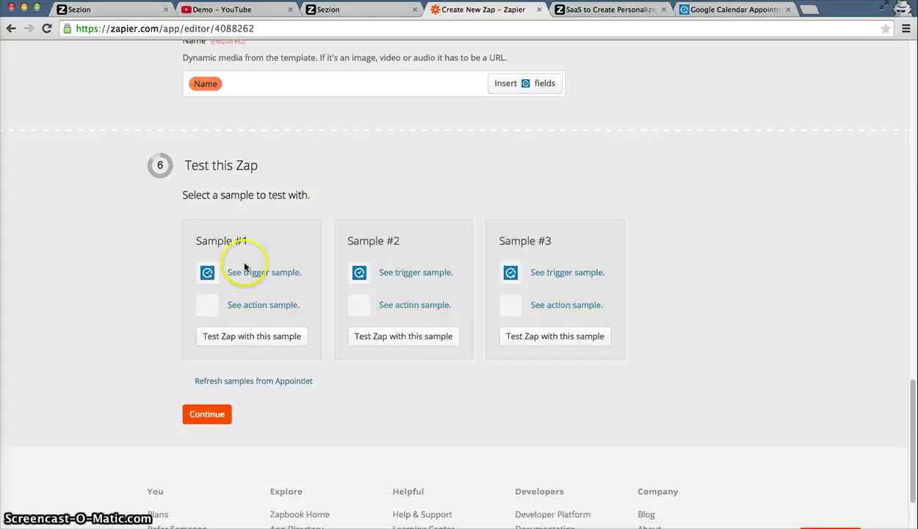
click(251, 340)
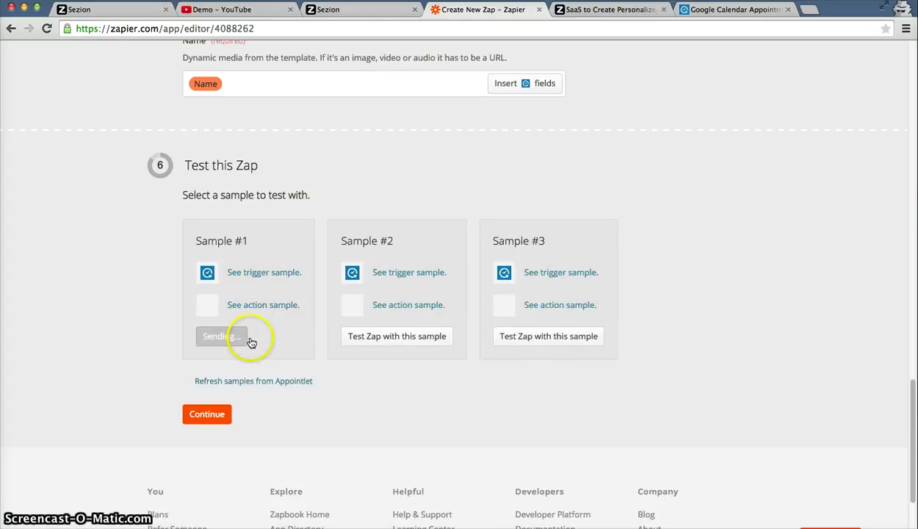
click(353, 10)
click(46, 29)
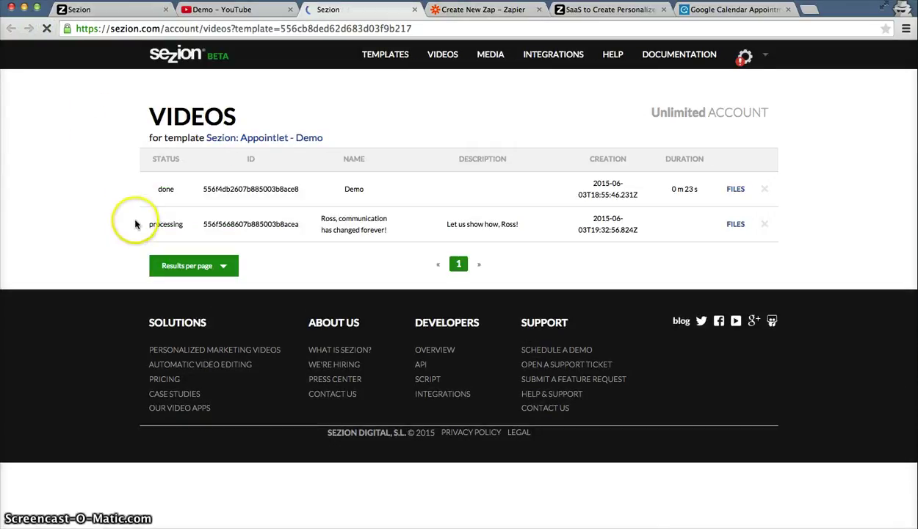
Check the Demo video on YouTube, then reload the videos list to see the new video processing.
drag(137, 225, 179, 224)
click(186, 226)
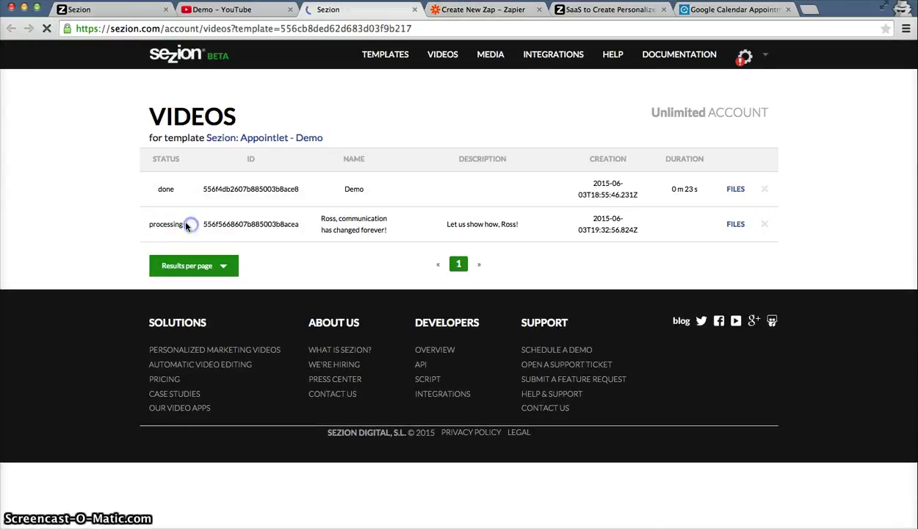
click(125, 221)
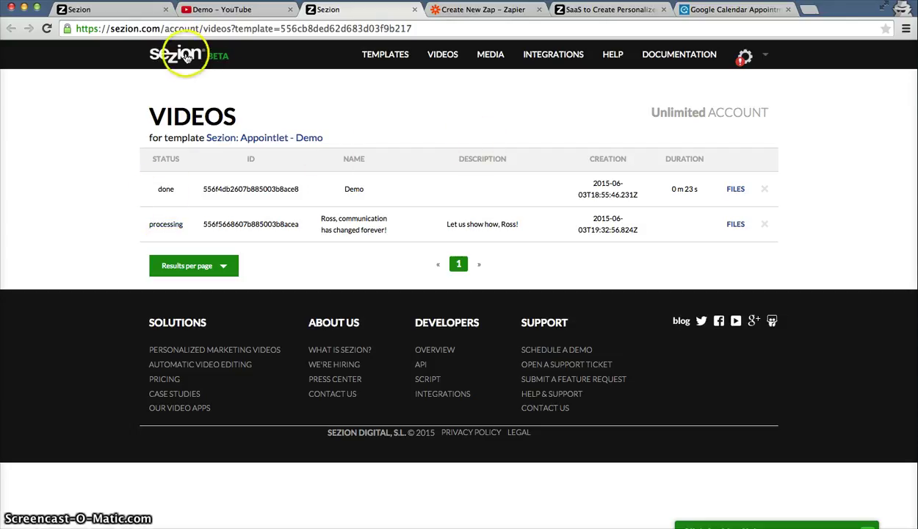
click(103, 9)
click(229, 11)
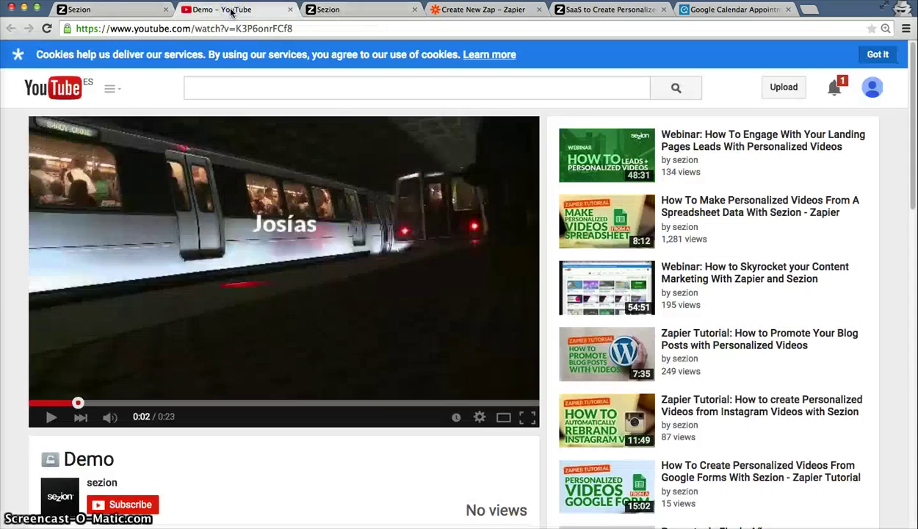
scroll(215, 334, down, 3)
click(101, 261)
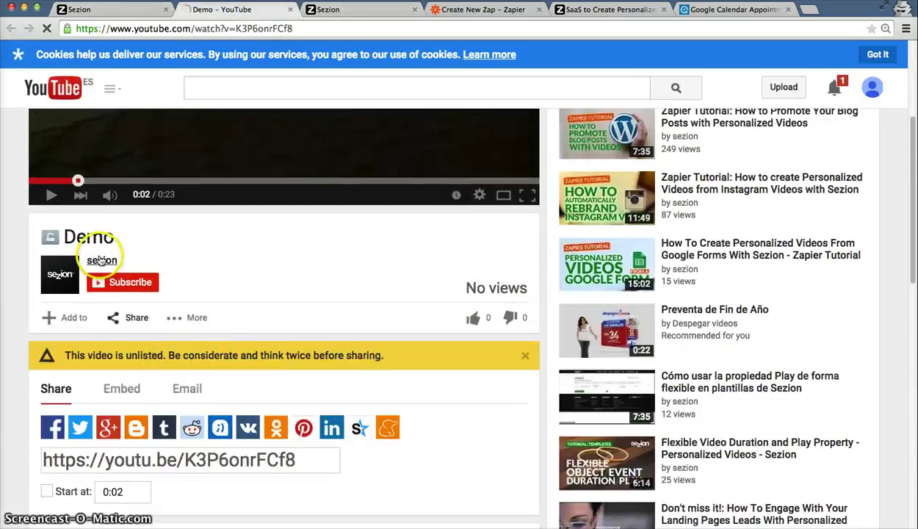
click(396, 10)
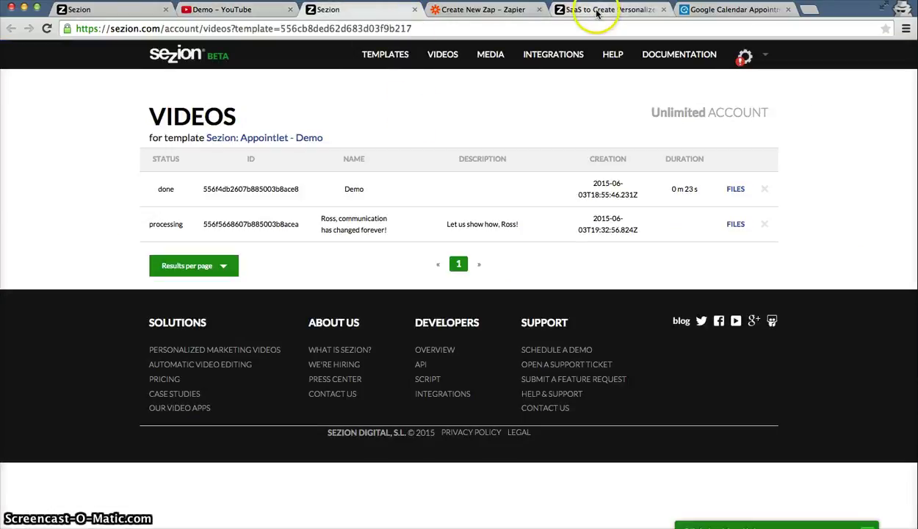
click(46, 28)
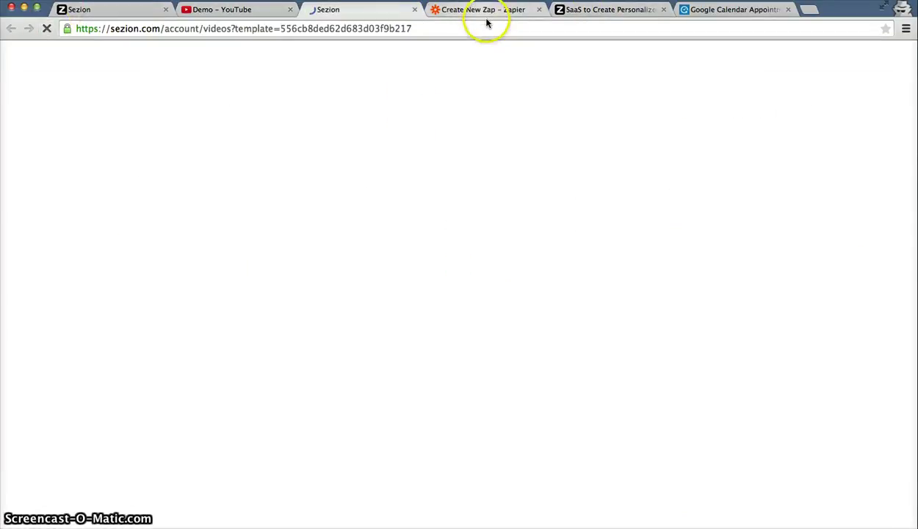
Start a new zap on zapier.com in a fresh browser tab.
key(super+t)
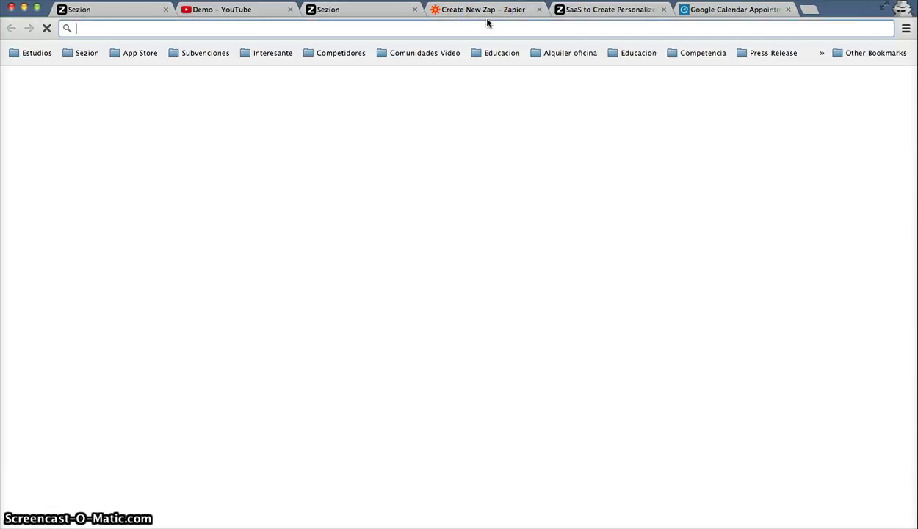
text(zapier.com)
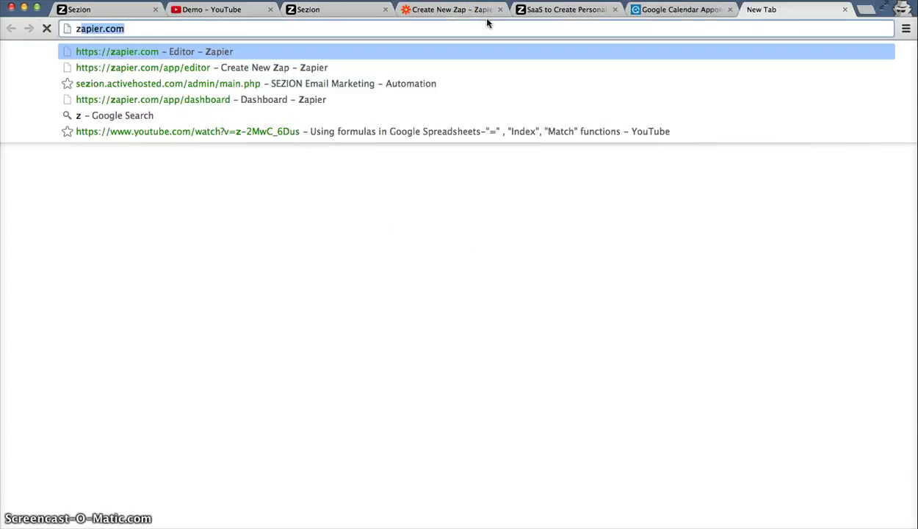
key(Return)
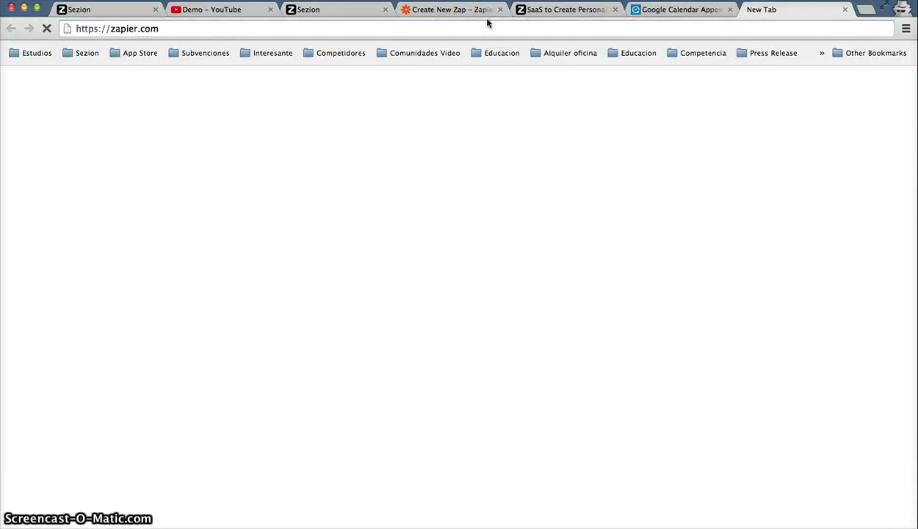
click(503, 25)
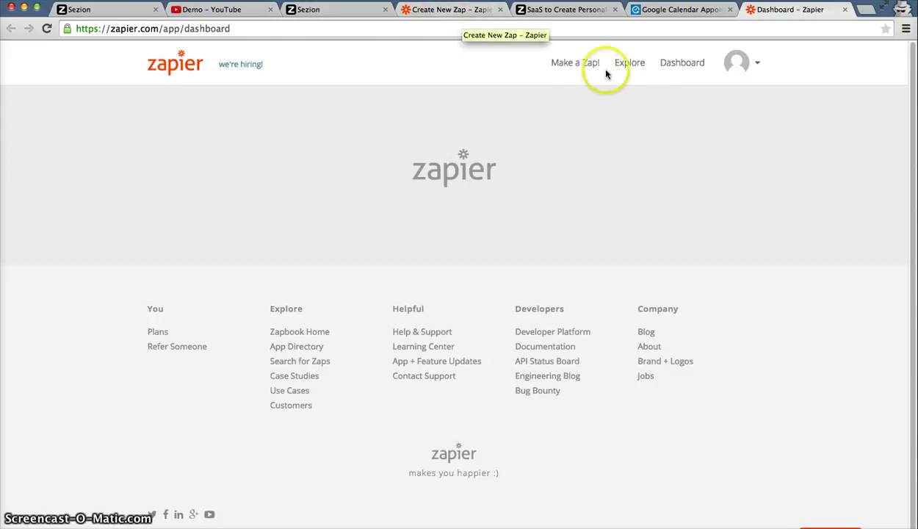
click(578, 64)
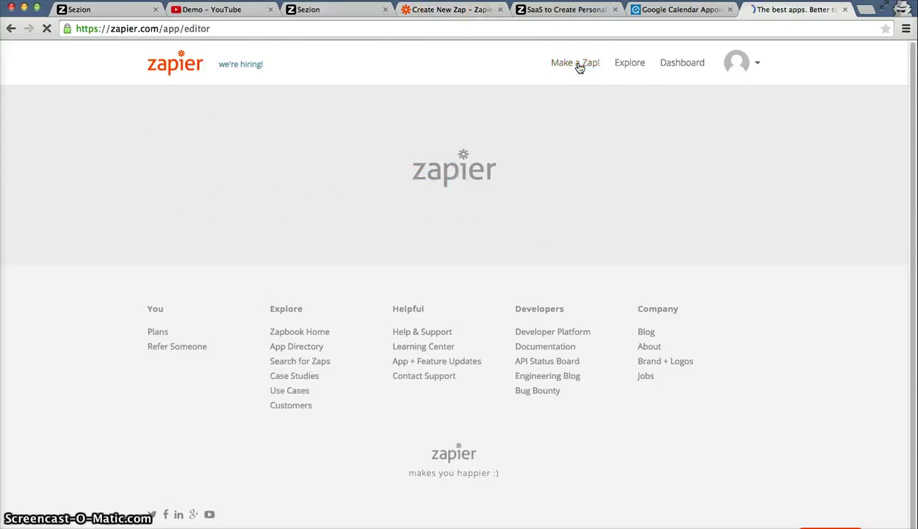
click(454, 11)
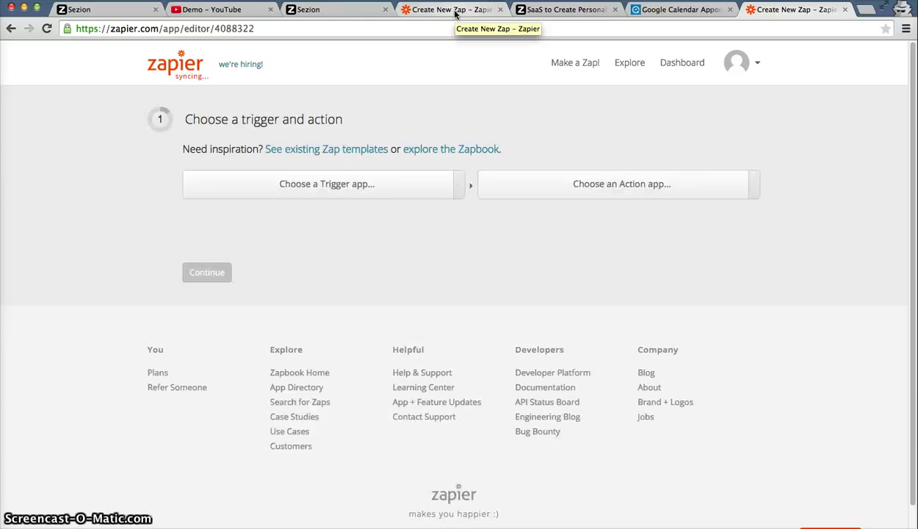
Set the zap trigger to Sezion v2's New Video.
click(365, 169)
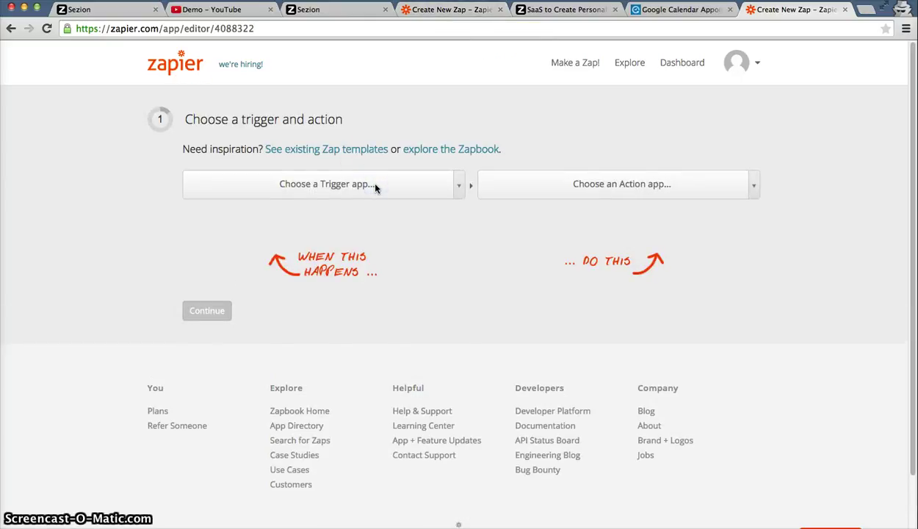
text(sezion)
click(351, 236)
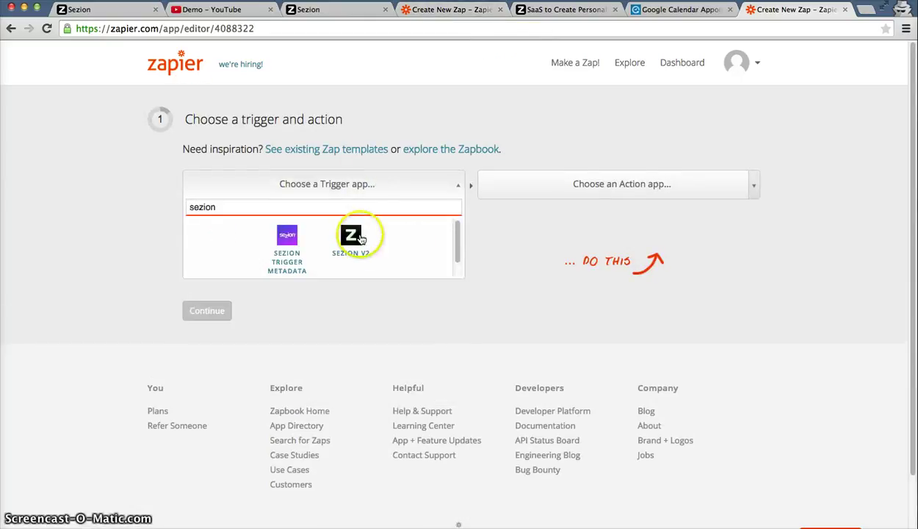
click(369, 226)
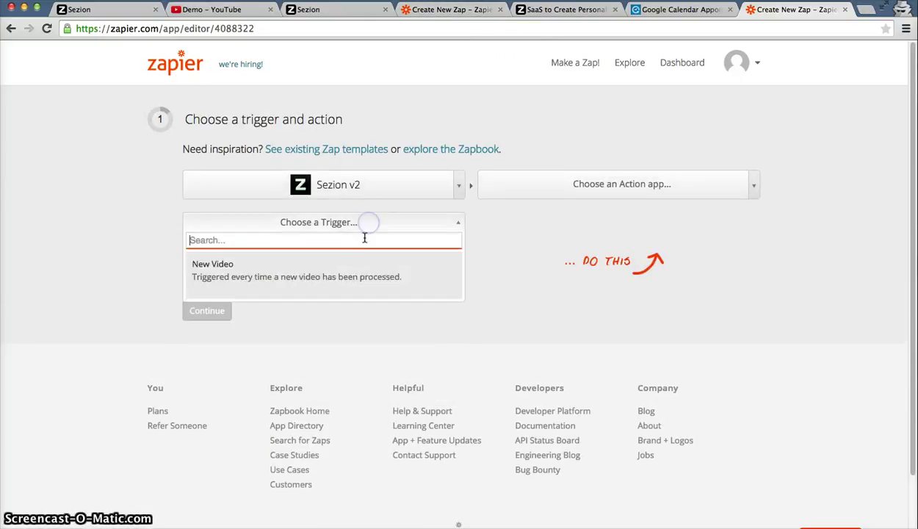
click(338, 263)
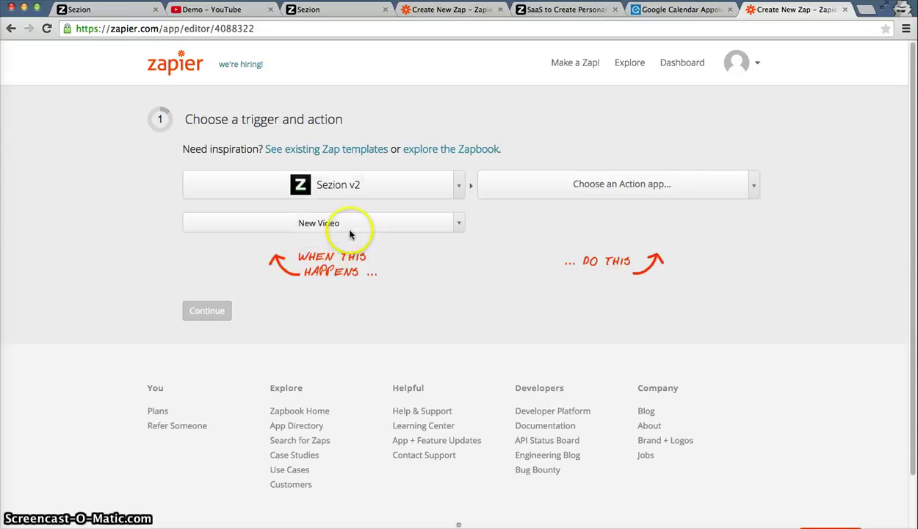
Set the action to Gmail's Send Email and continue to the Sezion account step.
click(526, 198)
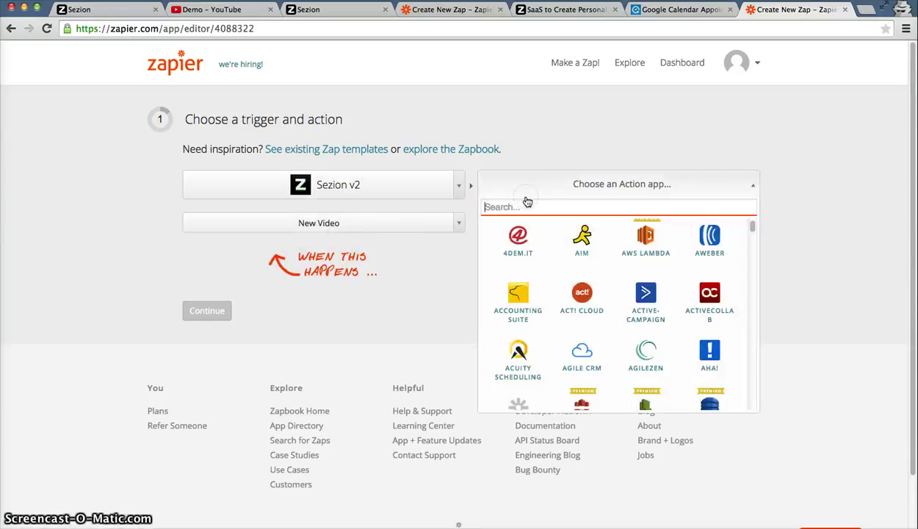
click(557, 208)
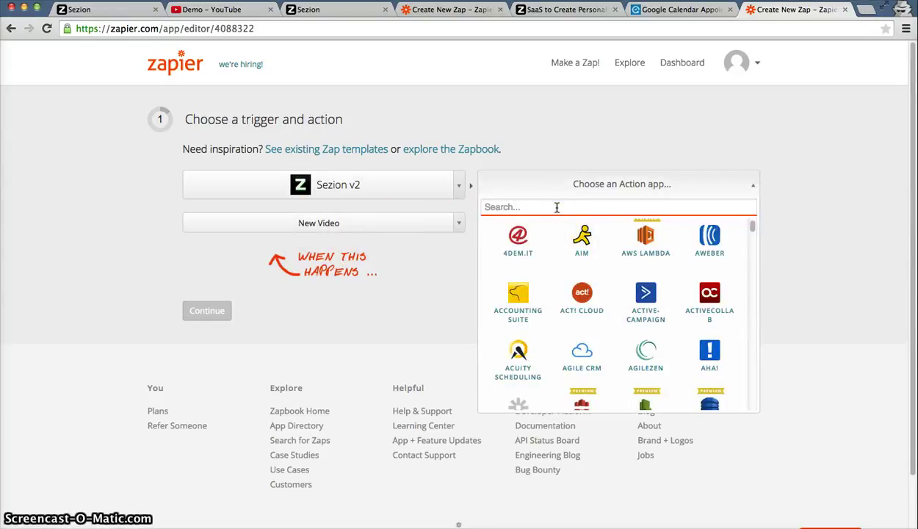
text(gmail)
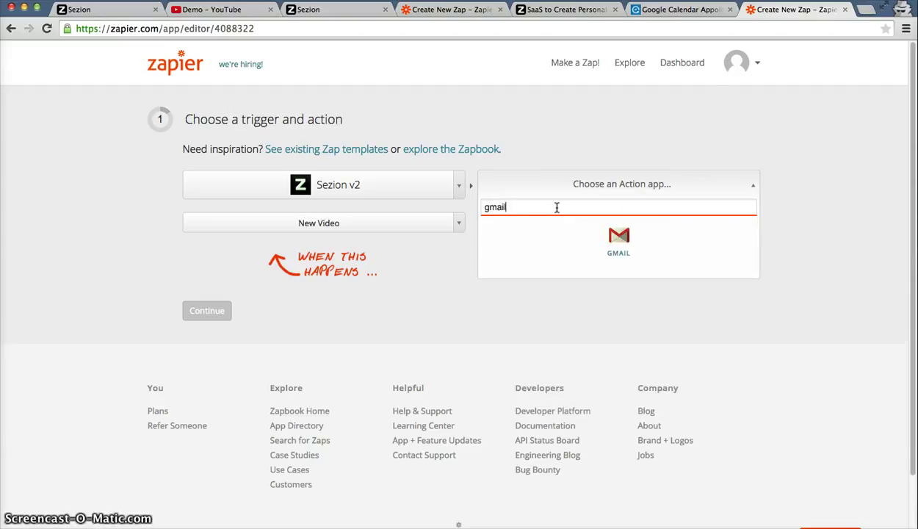
click(622, 235)
click(637, 222)
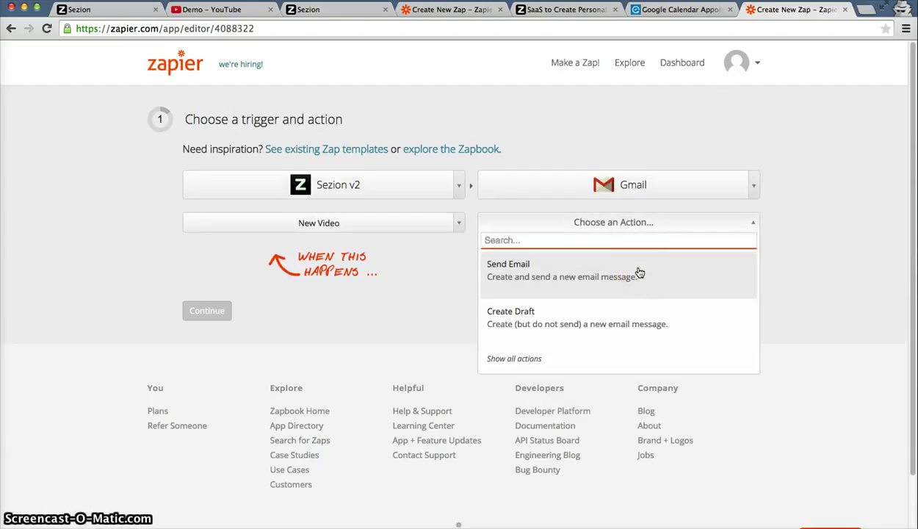
click(640, 273)
click(200, 312)
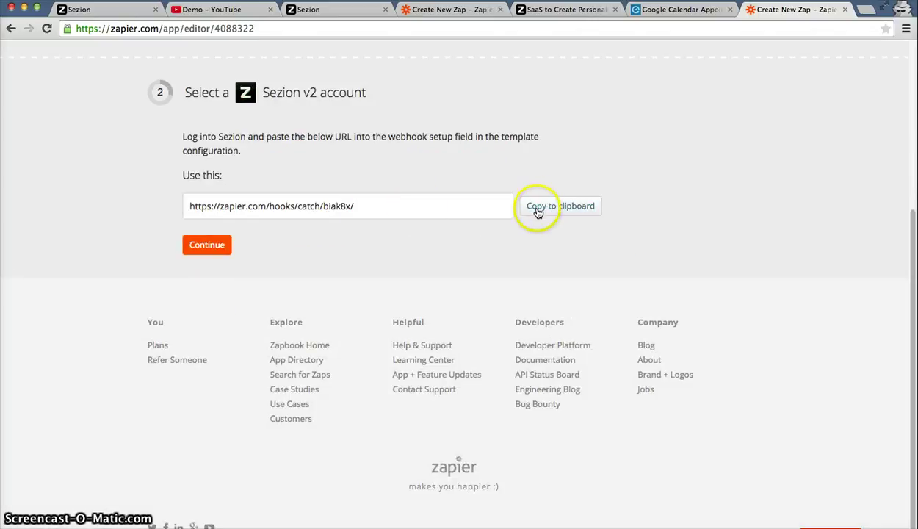
Paste the Zapier catch-hook URL as the Appointlet demo template's Webhook, save, and view its videos.
click(537, 210)
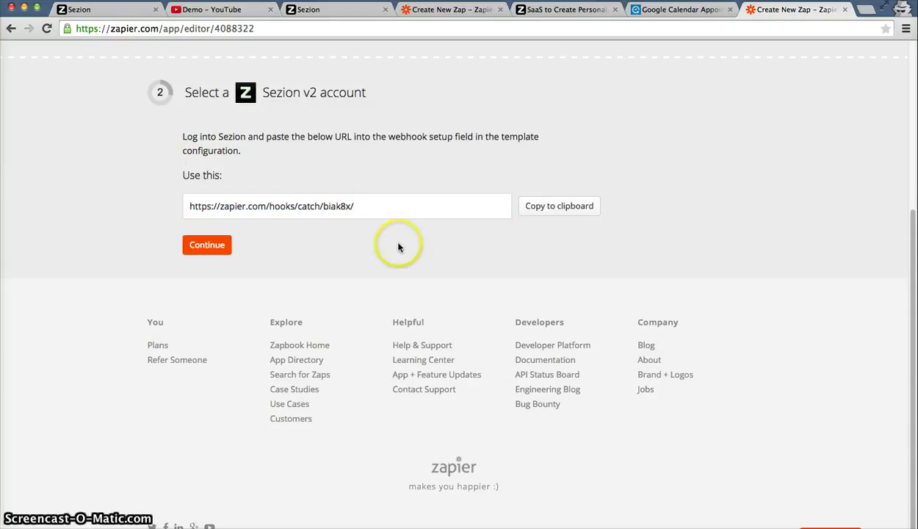
click(118, 11)
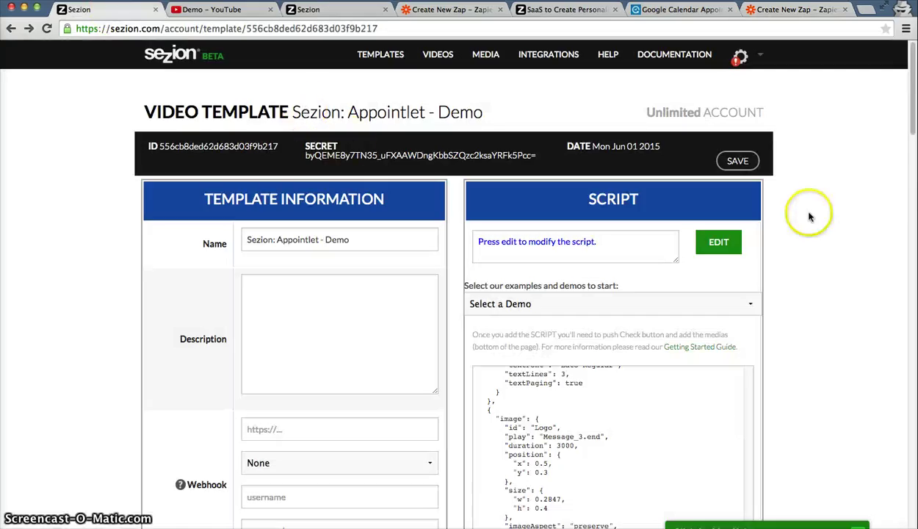
scroll(352, 361, down, 2)
click(314, 361)
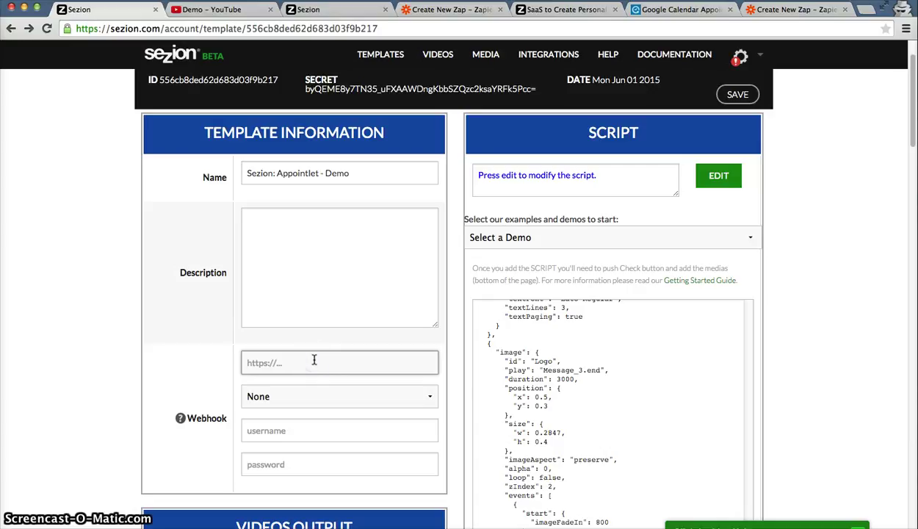
text(https://zapier.com/hooks/catch/biak8x/)
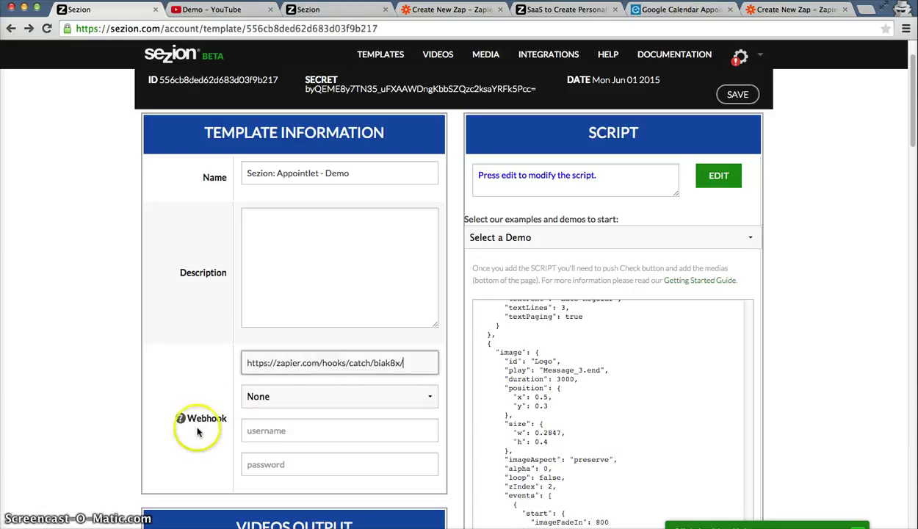
drag(180, 419, 223, 420)
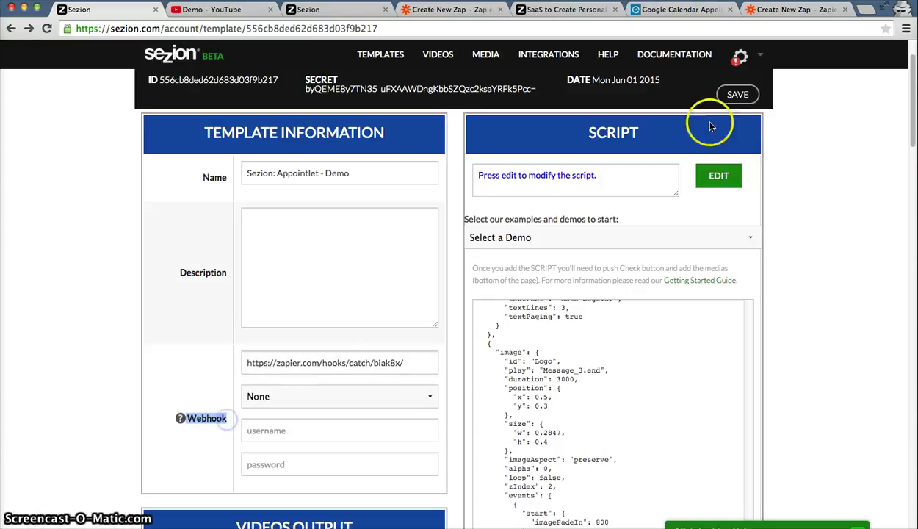
click(733, 94)
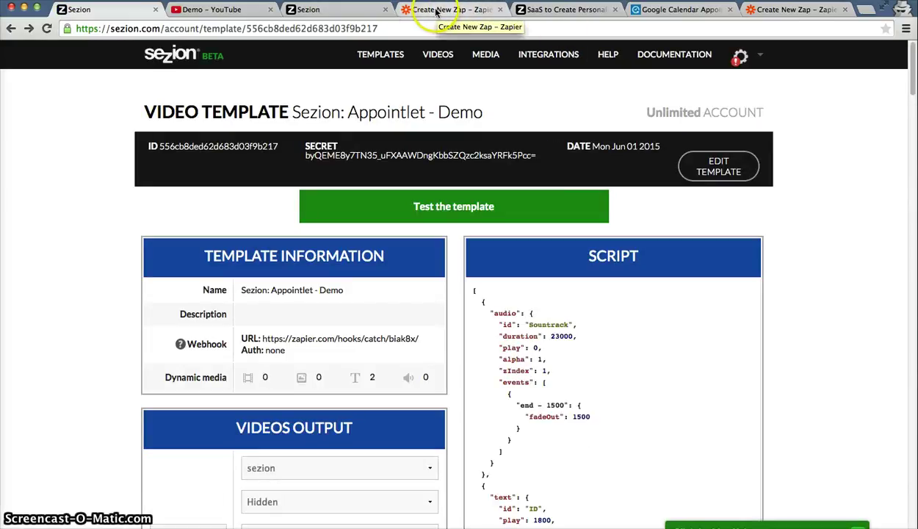
click(312, 10)
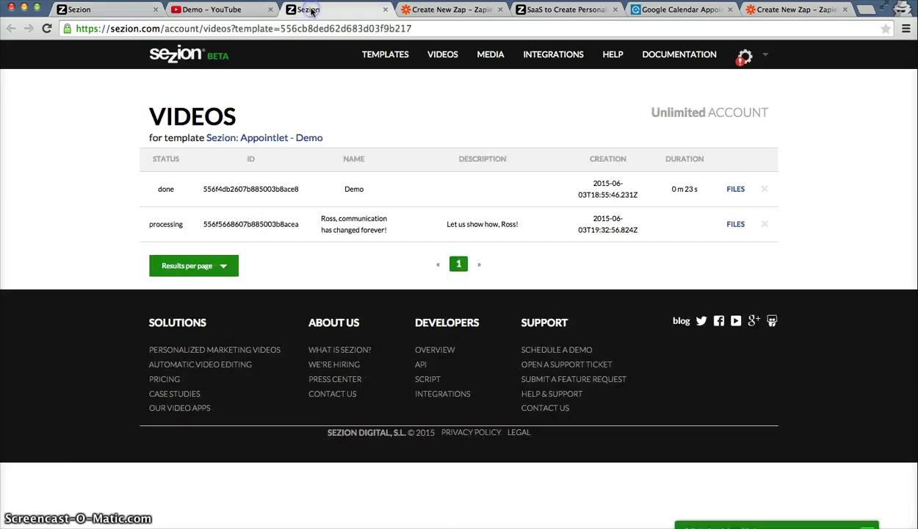
Refresh the videos list and play the second, newly finished personalized video on YouTube.
click(46, 29)
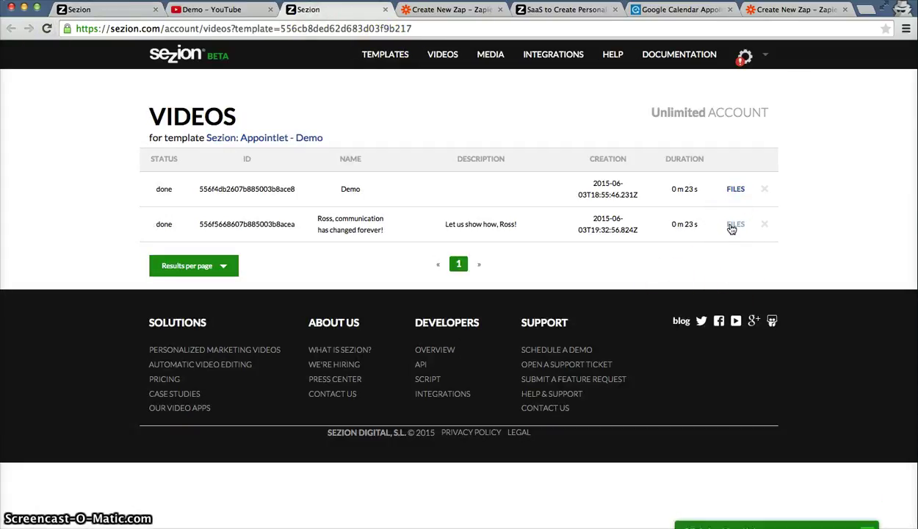
click(731, 228)
click(667, 287)
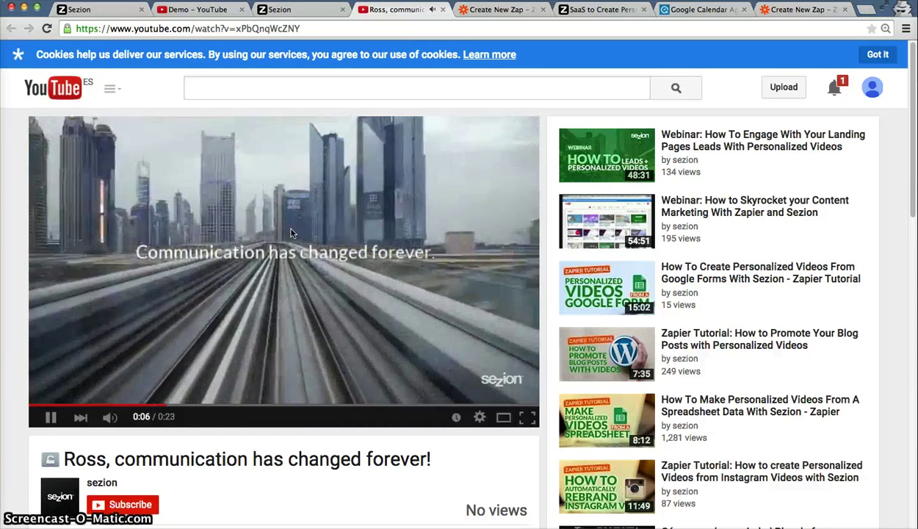
click(48, 416)
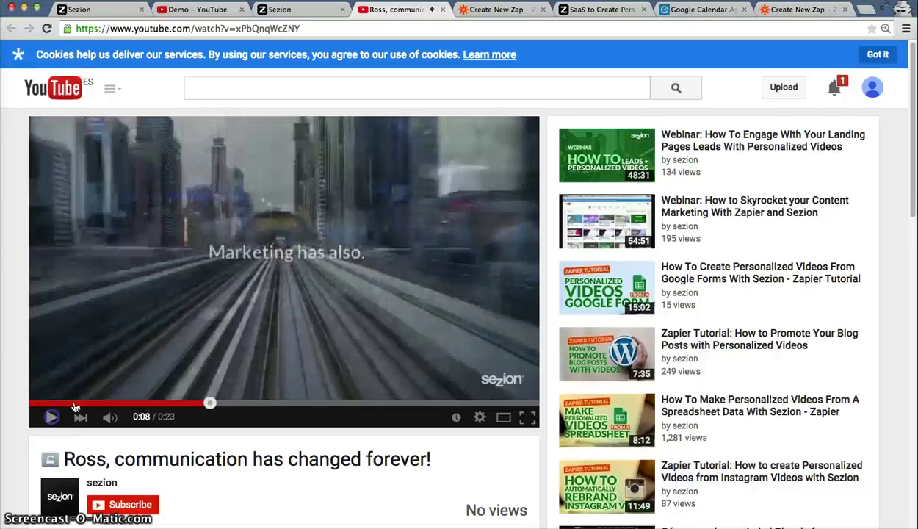
Return to the Sezion-to-Gmail zap and continue to the Gmail account step.
click(776, 12)
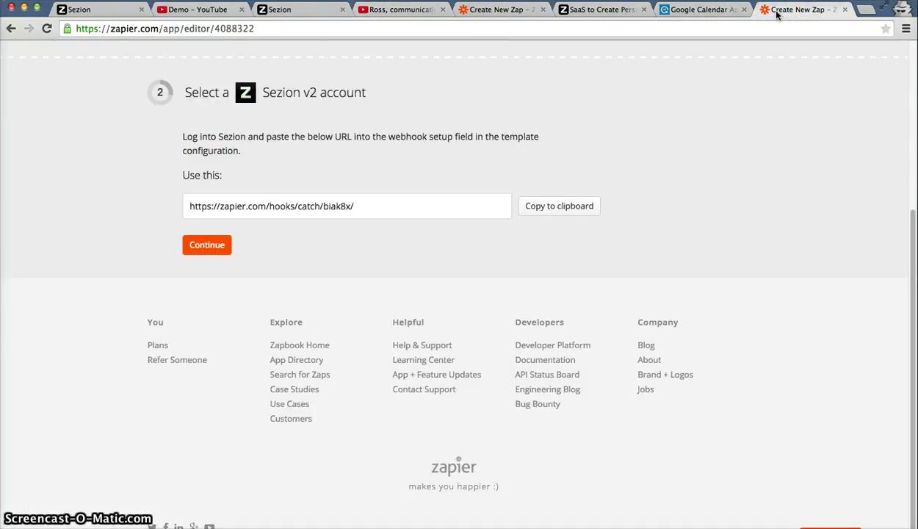
click(595, 10)
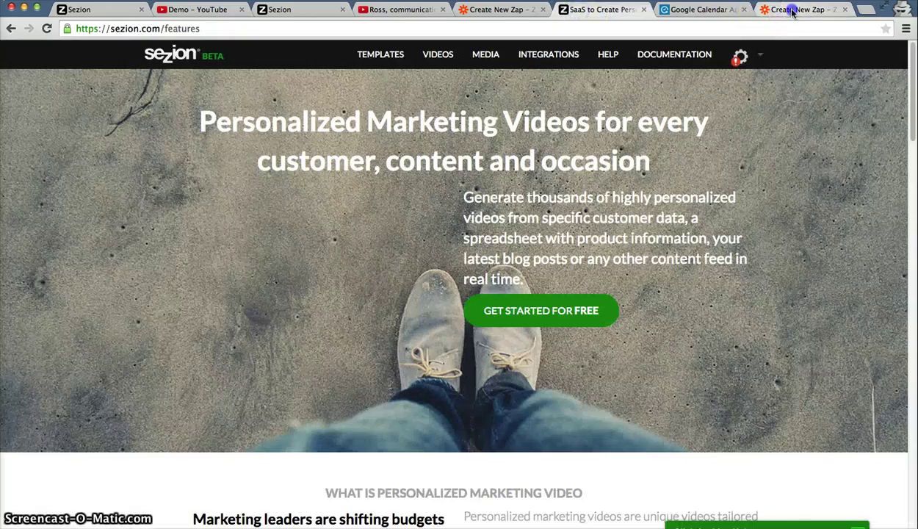
click(775, 9)
click(419, 10)
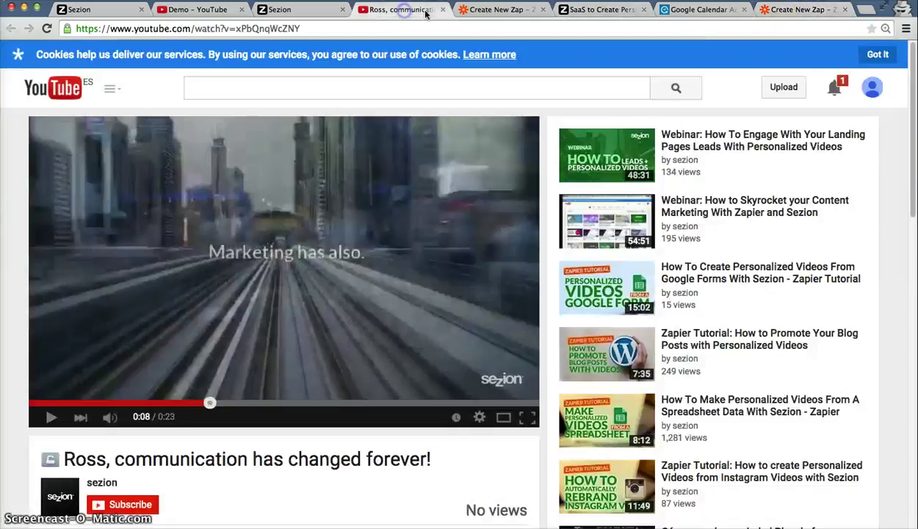
click(791, 12)
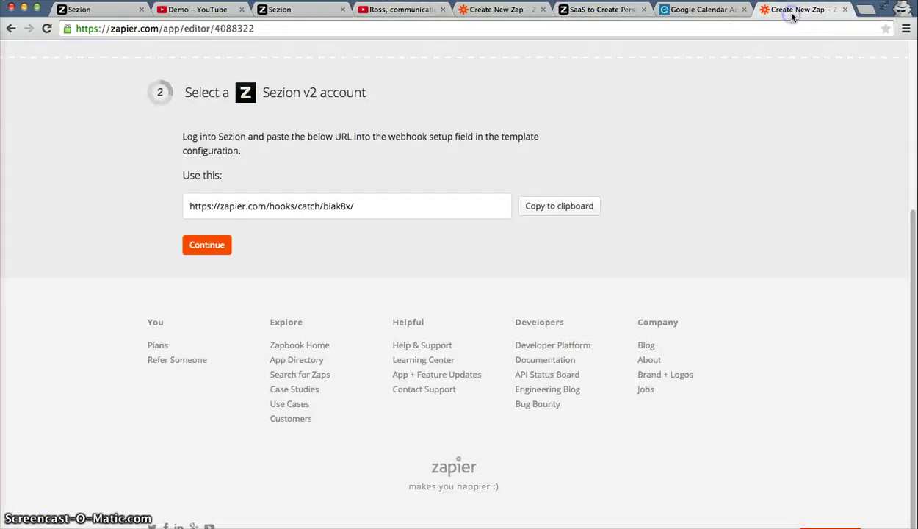
click(200, 250)
Name the first zap 'Sezion: Appointlet - Sezion' and turn it on.
scroll(464, 246, up, 5)
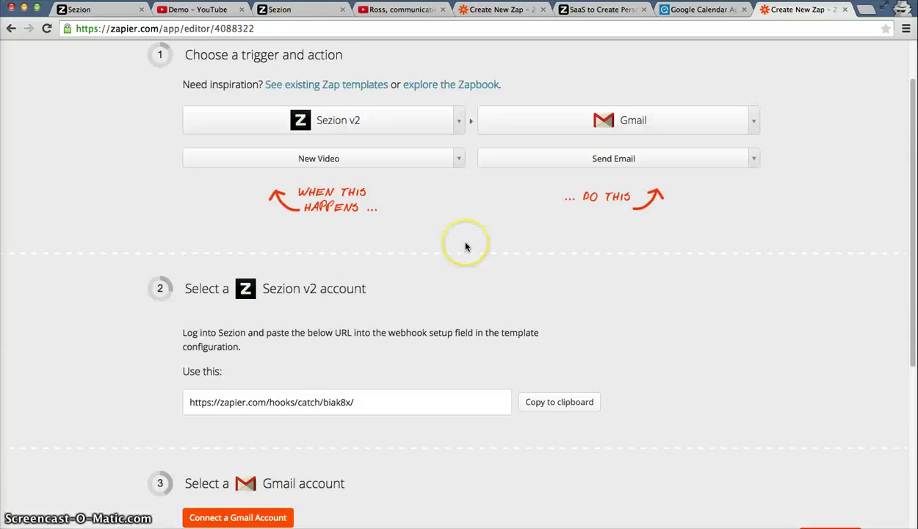
click(506, 10)
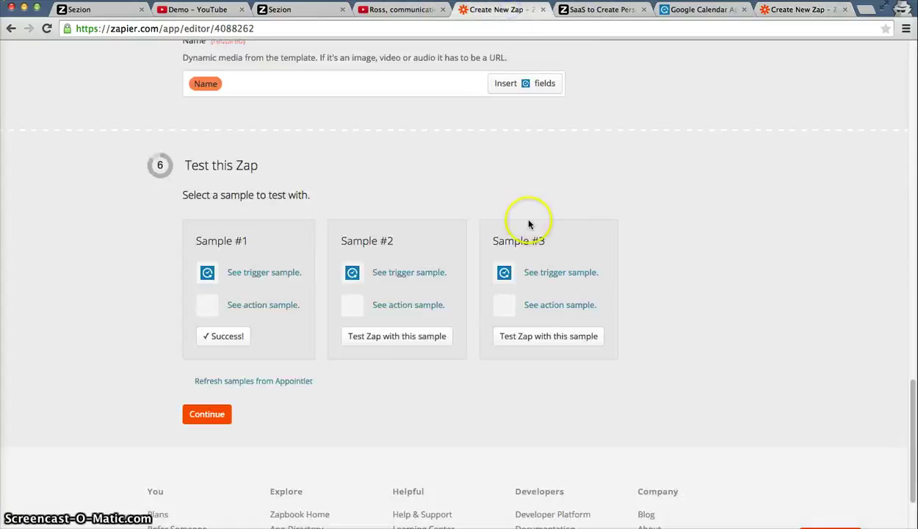
click(207, 415)
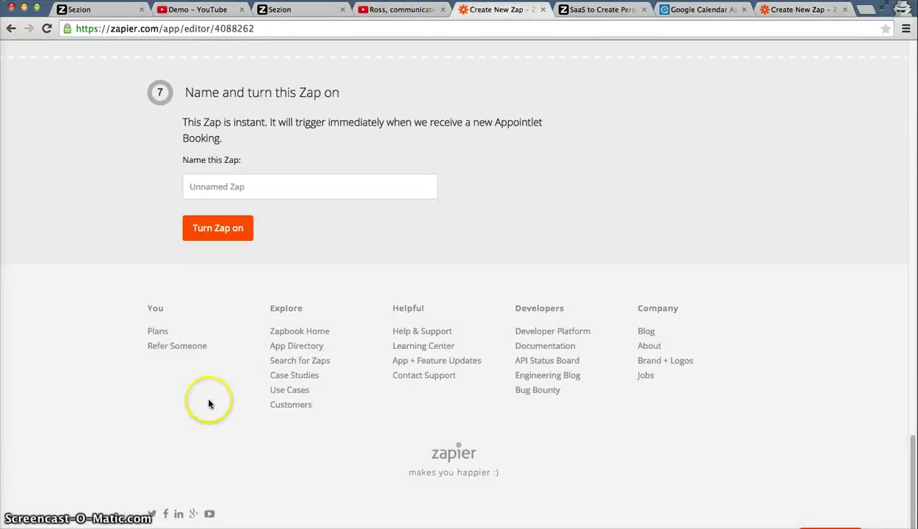
click(246, 193)
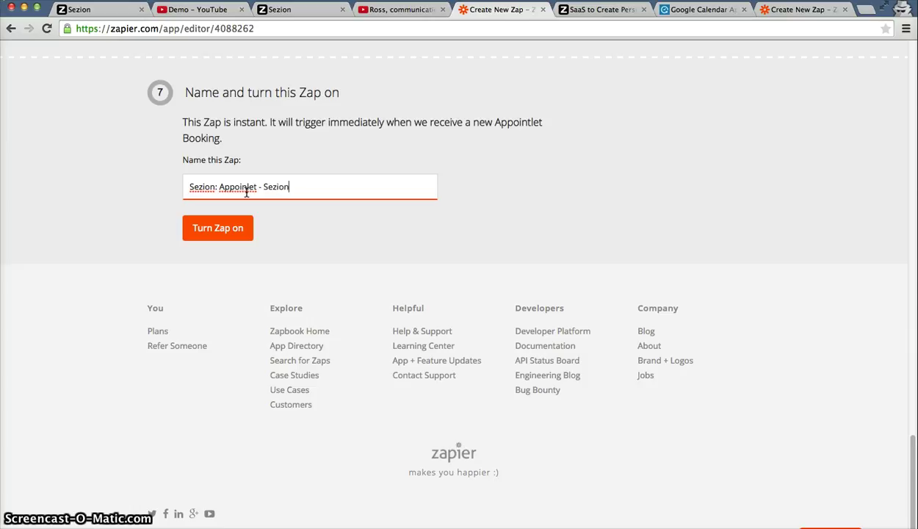
click(209, 239)
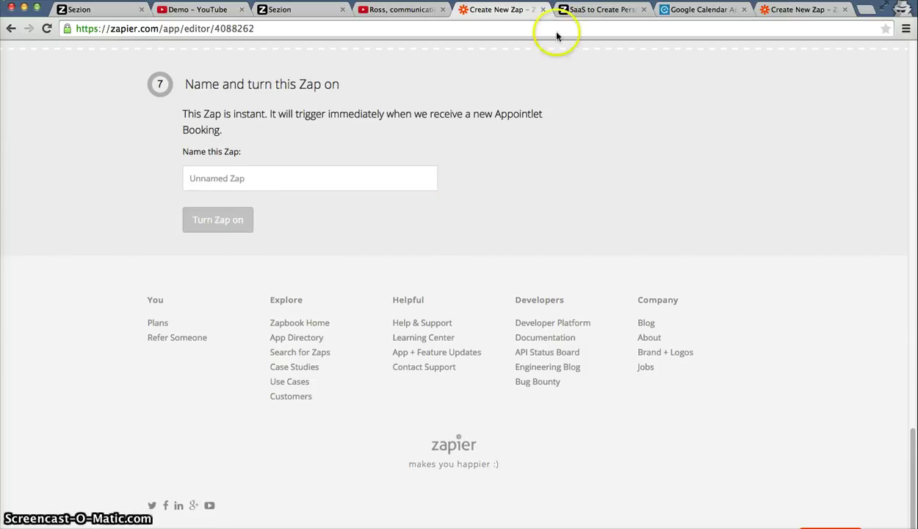
click(792, 14)
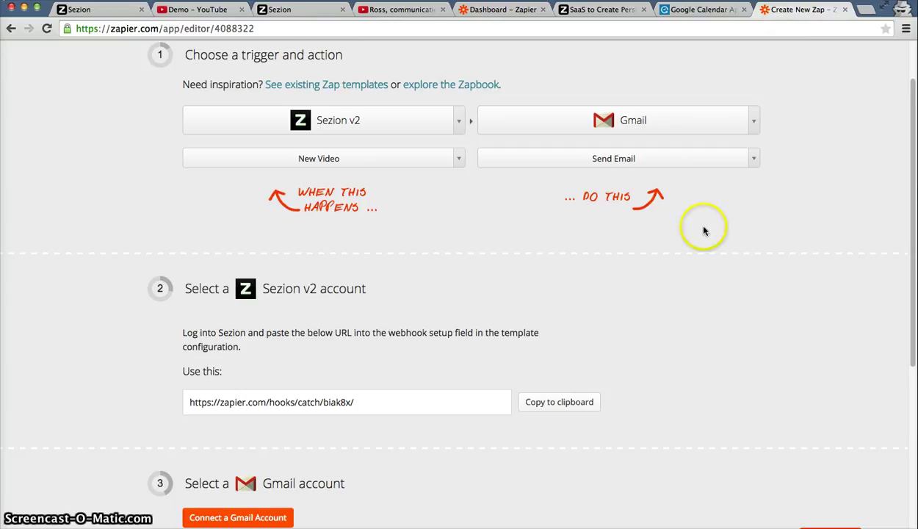
Connect the Gmail account to the Sezion-to-Gmail zap and advance to the trigger filter step.
scroll(753, 288, down, 1)
scroll(735, 276, up, 1)
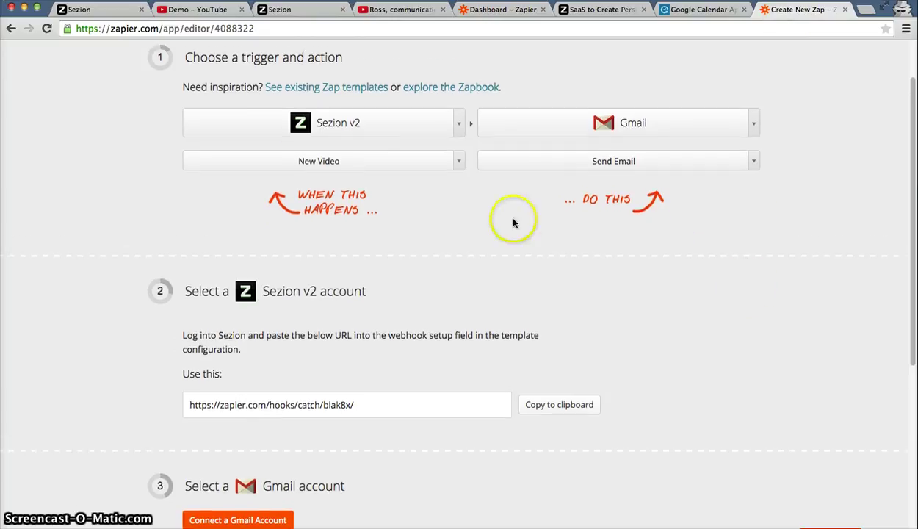
scroll(617, 242, down, 5)
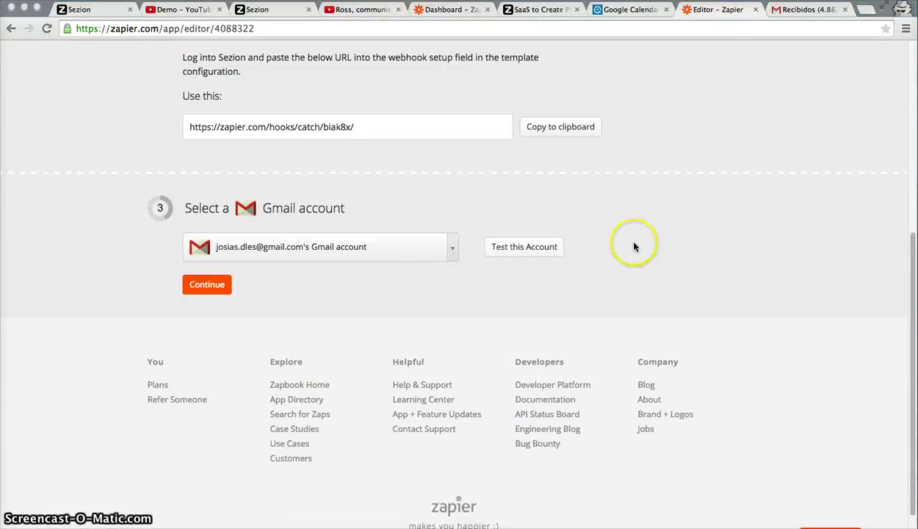
scroll(630, 245, up, 2)
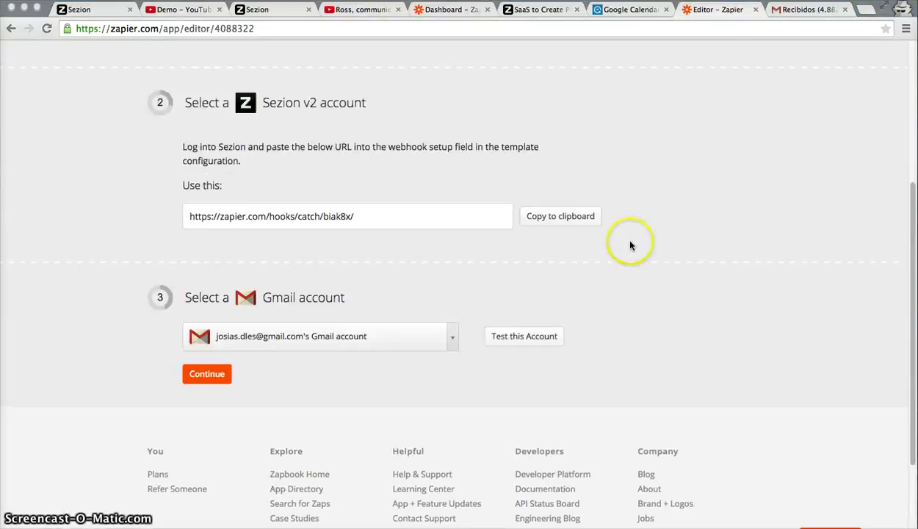
click(378, 219)
scroll(640, 279, down, 1)
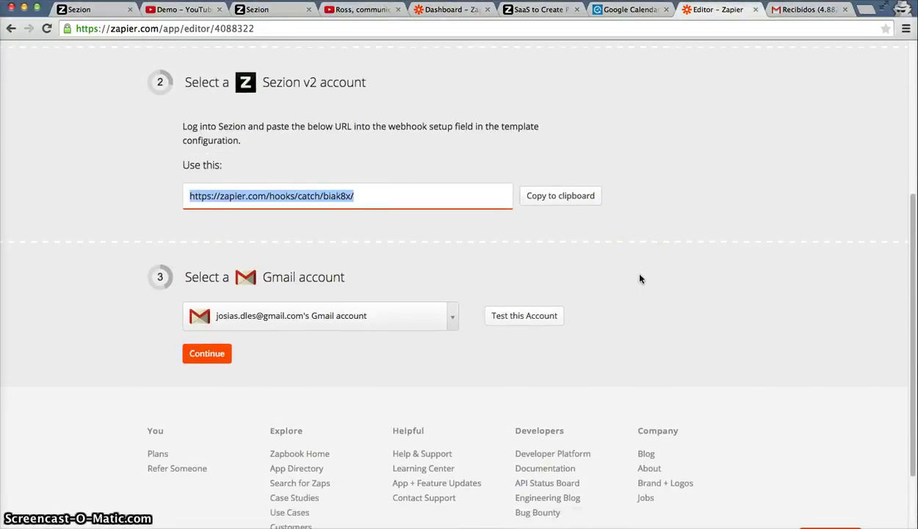
scroll(636, 276, down, 2)
scroll(635, 277, down, 1)
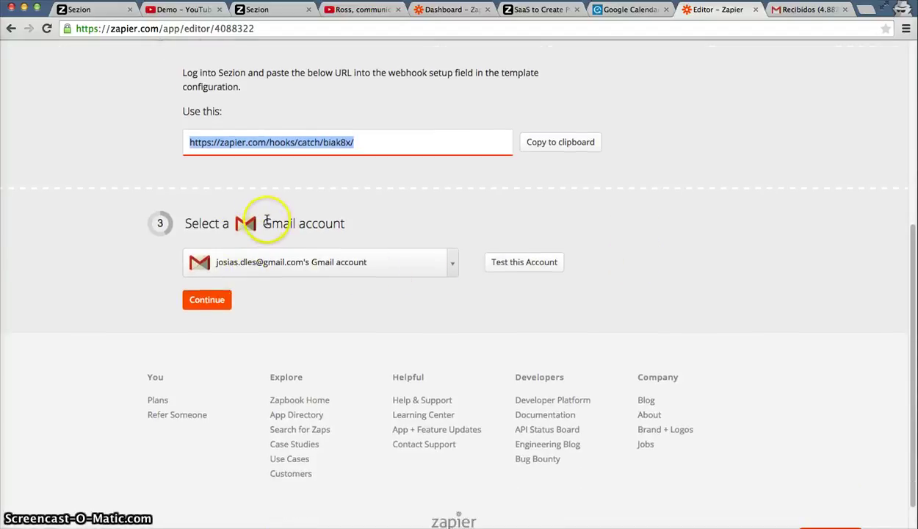
click(220, 305)
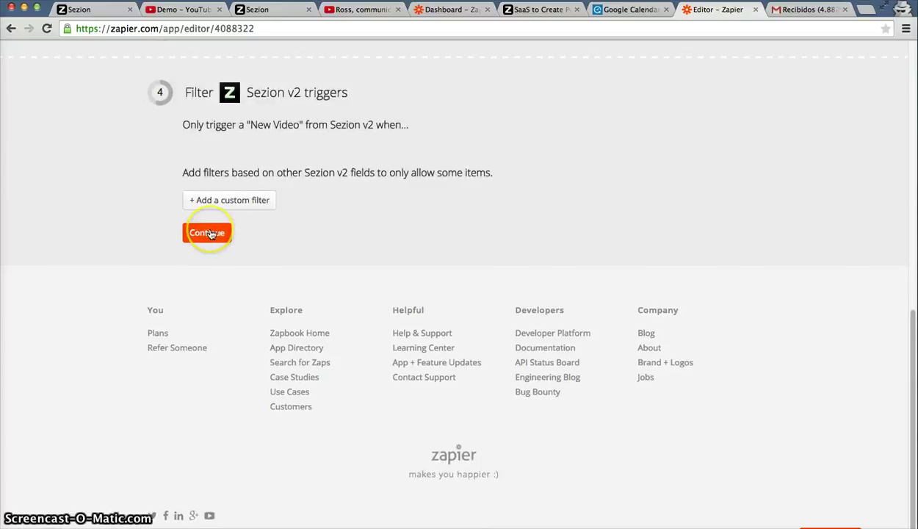
Skip the trigger filter and reach the Gmail field-matching step.
click(211, 235)
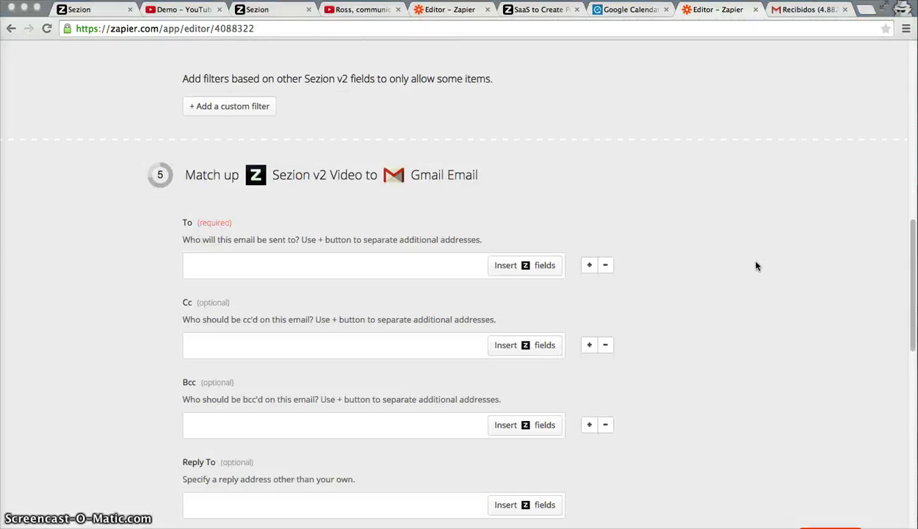
scroll(757, 266, up, 1)
scroll(756, 266, up, 2)
click(600, 411)
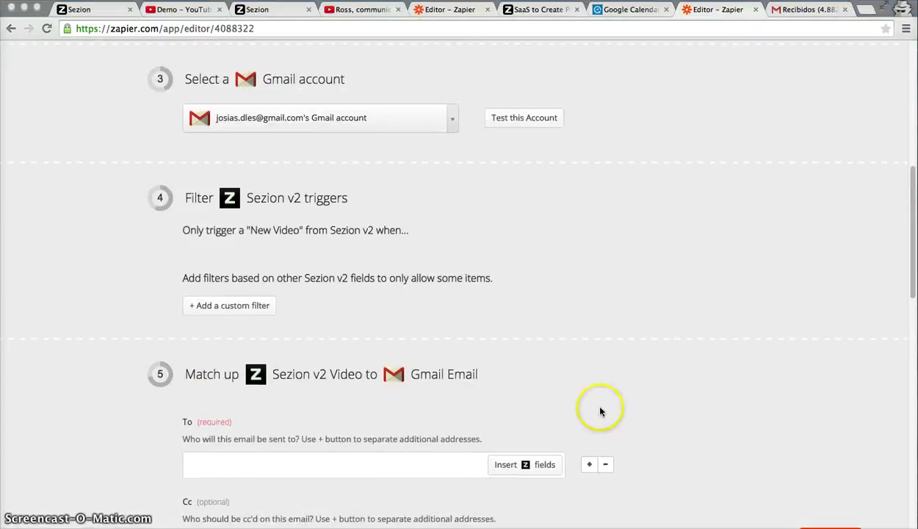
scroll(634, 409, down, 5)
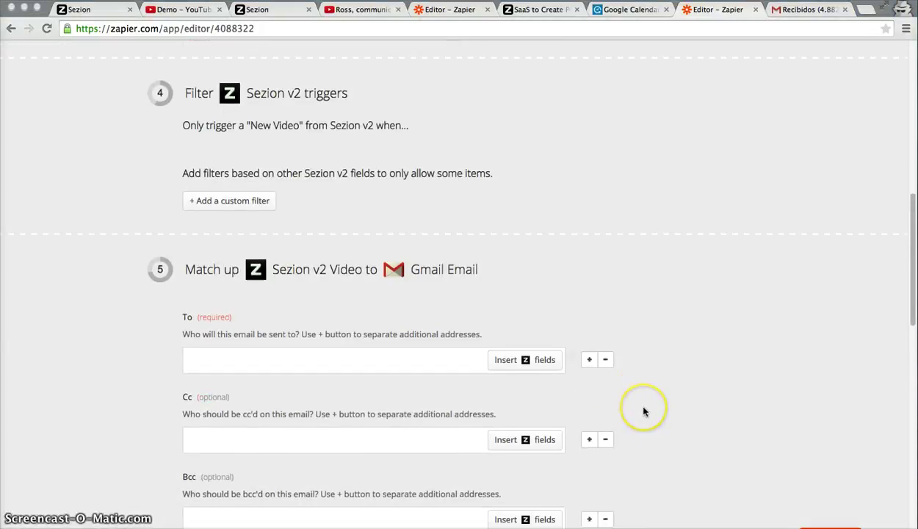
scroll(644, 411, down, 3)
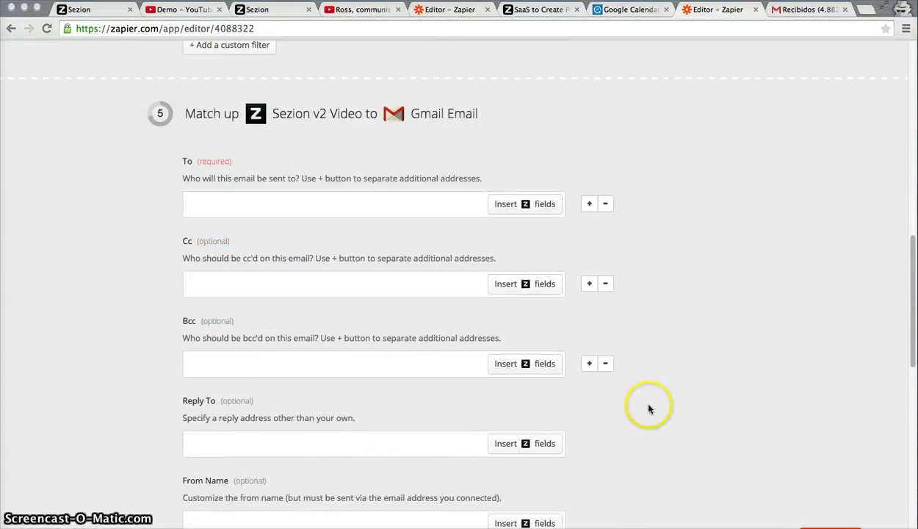
scroll(647, 406, up, 20)
scroll(629, 392, down, 3)
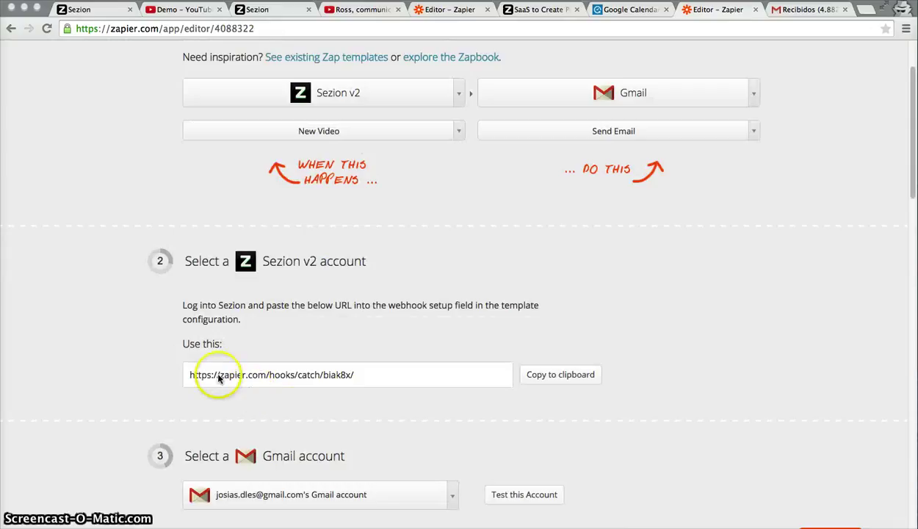
scroll(658, 379, down, 18)
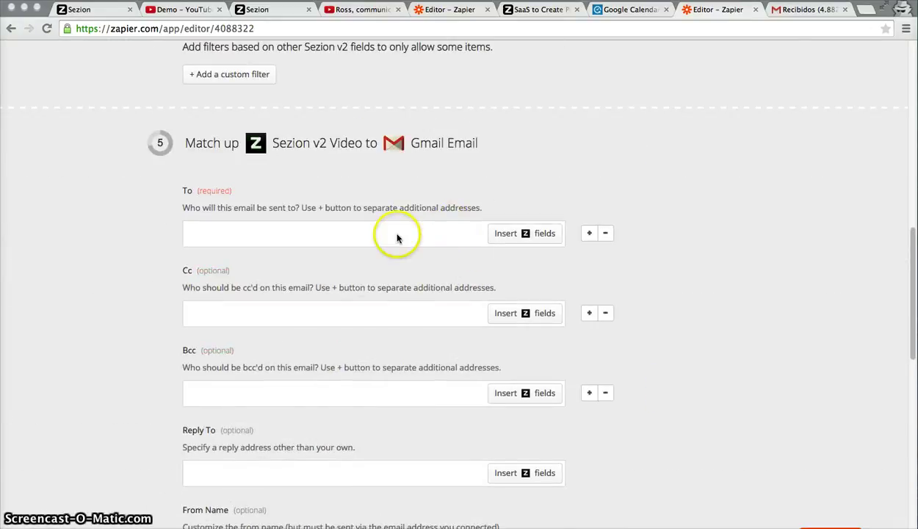
Fill the email's To field with the account owner's Gmail address.
click(541, 235)
click(493, 232)
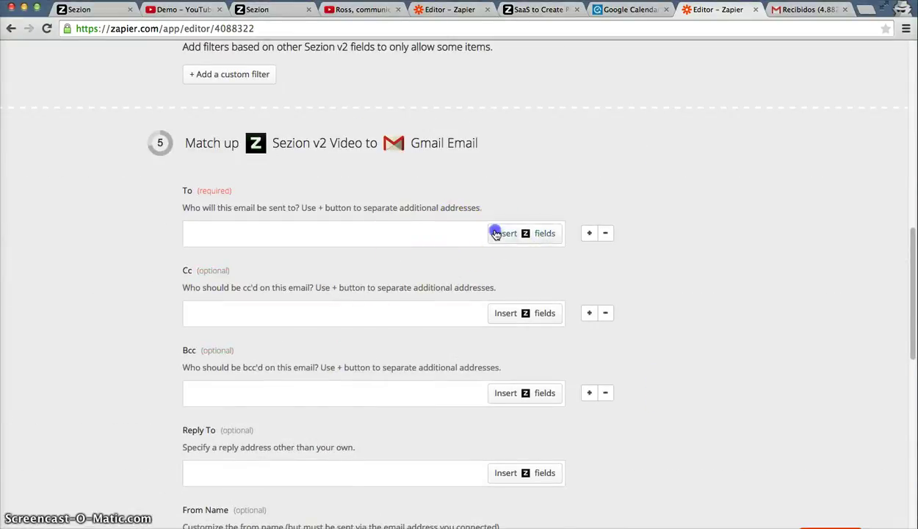
click(566, 284)
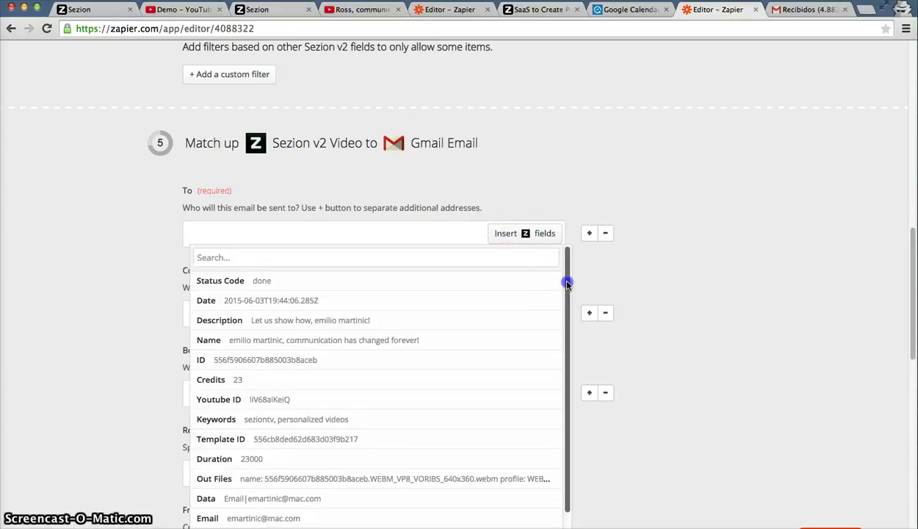
drag(566, 284, 564, 311)
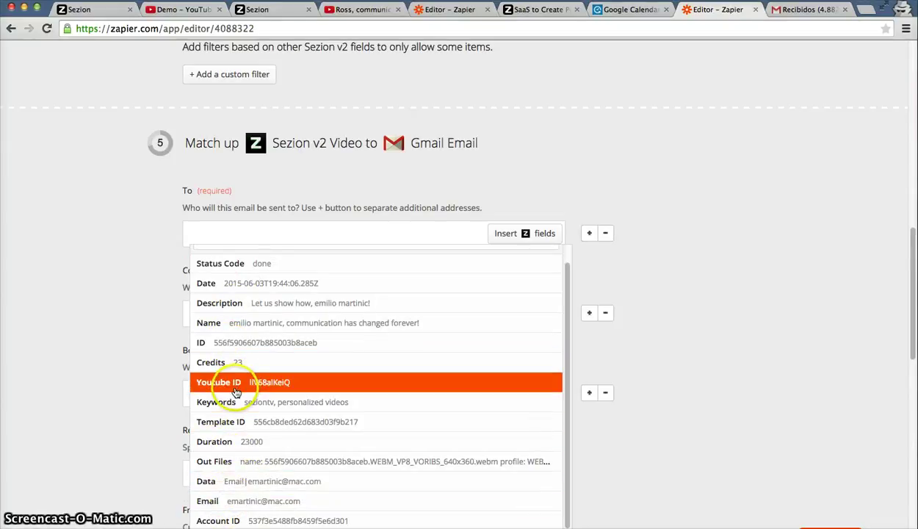
click(165, 360)
click(242, 307)
click(268, 226)
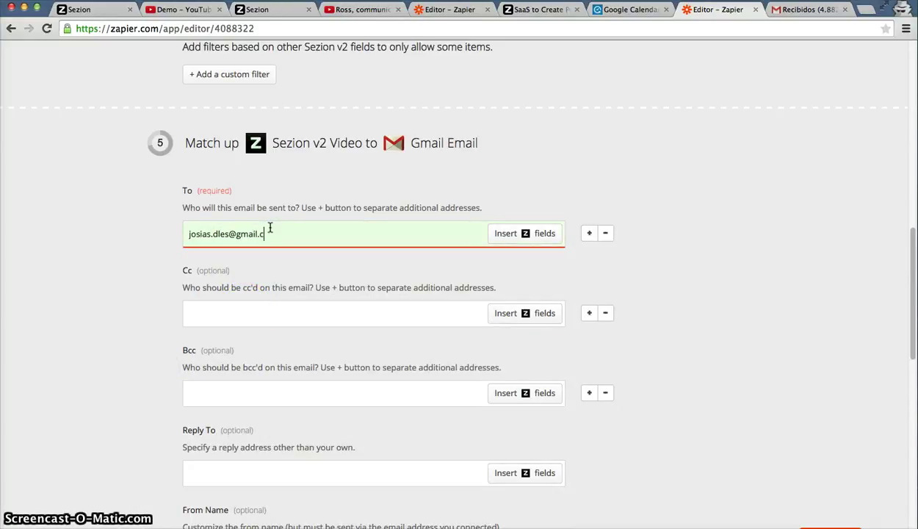
scroll(808, 361, down, 1)
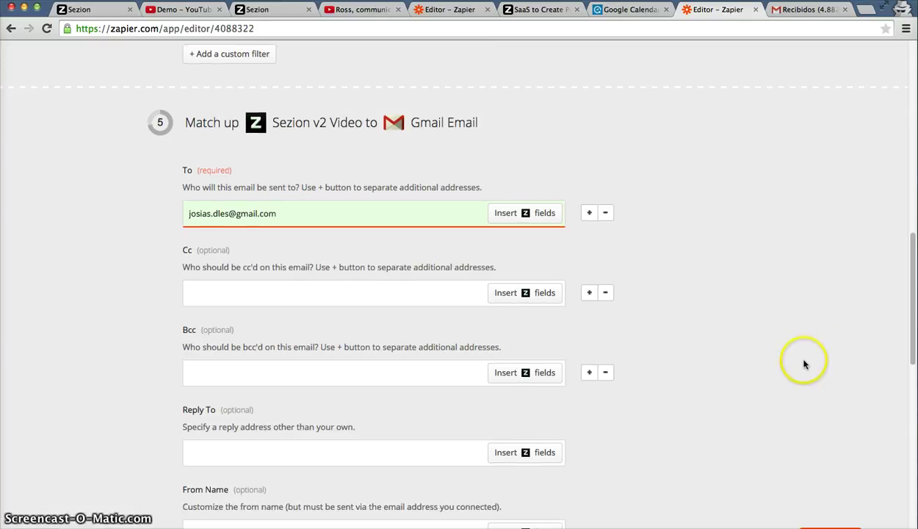
scroll(767, 370, down, 3)
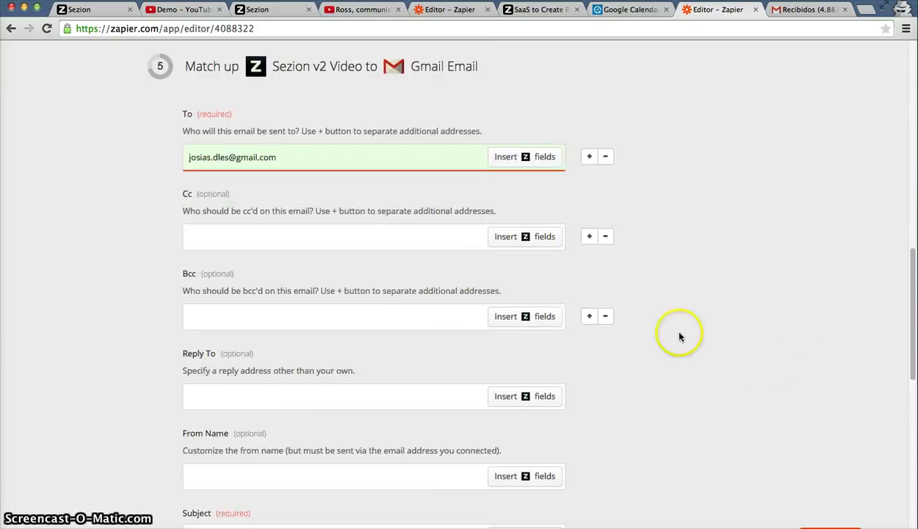
scroll(283, 287, down, 1)
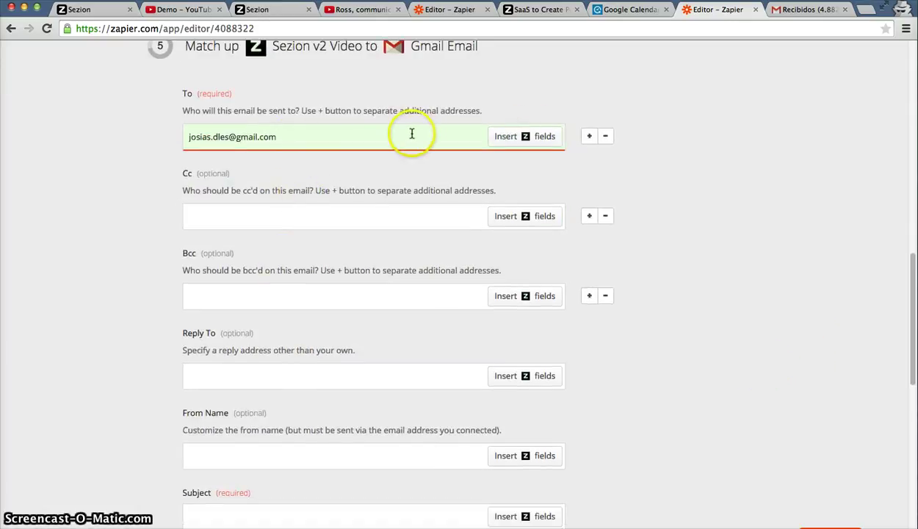
scroll(232, 409, down, 1)
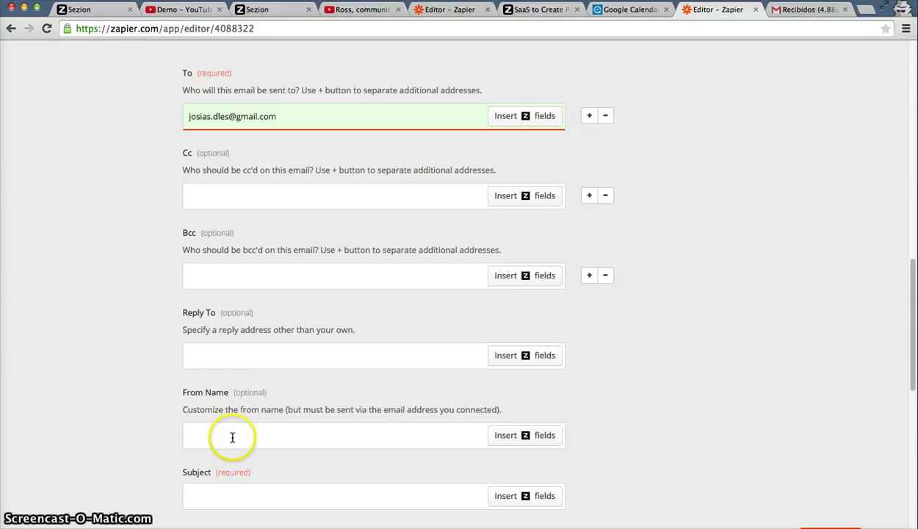
Fill in the sender's name as From Name and the subject 'Your personalized video!'.
click(232, 437)
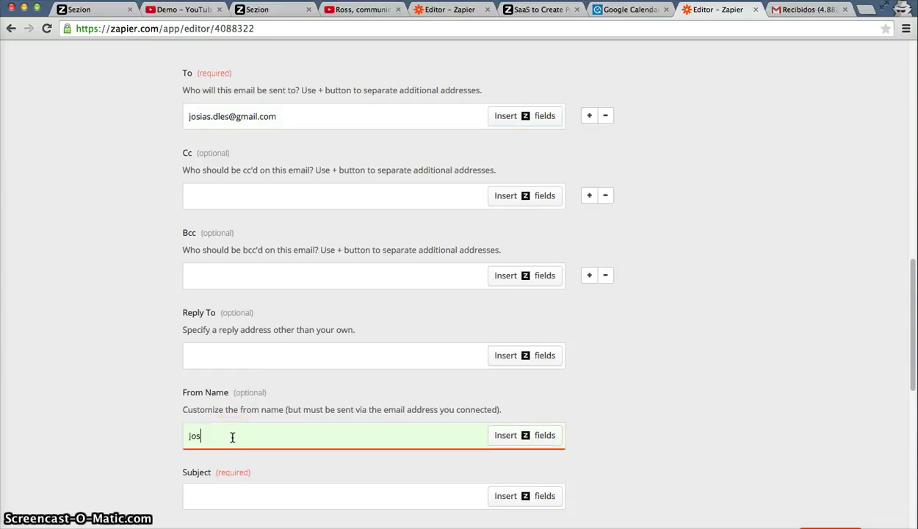
text(Josías)
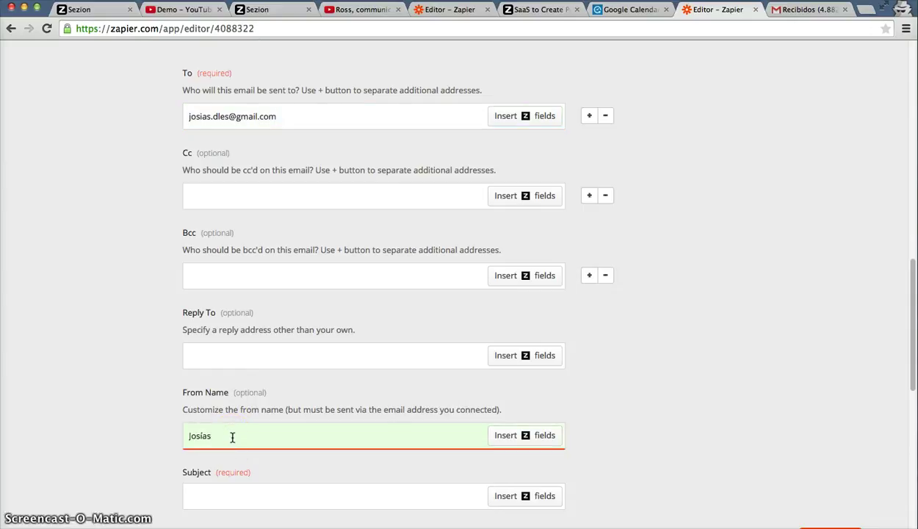
scroll(221, 400, down, 3)
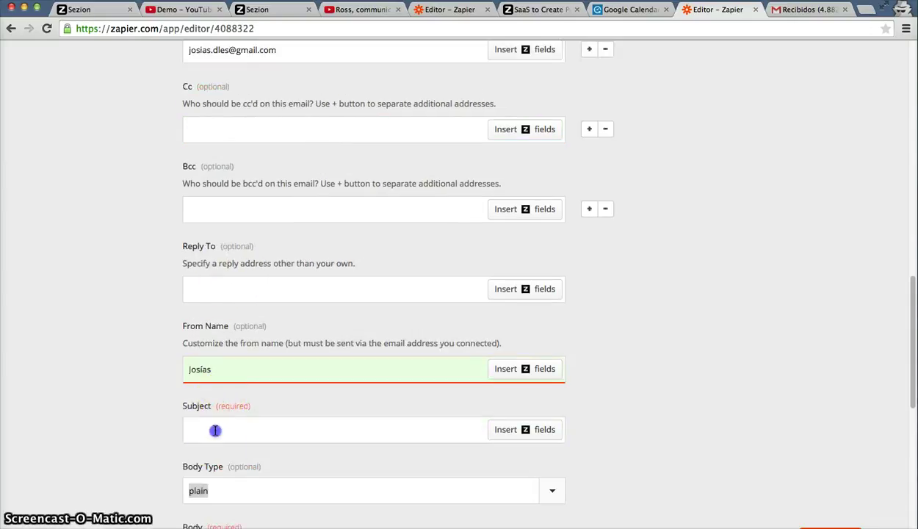
click(215, 430)
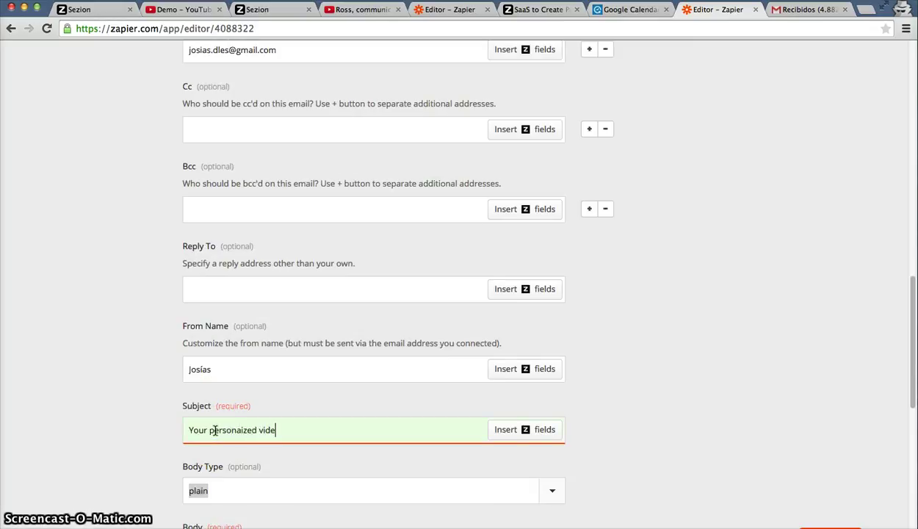
scroll(215, 430, down, 10)
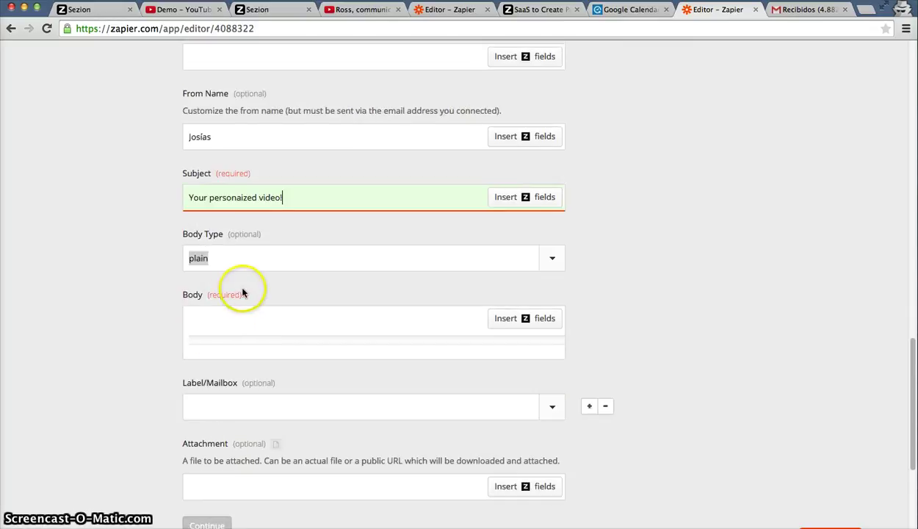
Write the body 'Hi,' followed by the YouTube watch link ending in the Youtube ID field.
click(252, 322)
text(Hi)
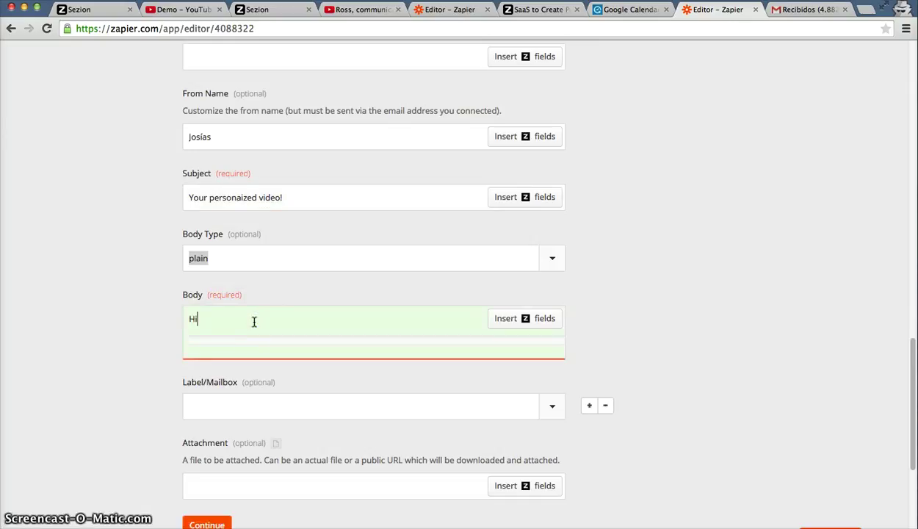
text(,)
key(Return)
key(Return)
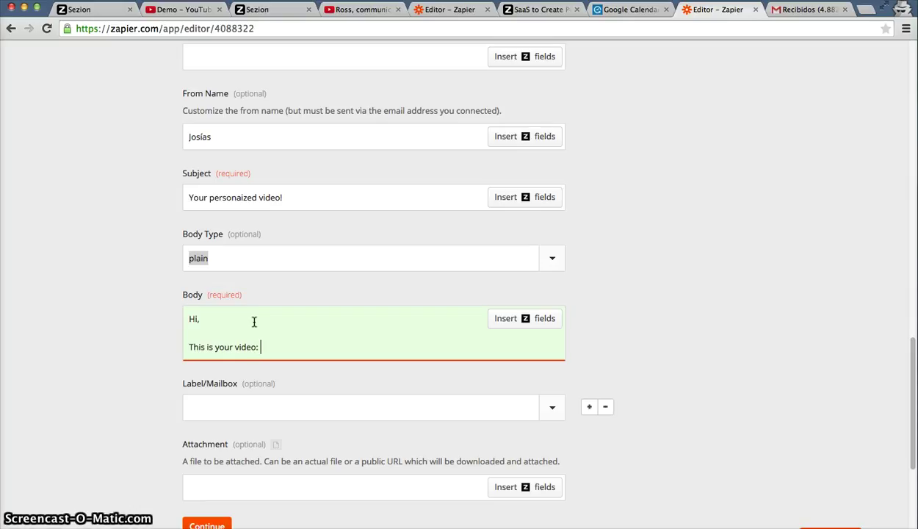
text(https://www.youtube.com/watch?v=)
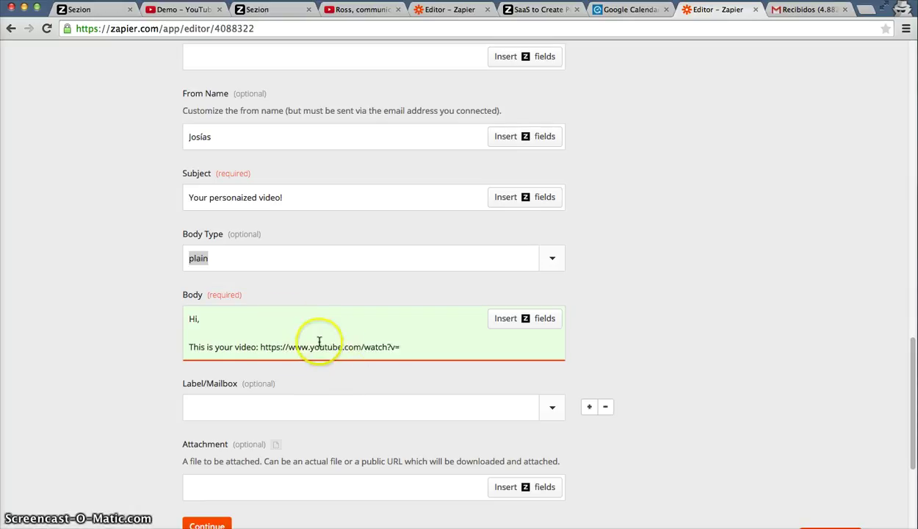
click(523, 321)
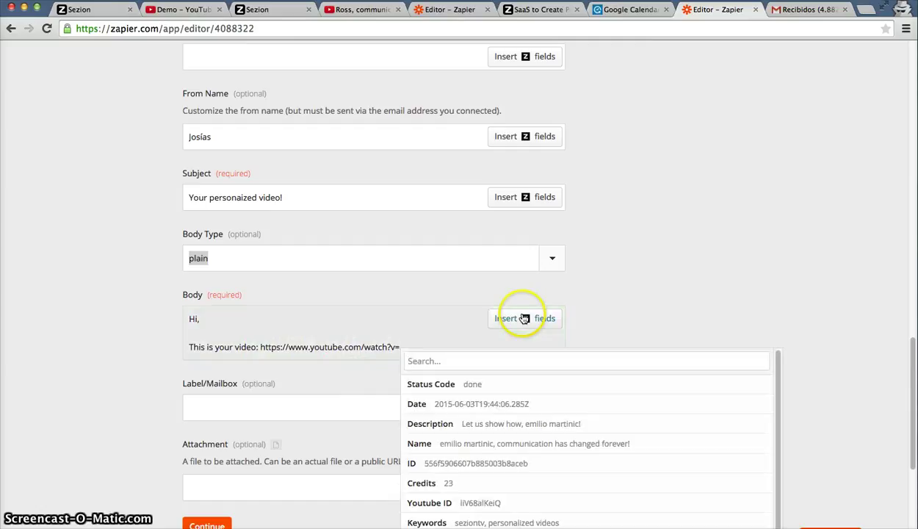
text(yout)
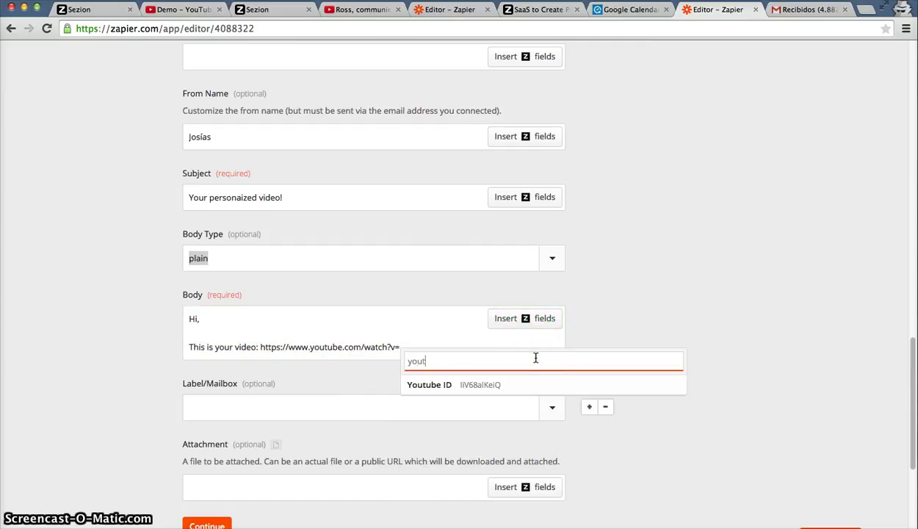
click(498, 386)
Continue and test the zap using the Sezion v2 sample data.
scroll(689, 359, down, 4)
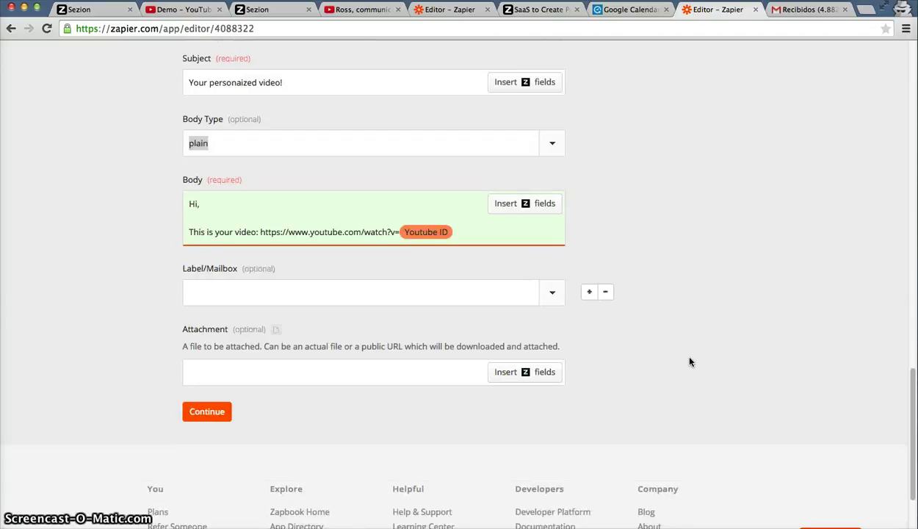
click(207, 390)
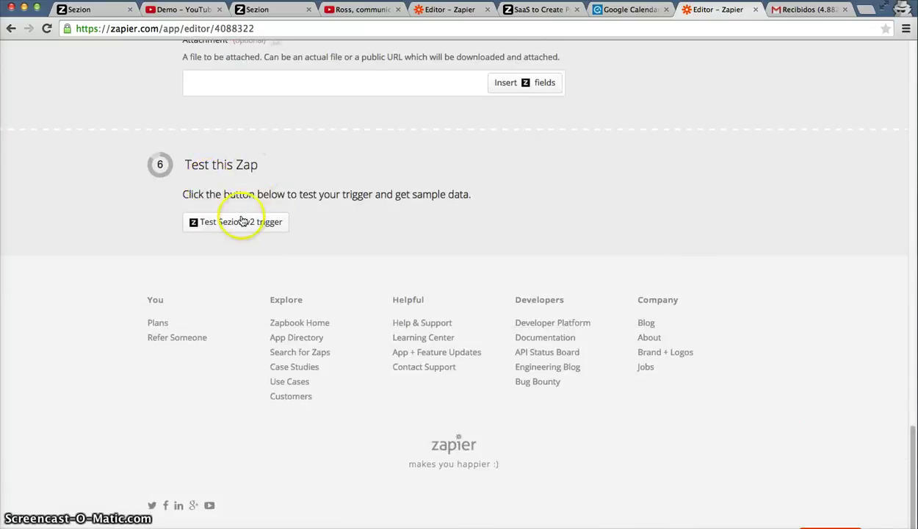
click(240, 224)
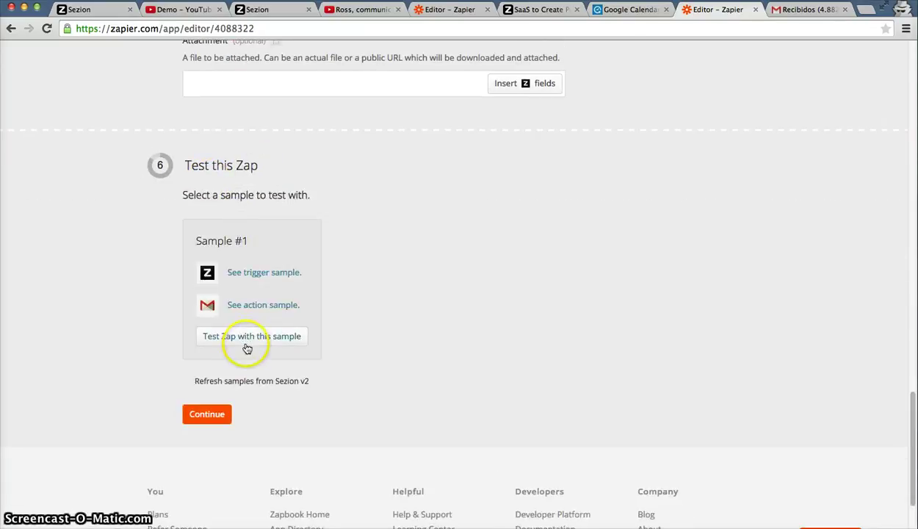
click(246, 341)
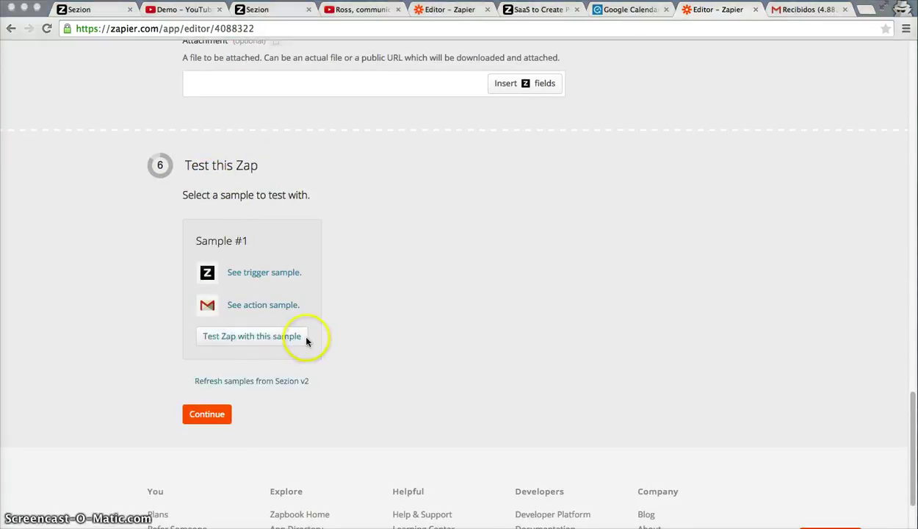
Open the 'Your personalized video!' email in Gmail and follow its YouTube video link.
click(804, 9)
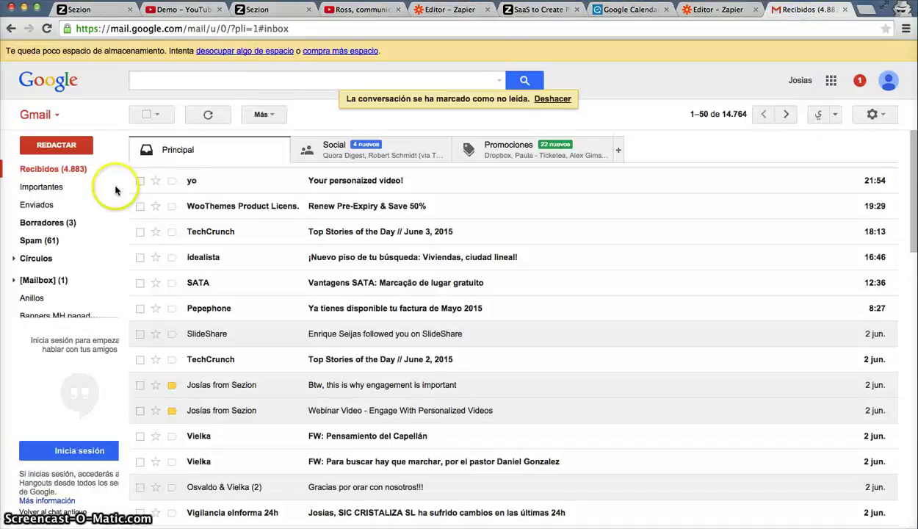
click(388, 183)
click(304, 222)
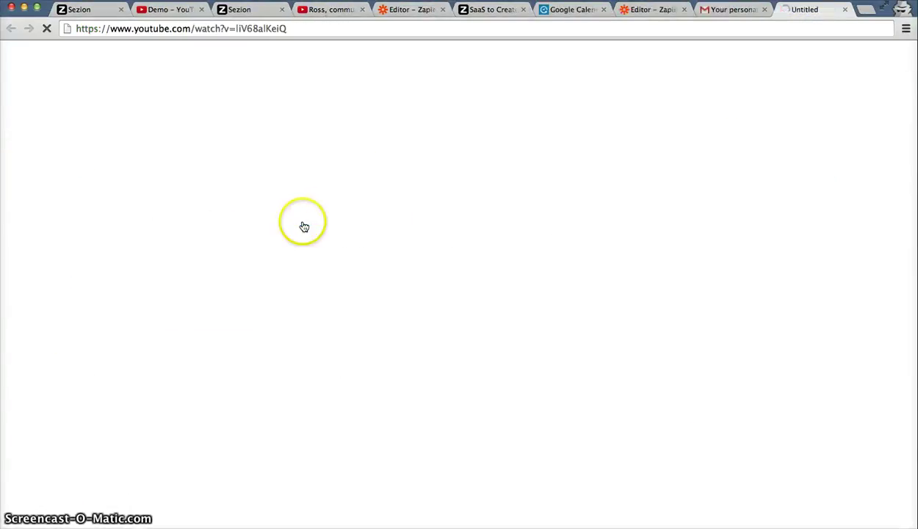